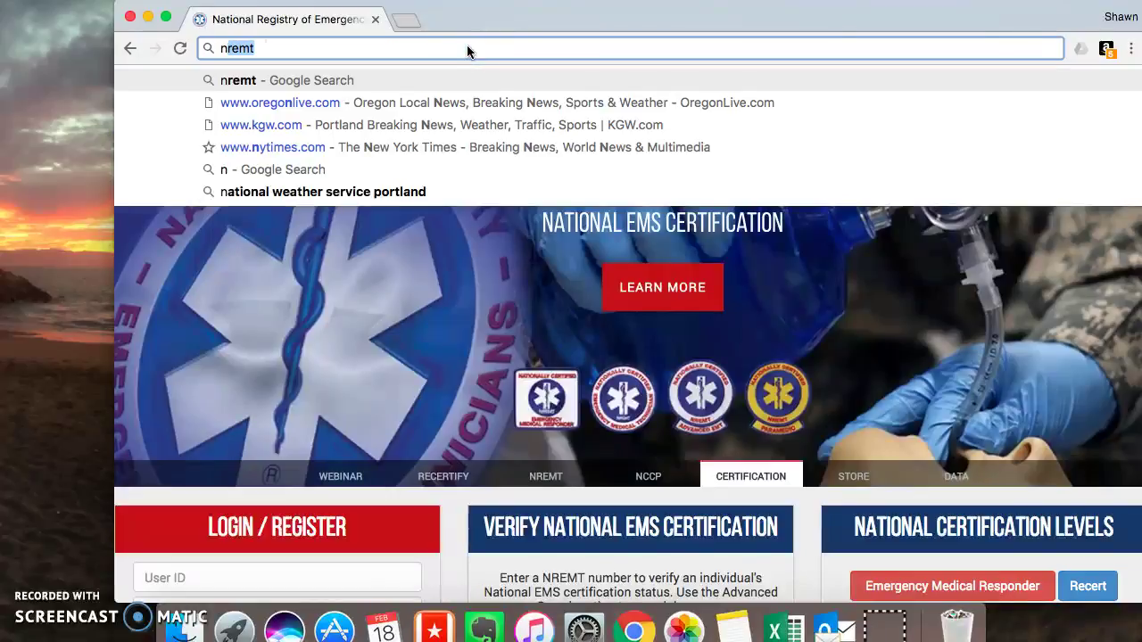
Step: Search Google for 'nremt' from the Chrome address bar
{"action": "type", "text": "rem"}
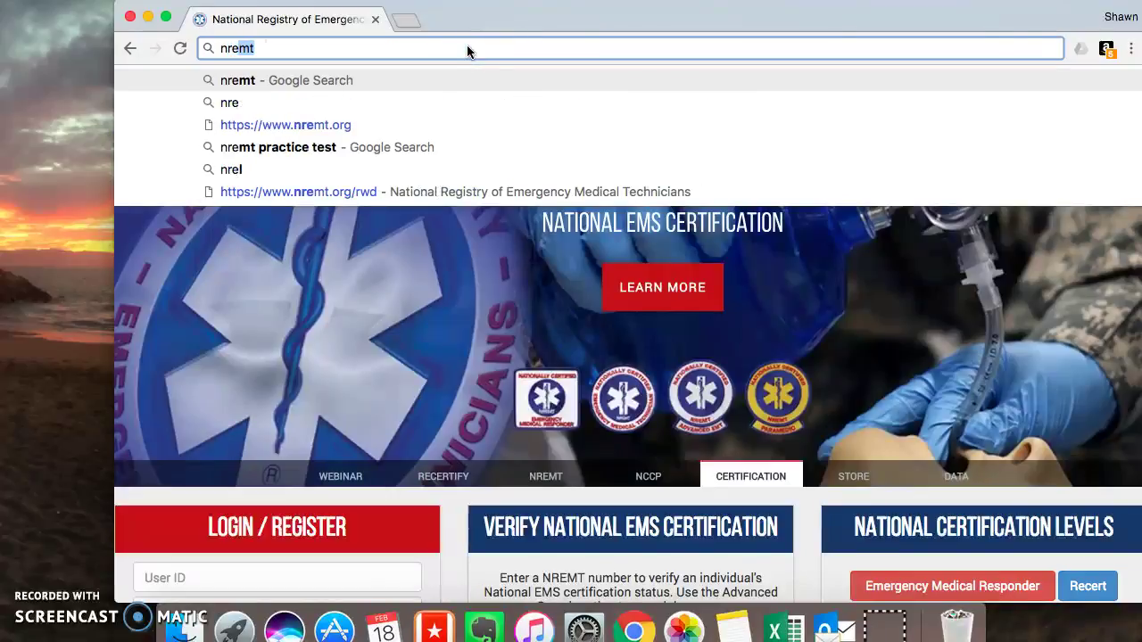
{"action": "key", "text": "BackSpace"}
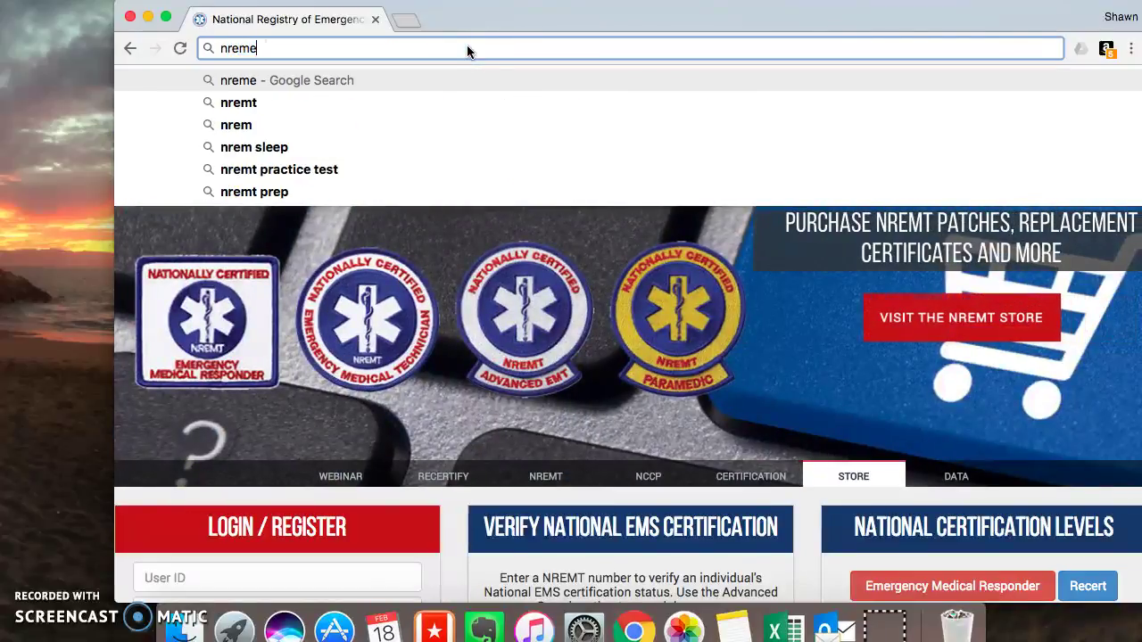
{"action": "type", "text": "t"}
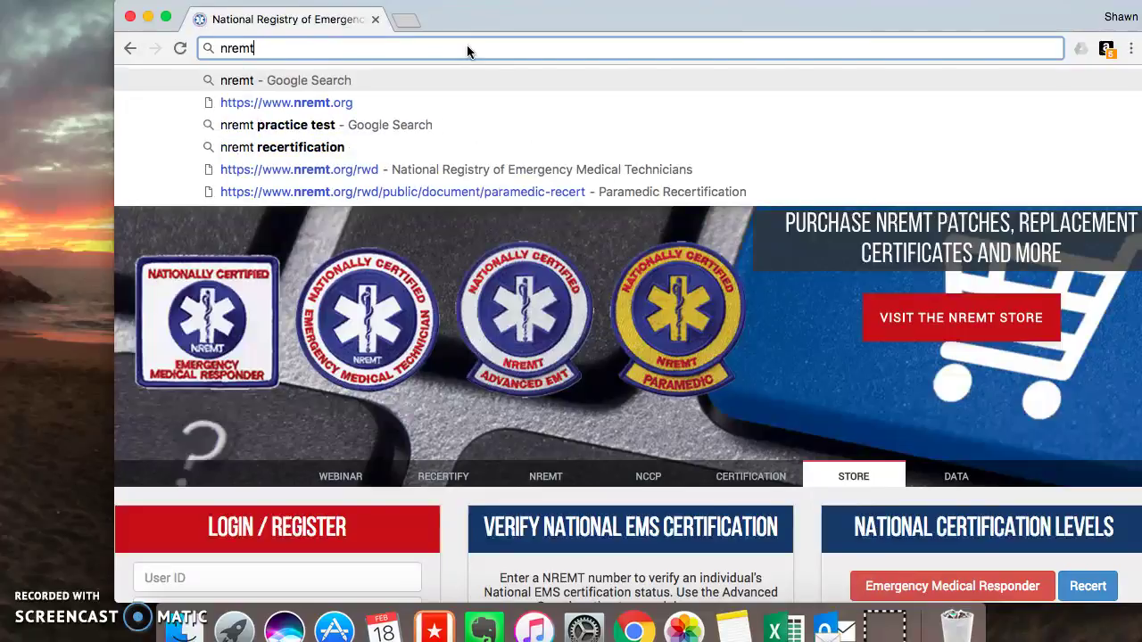
{"action": "key", "text": "Return"}
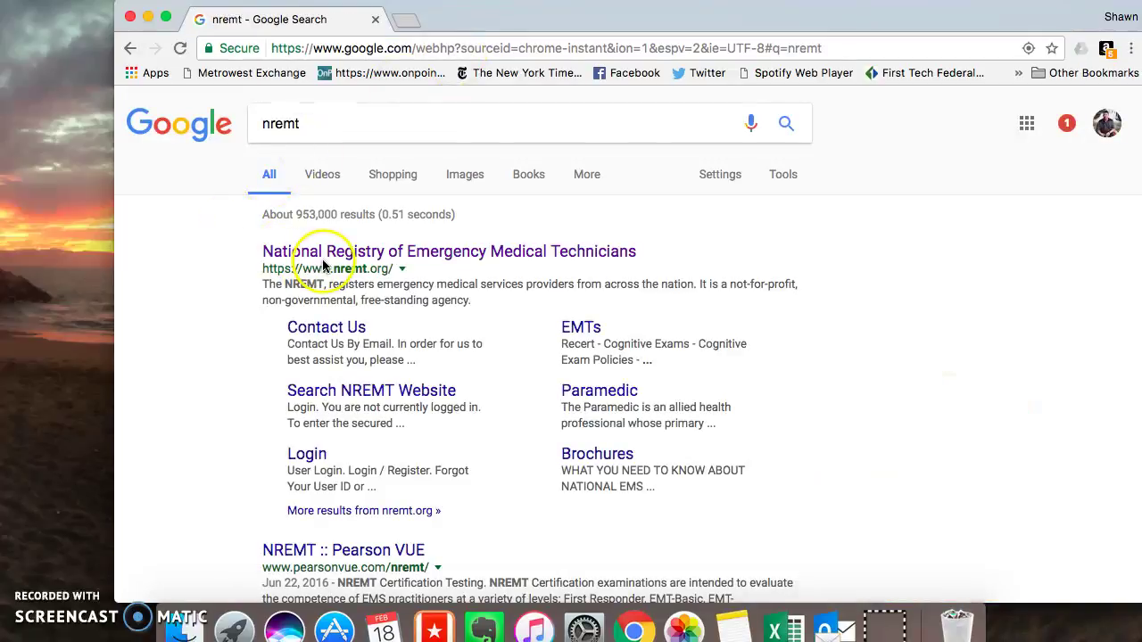
Step: Open the National Registry site and log in with the account's user ID and password
{"action": "left_click", "coordinate": [326, 256]}
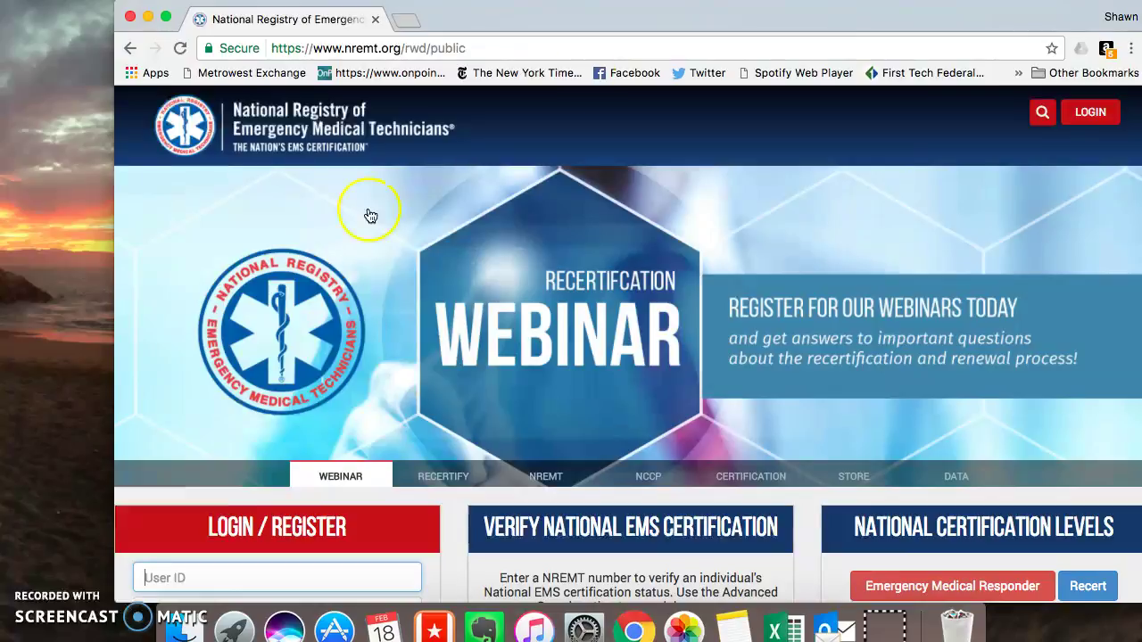
{"action": "left_click", "coordinate": [1092, 114]}
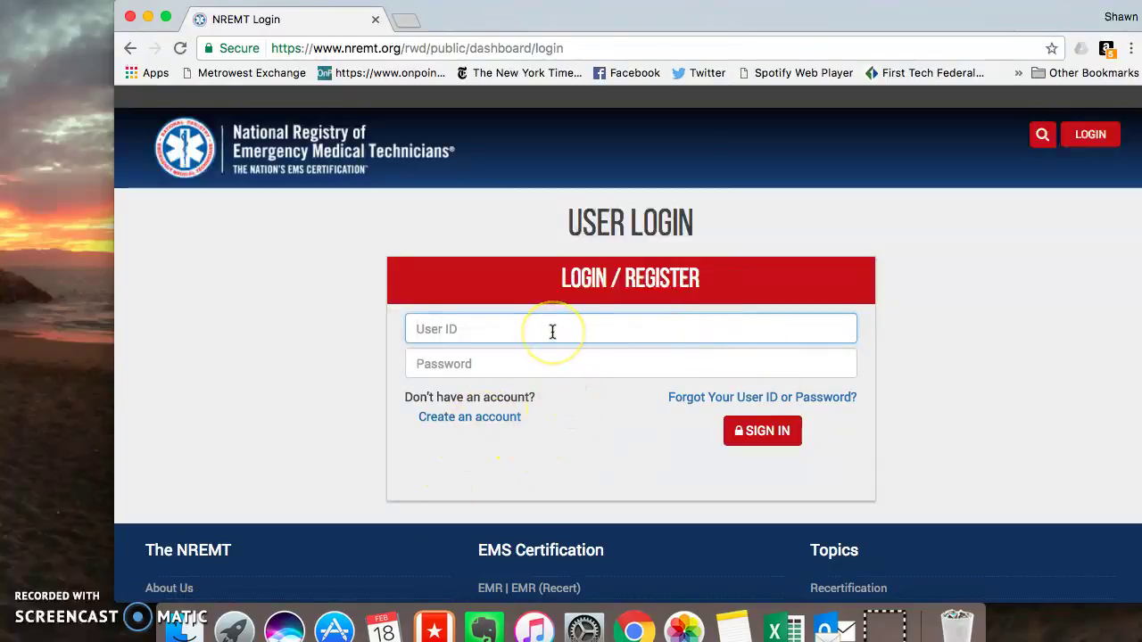
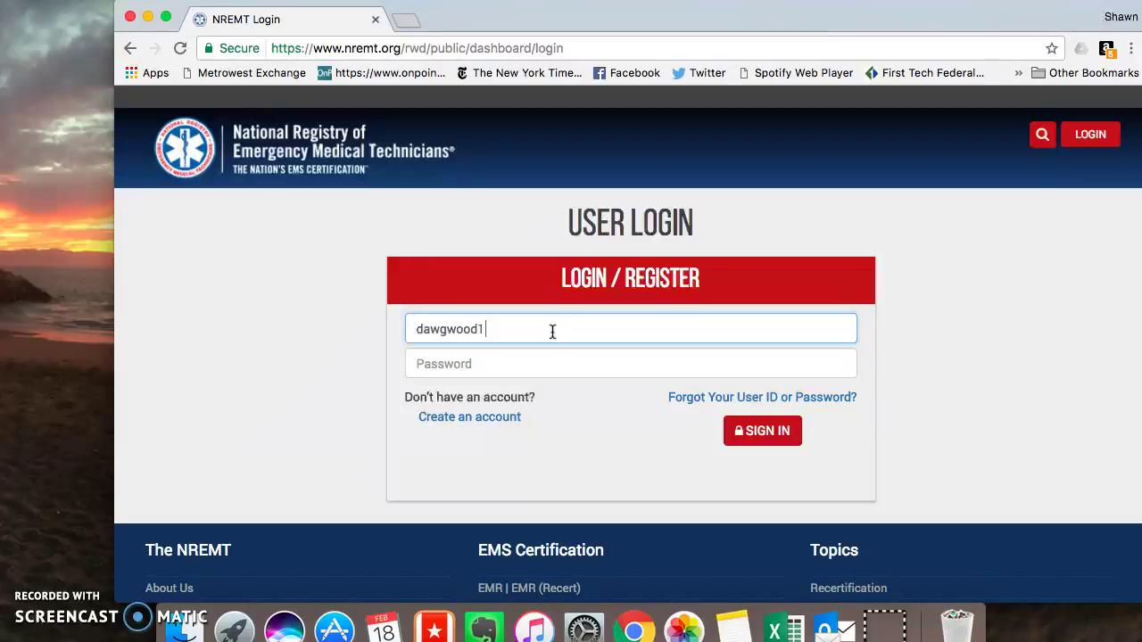
{"action": "key", "text": "Tab"}
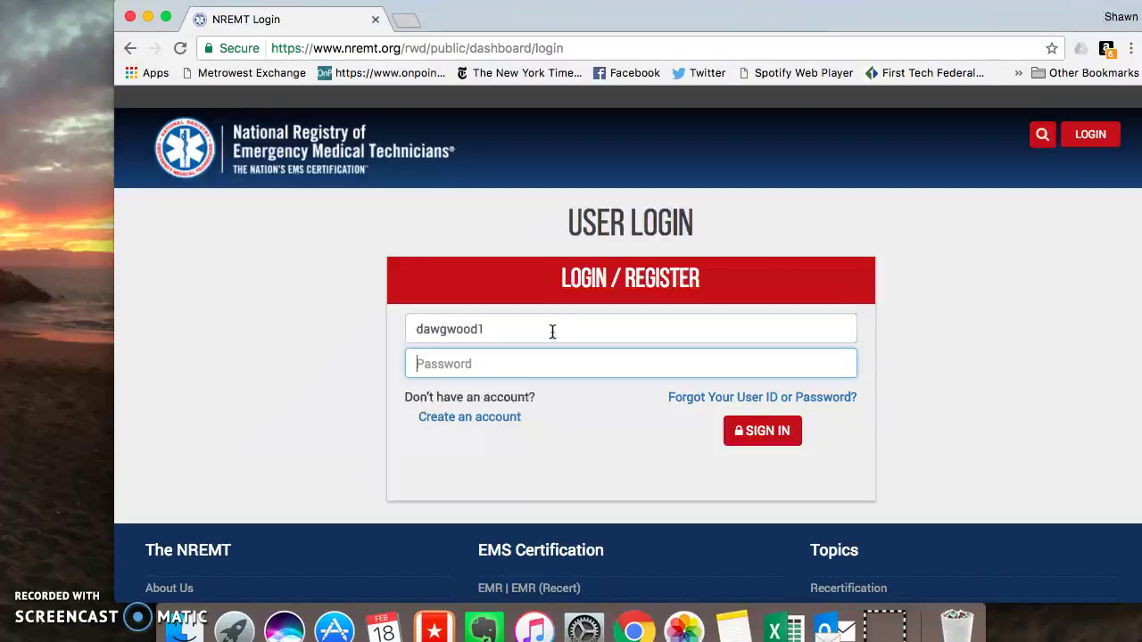
{"action": "key", "text": "Return"}
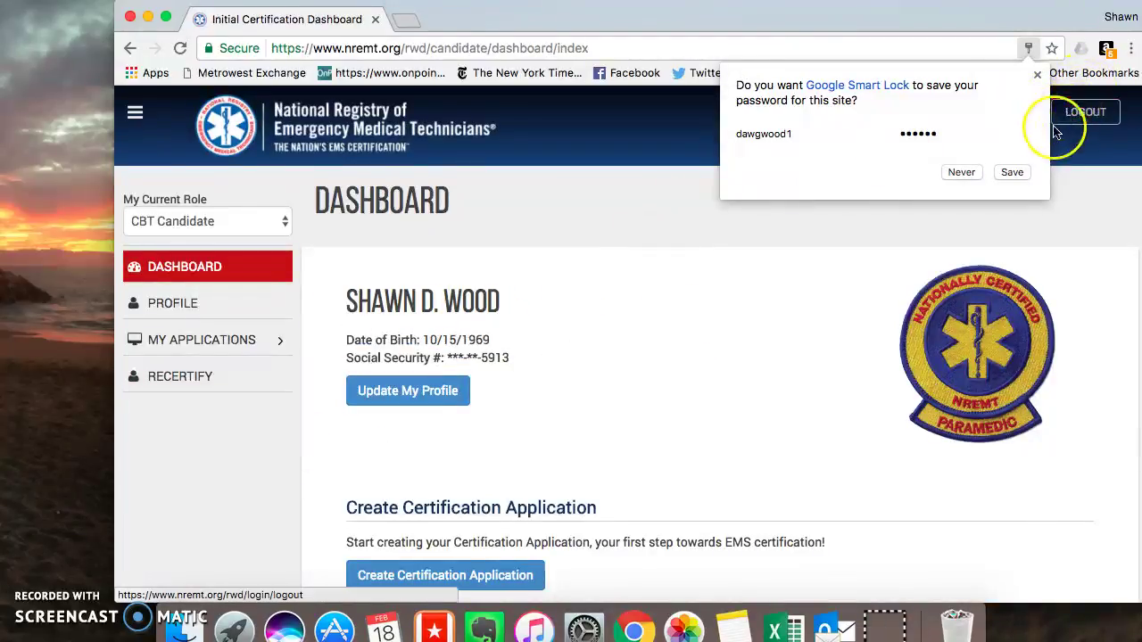
Step: Decline saving the password, look over the dashboard, and open the Recertify section
{"action": "left_click", "coordinate": [968, 176]}
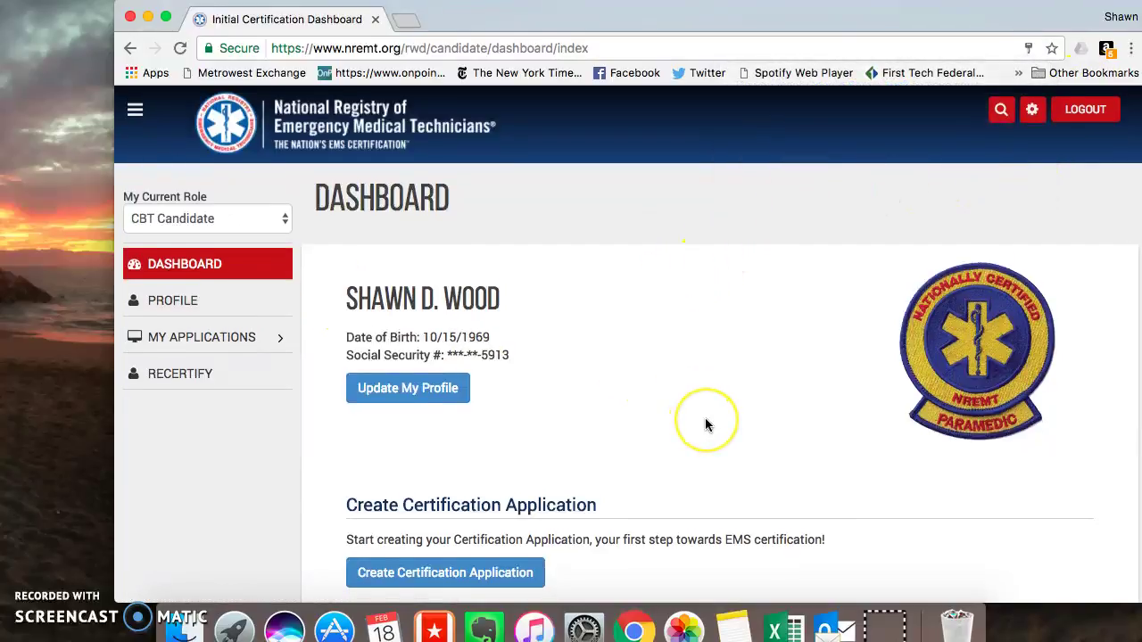
{"action": "scroll", "coordinate": [706, 425], "scroll_direction": "down", "scroll_amount": 2}
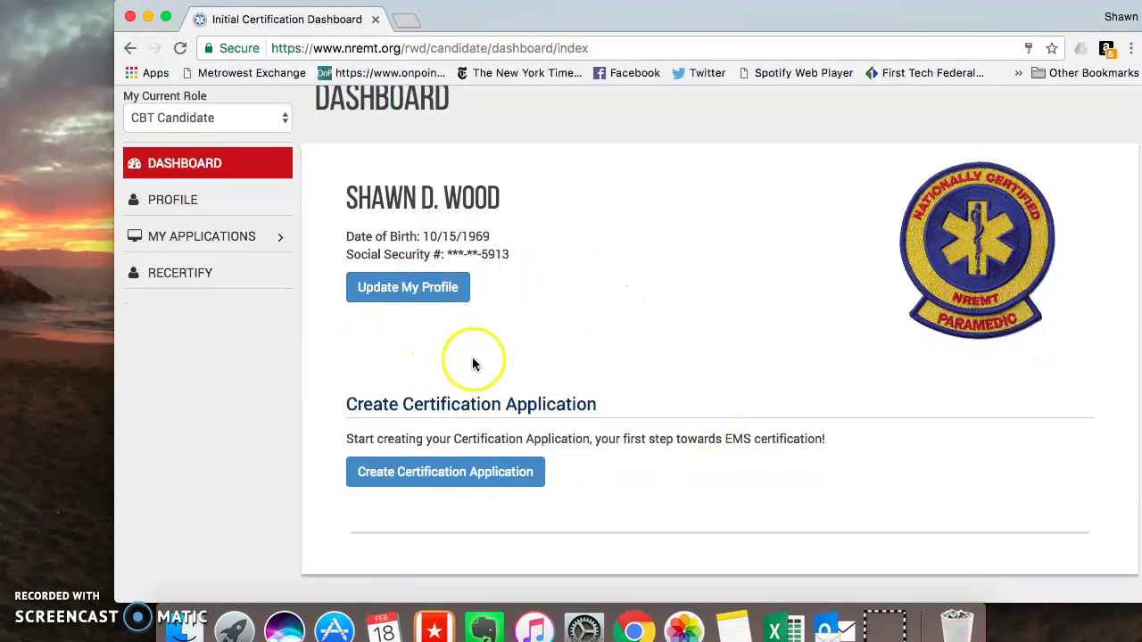
{"action": "scroll", "coordinate": [473, 365], "scroll_direction": "down", "scroll_amount": 2}
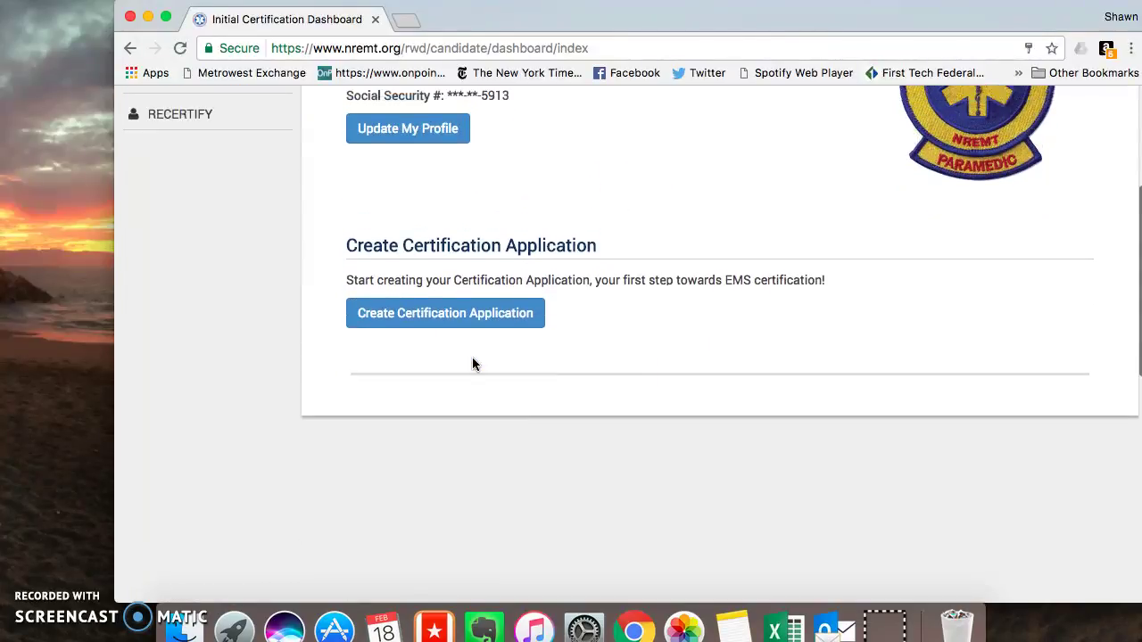
{"action": "scroll", "coordinate": [473, 363], "scroll_direction": "down", "scroll_amount": 1}
{"action": "scroll", "coordinate": [473, 364], "scroll_direction": "down", "scroll_amount": 1}
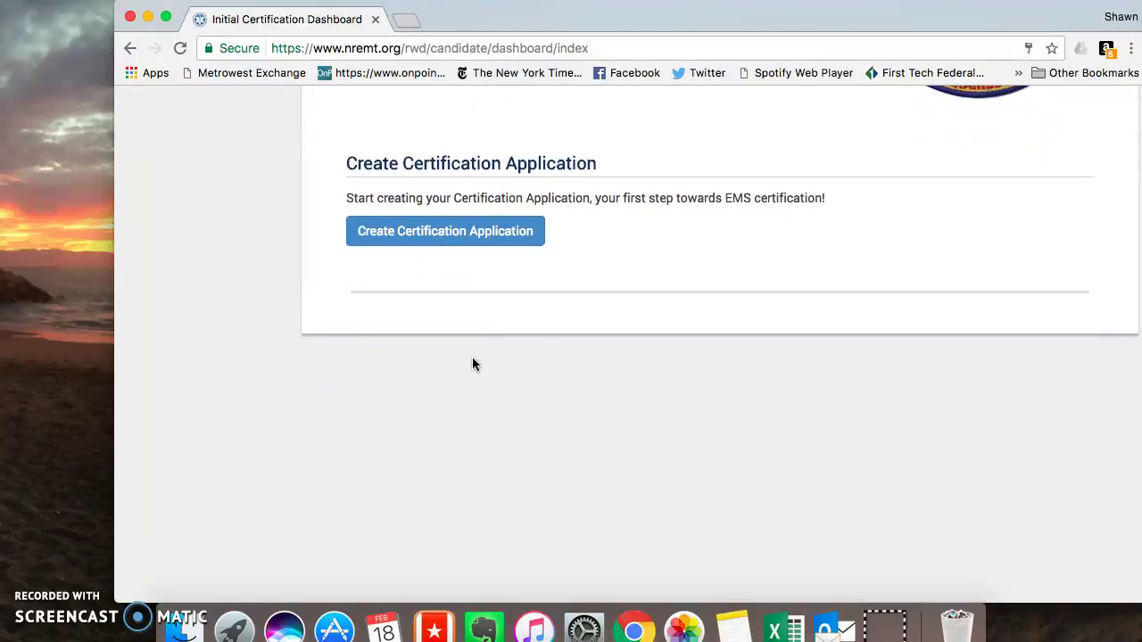
{"action": "scroll", "coordinate": [472, 361], "scroll_direction": "up", "scroll_amount": 5}
{"action": "left_click", "coordinate": [188, 239]}
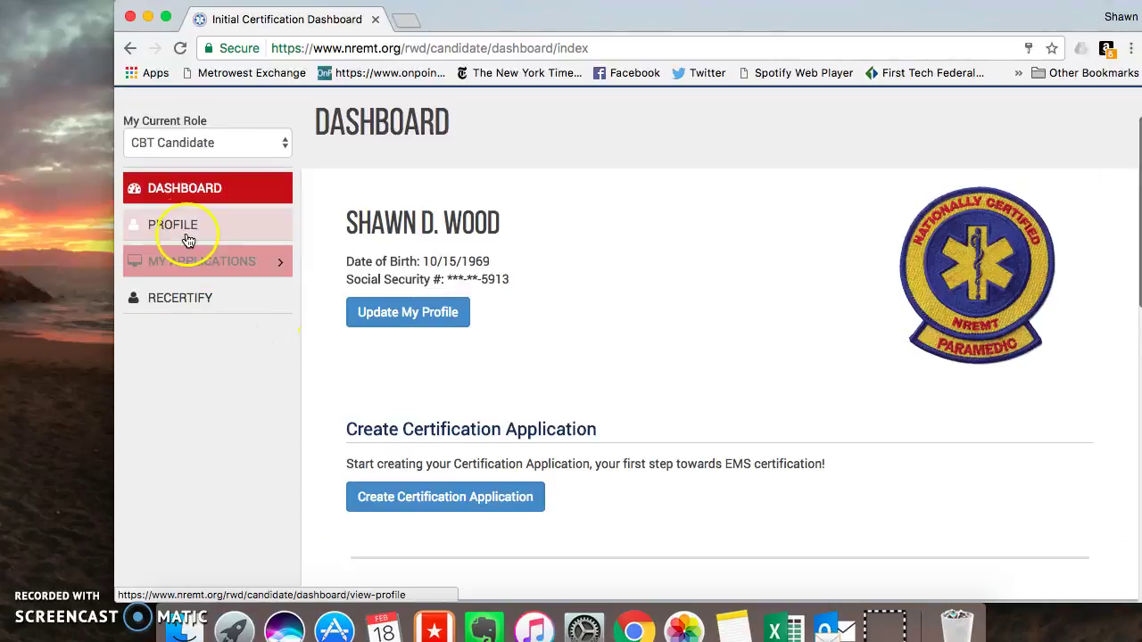
{"action": "left_click", "coordinate": [171, 296]}
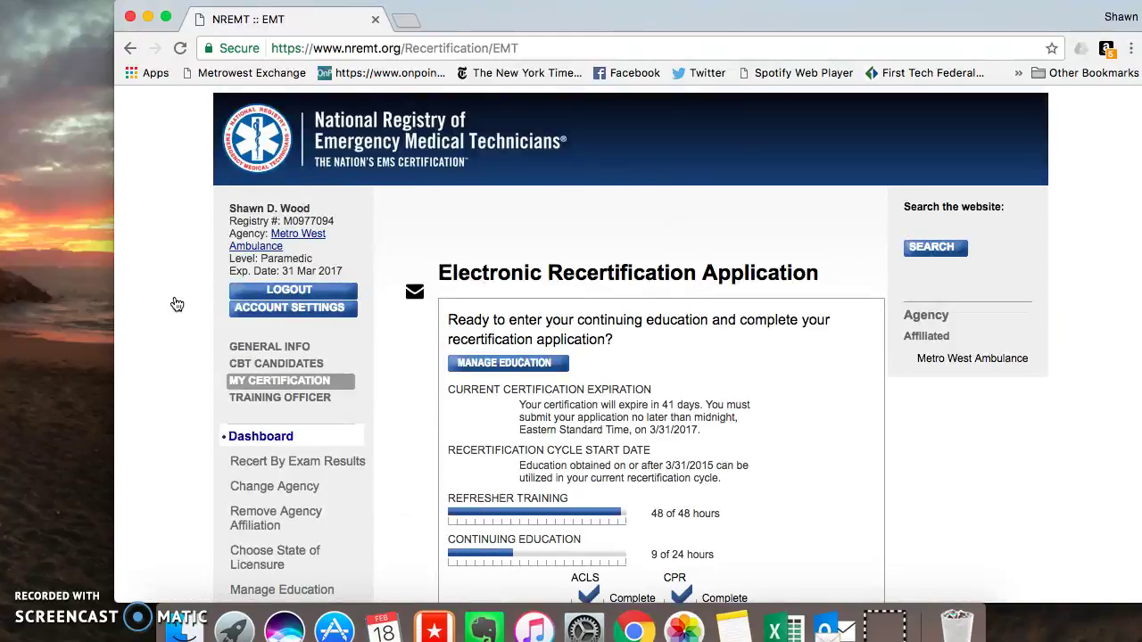
Step: Open the Manage My Education page from the recertification application
{"action": "left_click", "coordinate": [429, 276]}
{"action": "scroll", "coordinate": [540, 517], "scroll_direction": "down", "scroll_amount": 2}
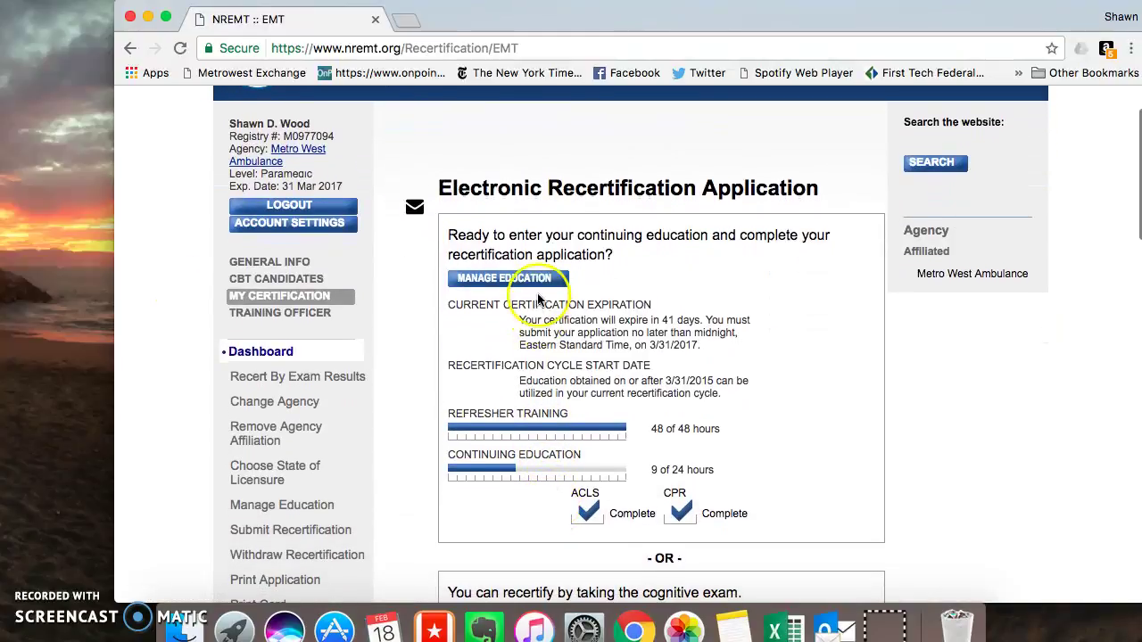
{"action": "left_click", "coordinate": [540, 282]}
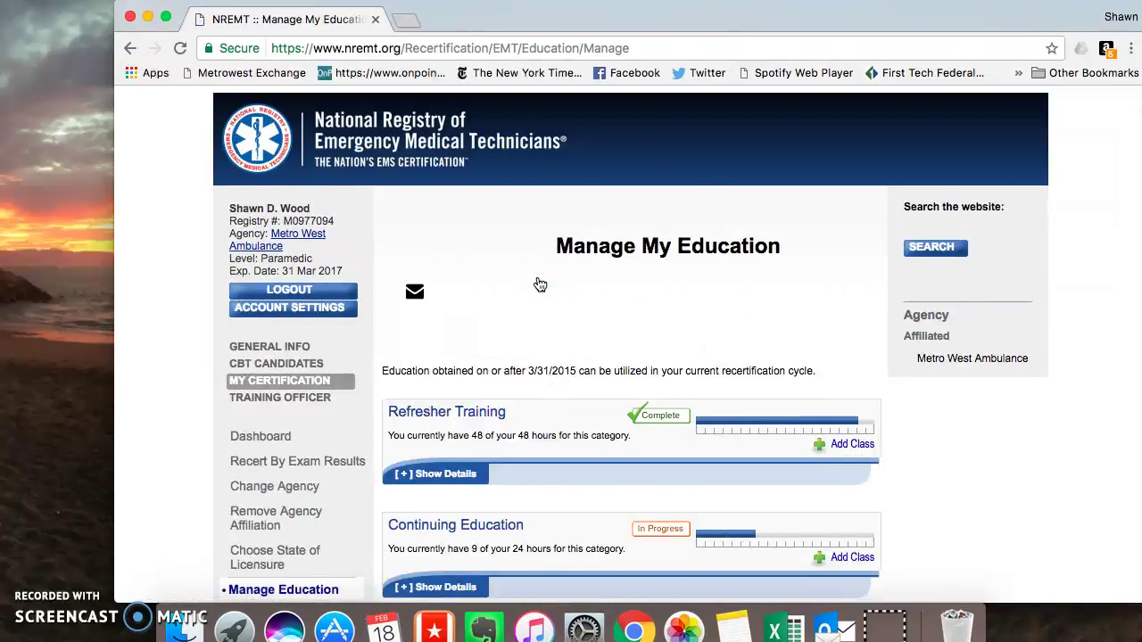
{"action": "scroll", "coordinate": [540, 284], "scroll_direction": "down", "scroll_amount": 2}
{"action": "scroll", "coordinate": [540, 284], "scroll_direction": "down", "scroll_amount": 1}
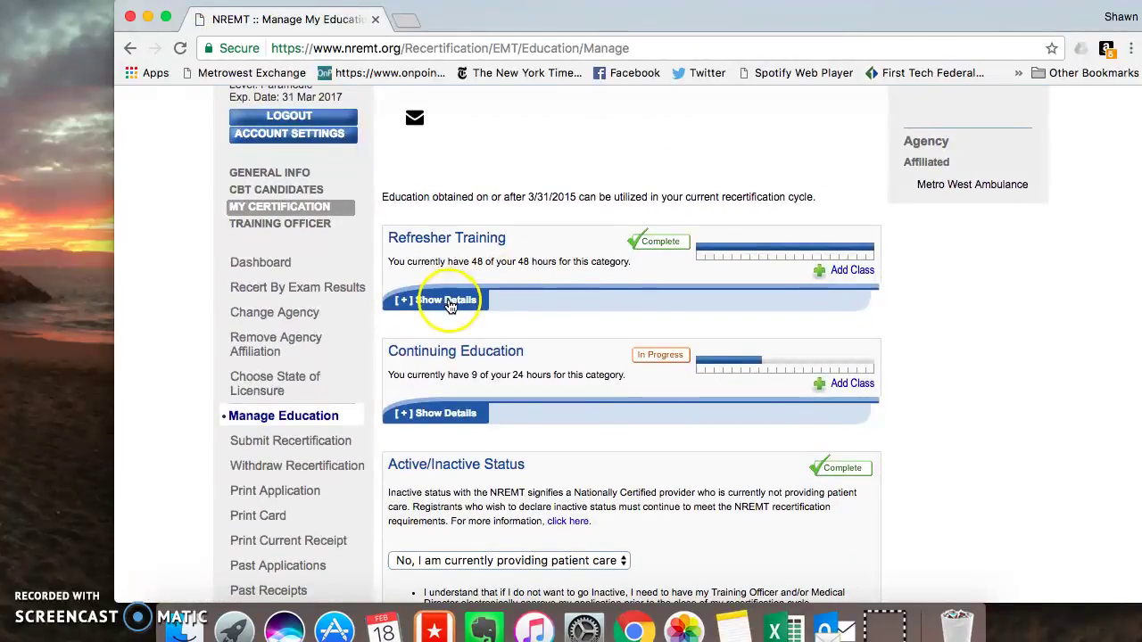
Step: Expand Refresher Training and review every completed course category, 48 of 48 hours
{"action": "left_click", "coordinate": [450, 303]}
{"action": "scroll", "coordinate": [451, 306], "scroll_direction": "down", "scroll_amount": 3}
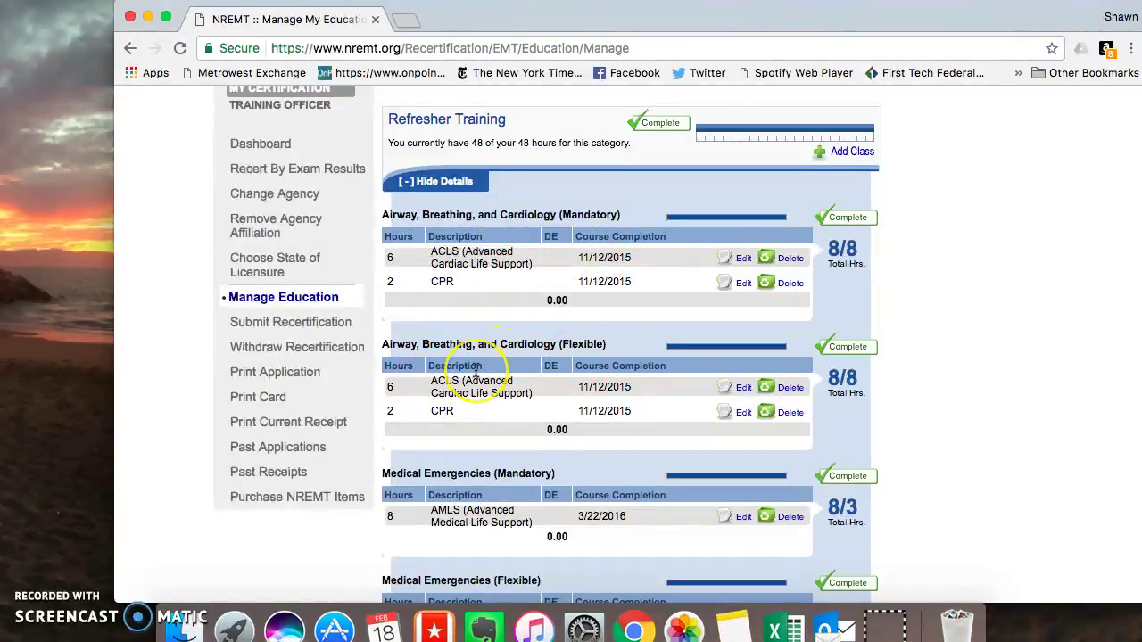
{"action": "scroll", "coordinate": [478, 371], "scroll_direction": "down", "scroll_amount": 2}
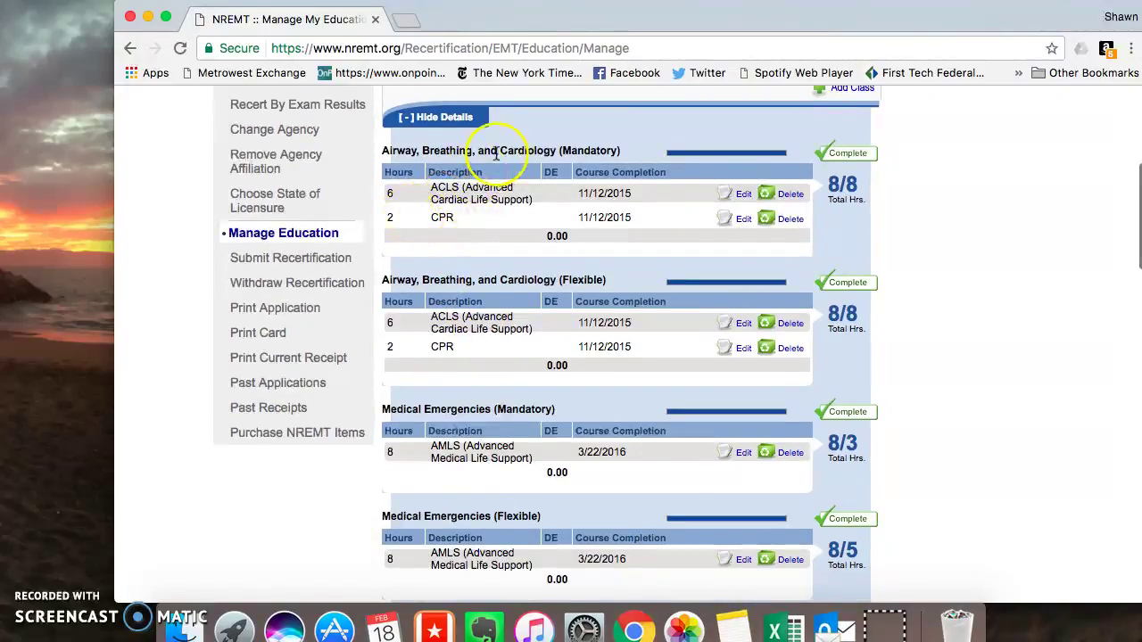
{"action": "scroll", "coordinate": [478, 352], "scroll_direction": "down", "scroll_amount": 5}
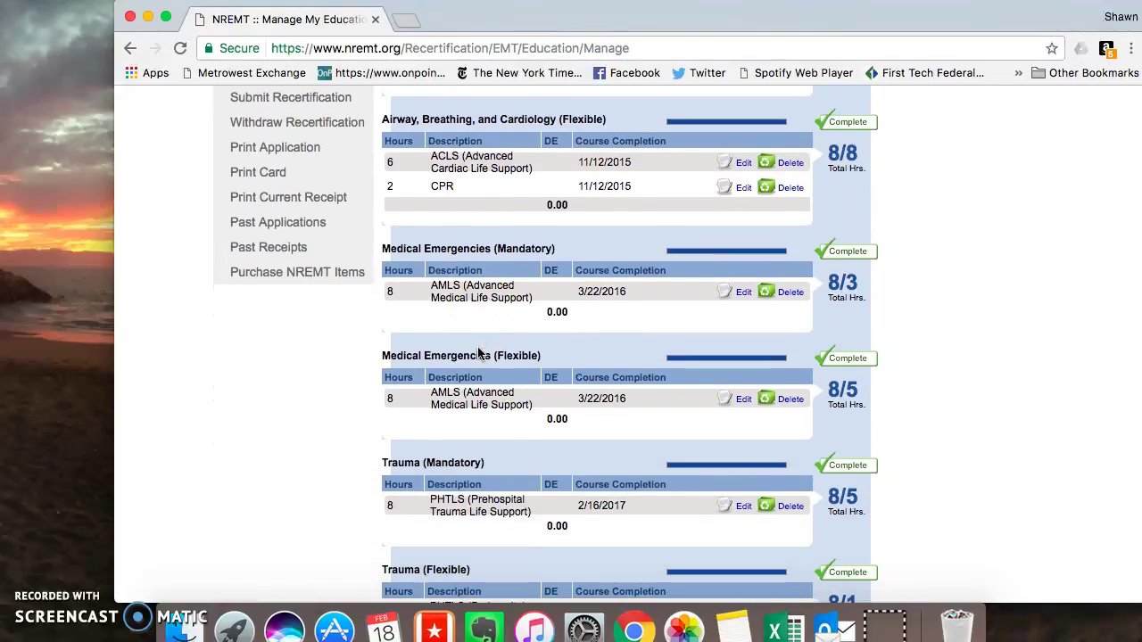
{"action": "scroll", "coordinate": [477, 353], "scroll_direction": "down", "scroll_amount": 1}
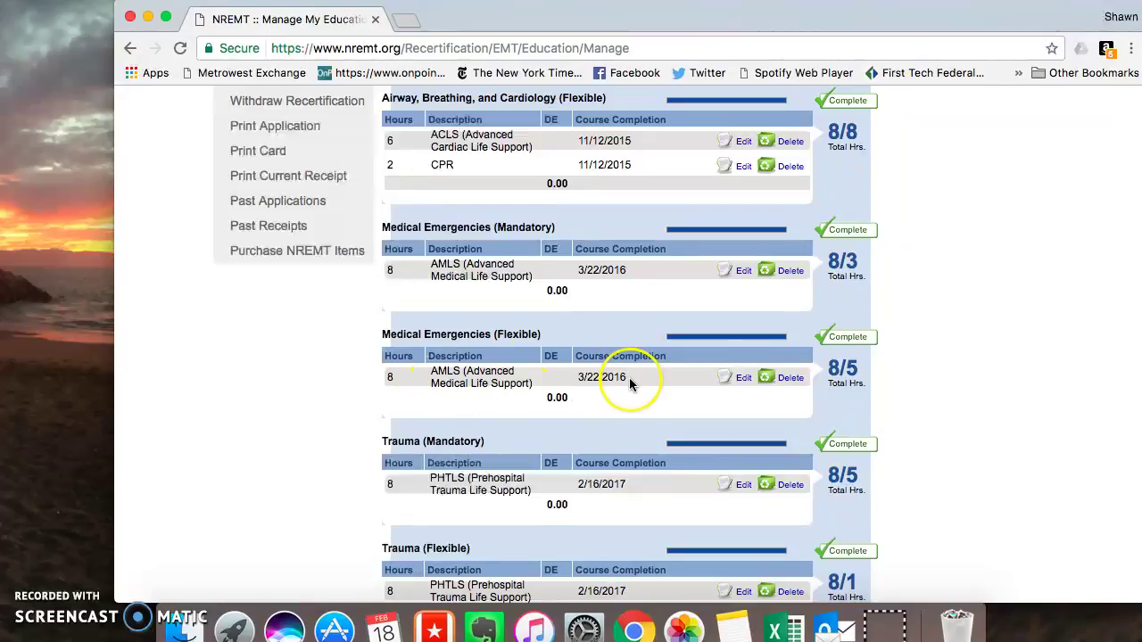
{"action": "scroll", "coordinate": [630, 384], "scroll_direction": "down", "scroll_amount": 5}
{"action": "scroll", "coordinate": [522, 375], "scroll_direction": "down", "scroll_amount": 4}
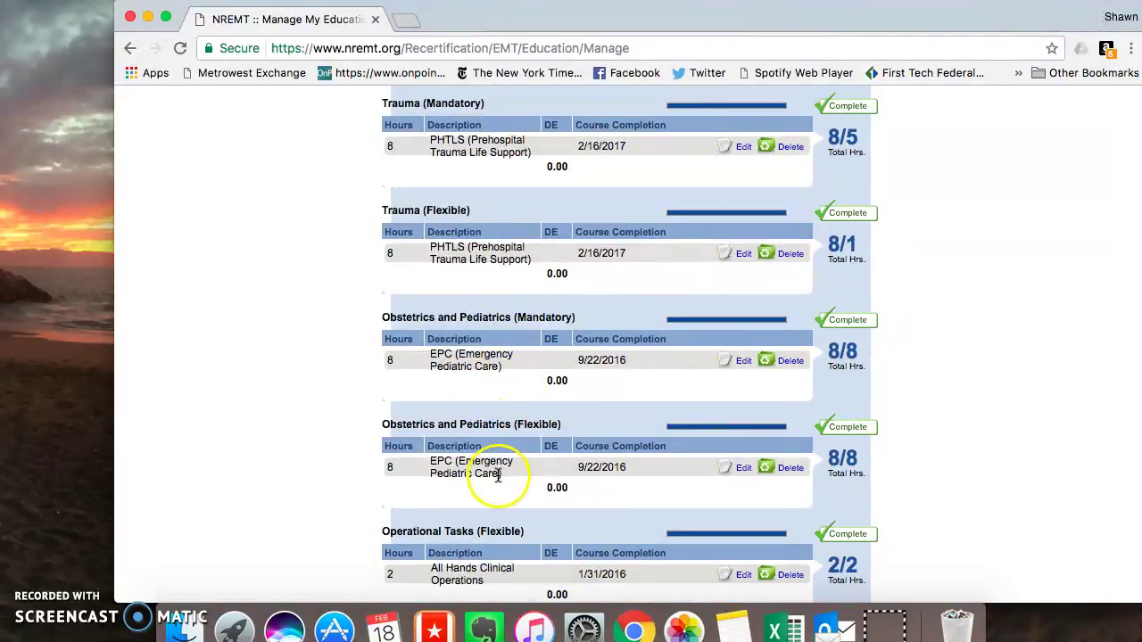
{"action": "scroll", "coordinate": [497, 472], "scroll_direction": "down", "scroll_amount": 4}
{"action": "scroll", "coordinate": [498, 476], "scroll_direction": "down", "scroll_amount": 2}
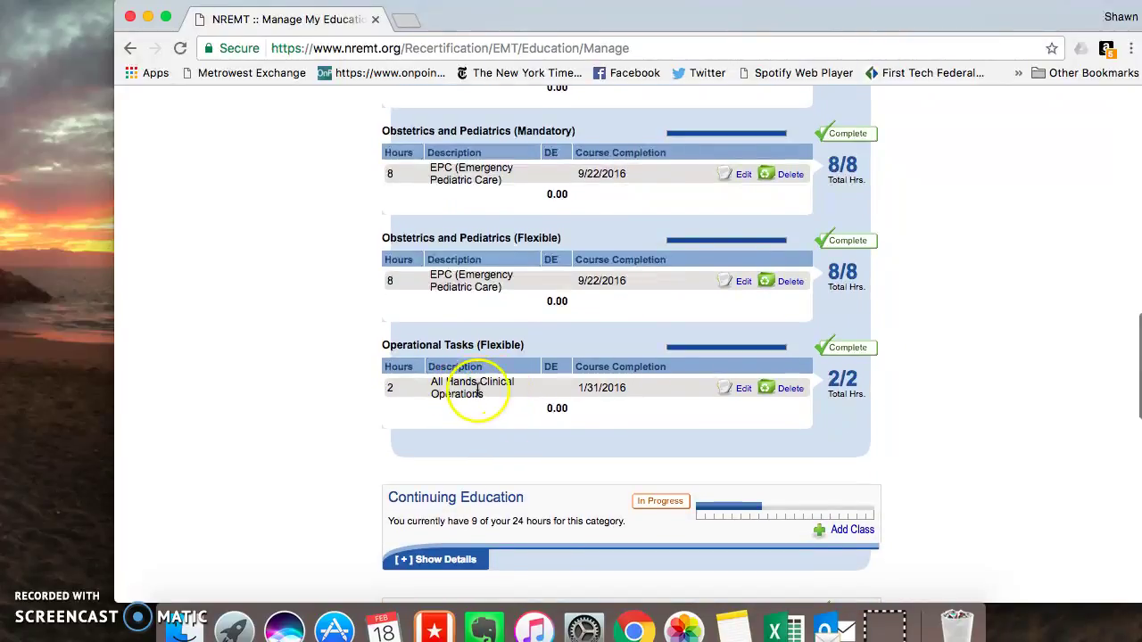
{"action": "mouse_move", "coordinate": [499, 399]}
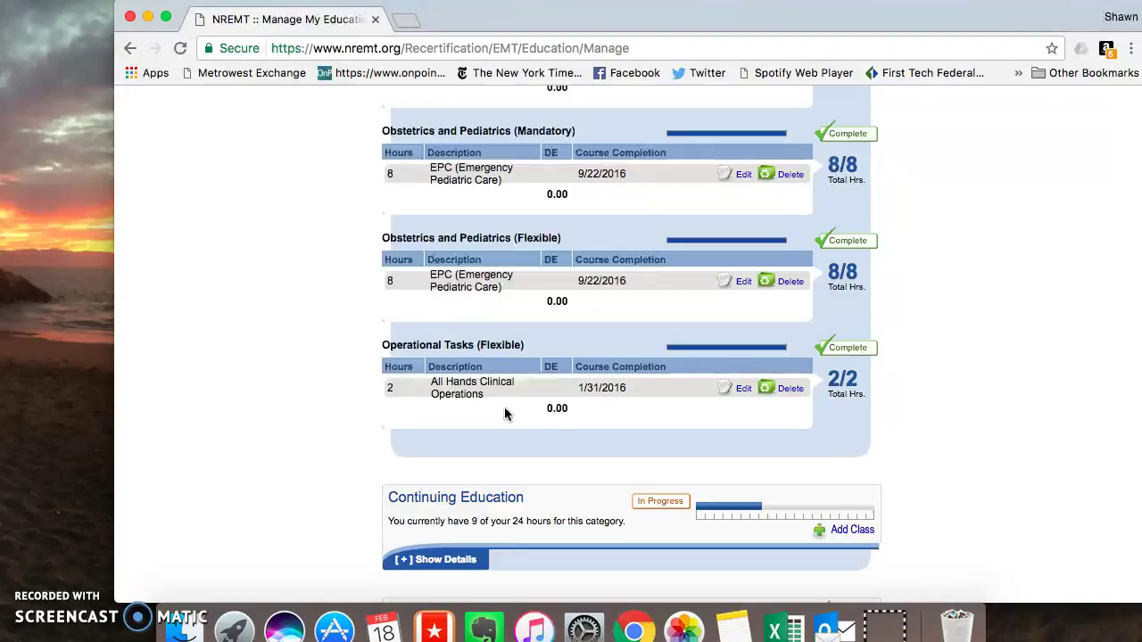
{"action": "scroll", "coordinate": [484, 467], "scroll_direction": "up", "scroll_amount": 15}
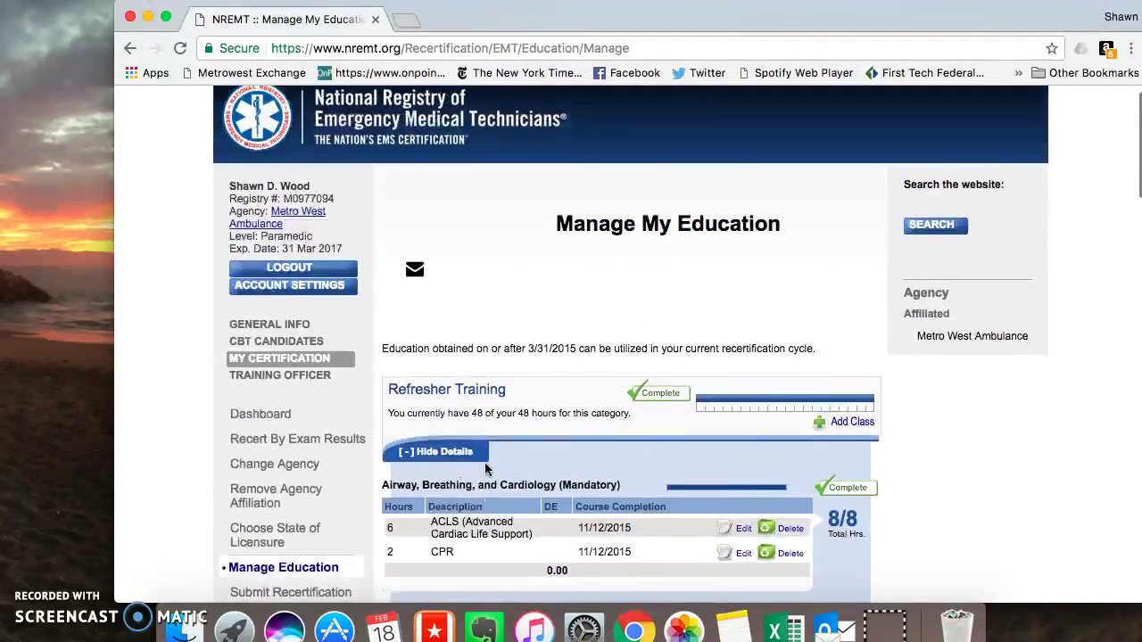
Step: Collapse Refresher Training and expand Continuing Education to show three 3-hour courses (9 of 24)
{"action": "left_click", "coordinate": [446, 475]}
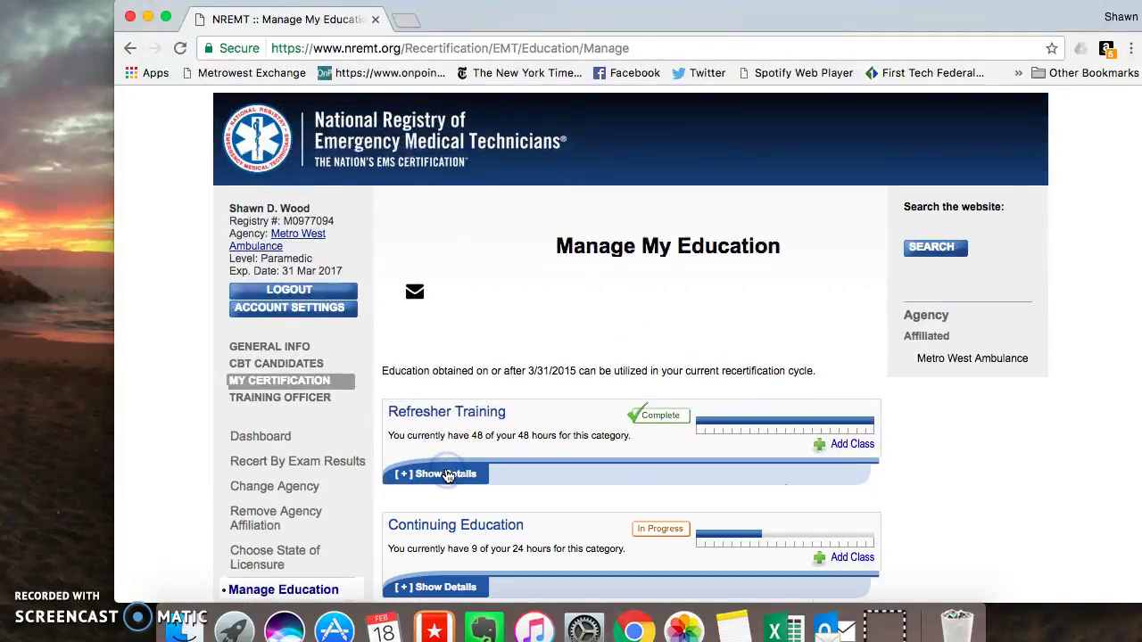
{"action": "scroll", "coordinate": [464, 468], "scroll_direction": "down", "scroll_amount": 5}
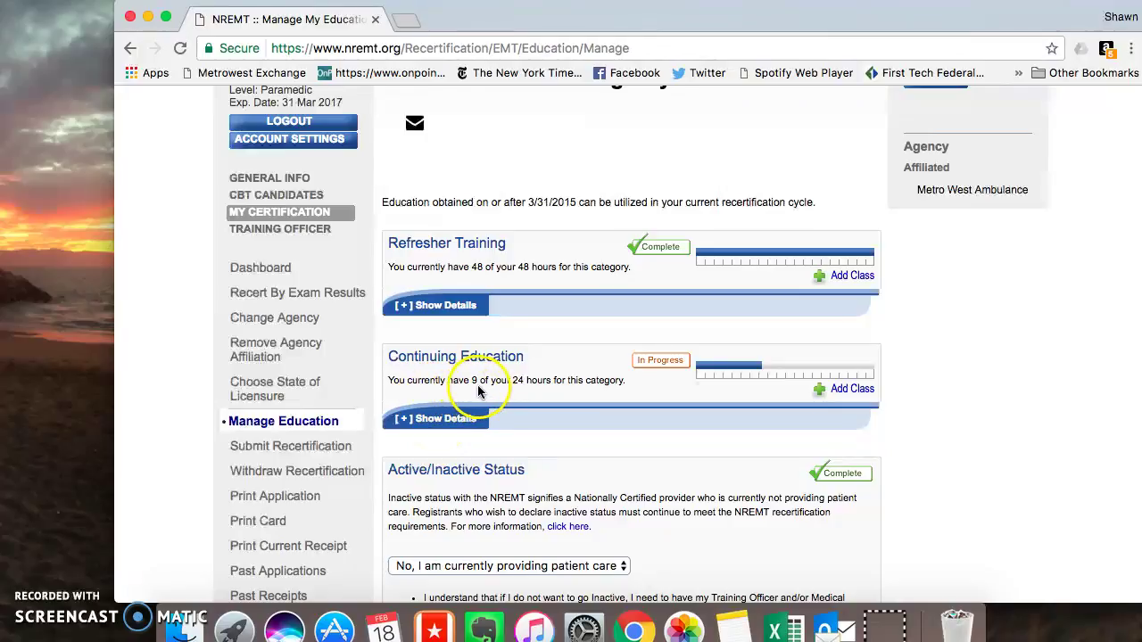
{"action": "left_click", "coordinate": [462, 425]}
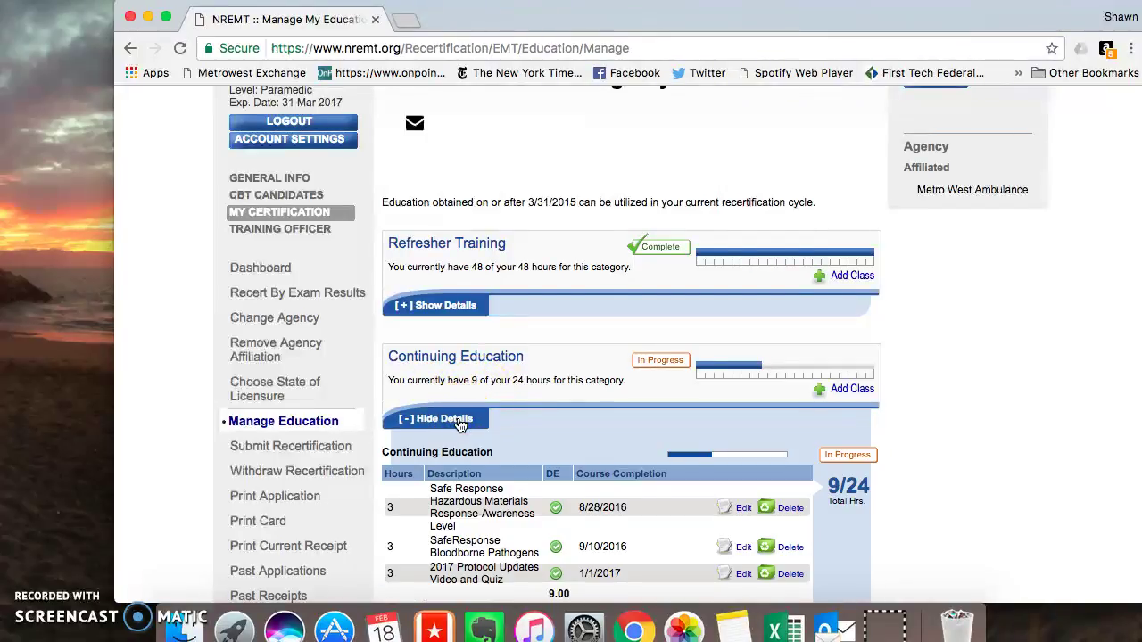
{"action": "scroll", "coordinate": [461, 425], "scroll_direction": "down", "scroll_amount": 4}
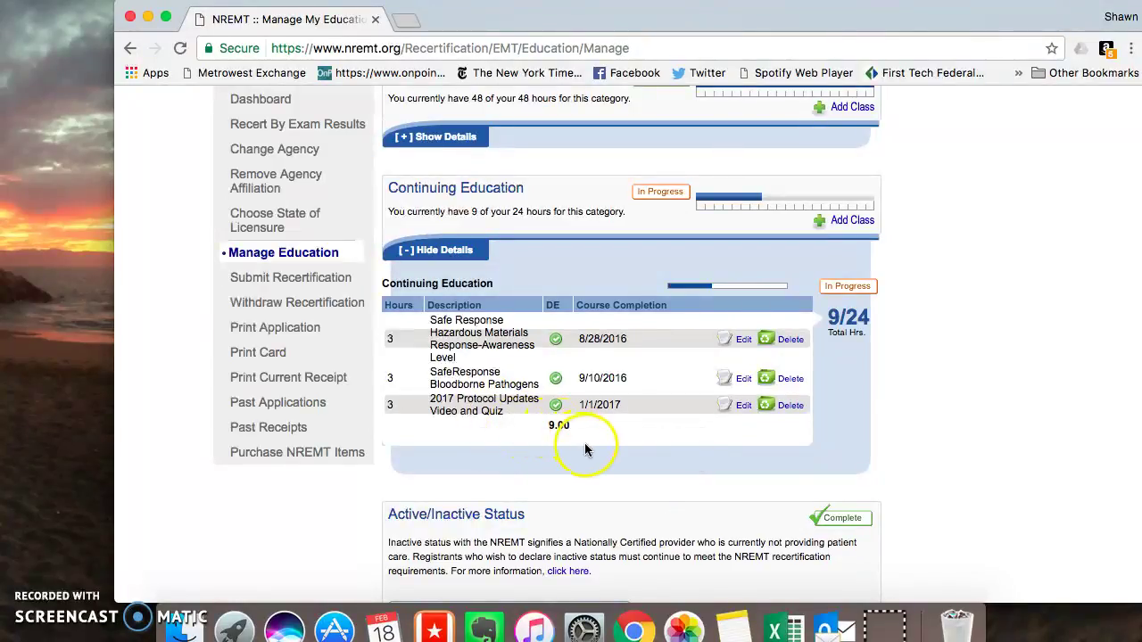
{"action": "scroll", "coordinate": [587, 450], "scroll_direction": "down", "scroll_amount": 5}
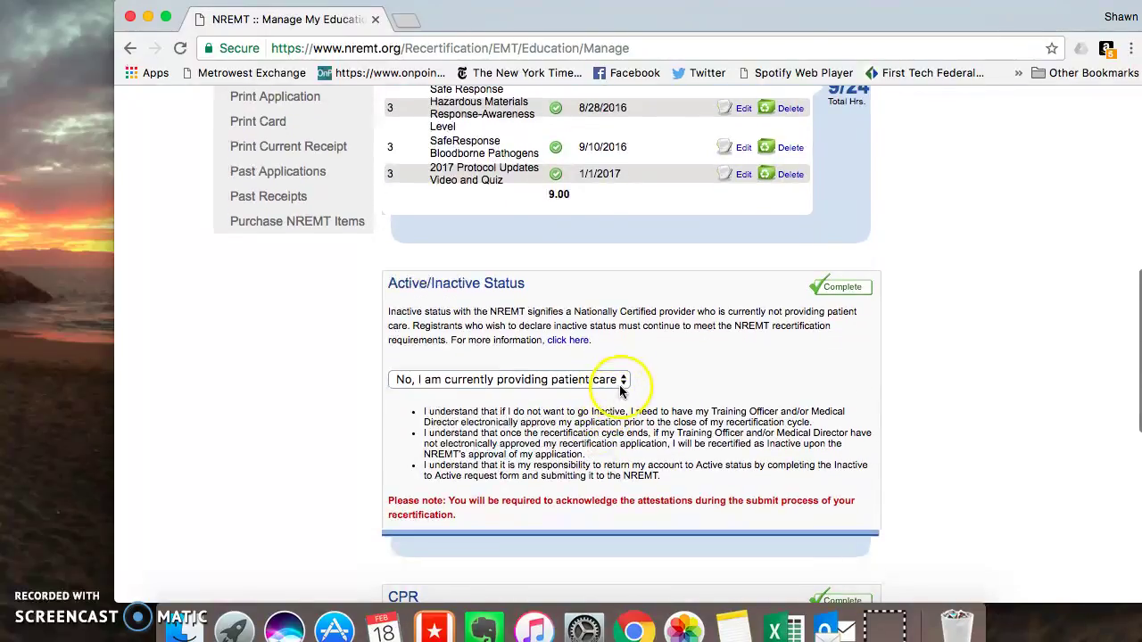
Step: Set Active/Inactive Status to 'No, I am currently providing patient care'
{"action": "left_click", "coordinate": [623, 380]}
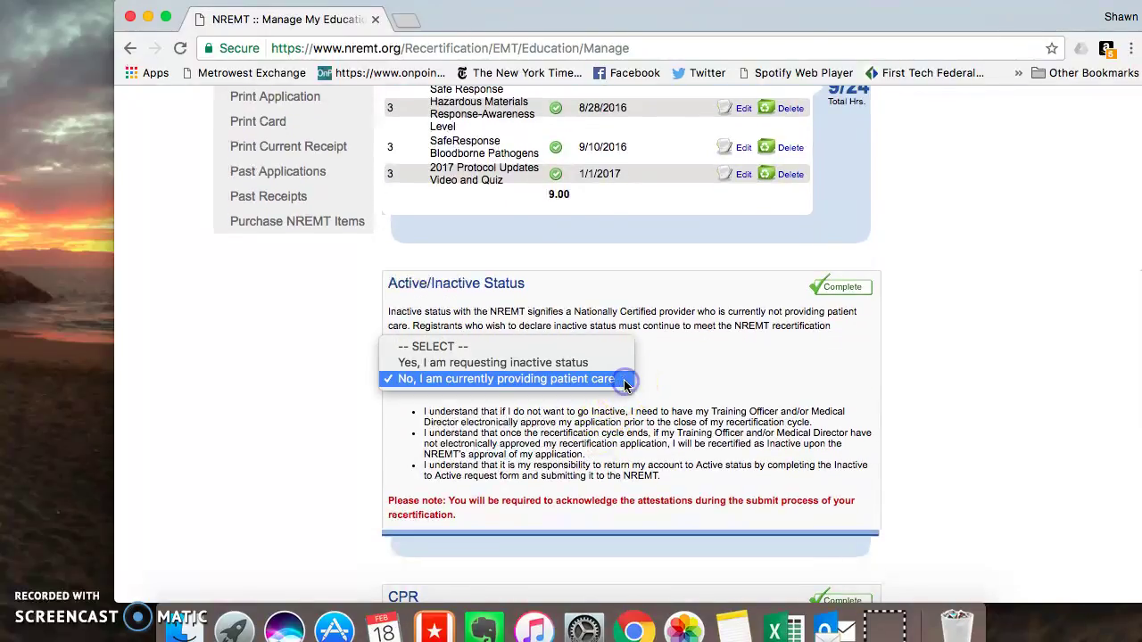
{"action": "left_click", "coordinate": [622, 381]}
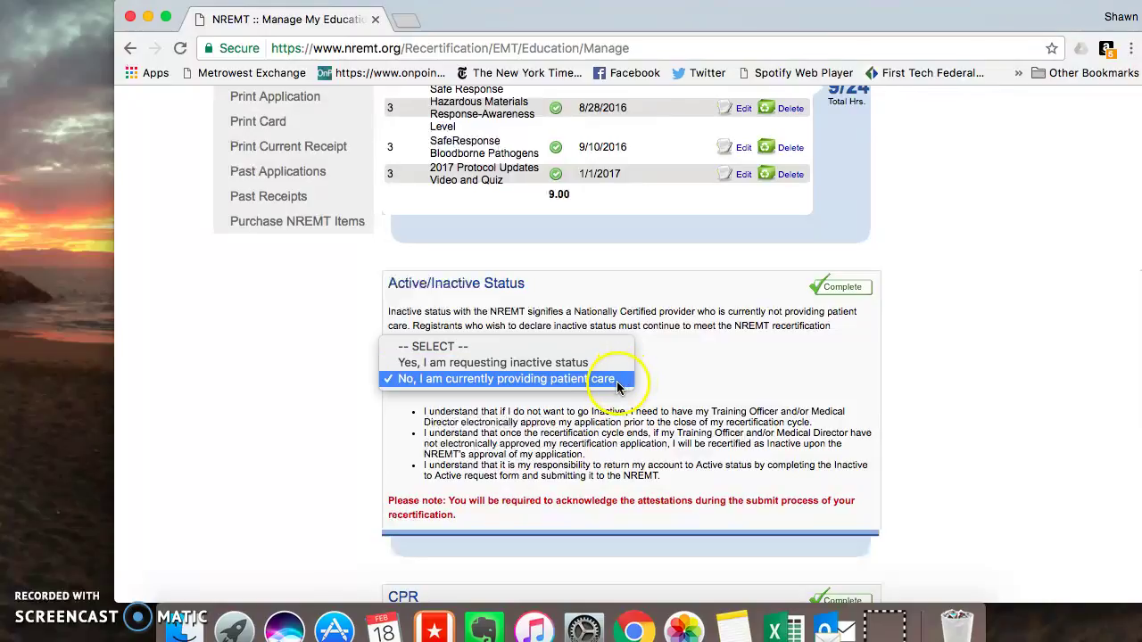
{"action": "left_click", "coordinate": [615, 382]}
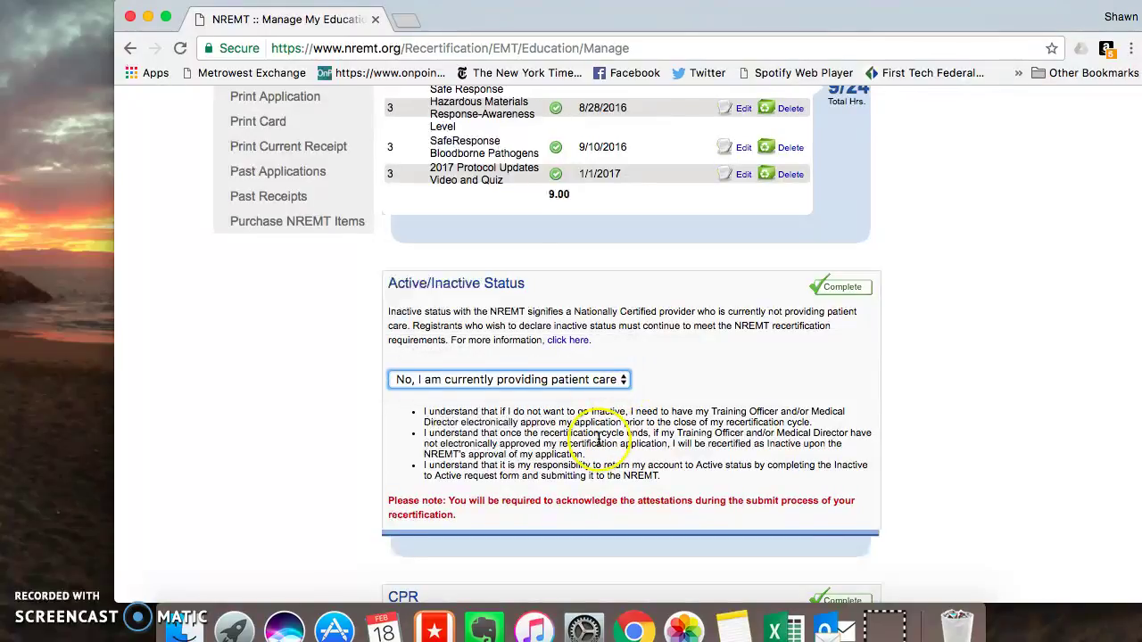
{"action": "scroll", "coordinate": [599, 439], "scroll_direction": "down", "scroll_amount": 4}
{"action": "scroll", "coordinate": [598, 439], "scroll_direction": "down", "scroll_amount": 3}
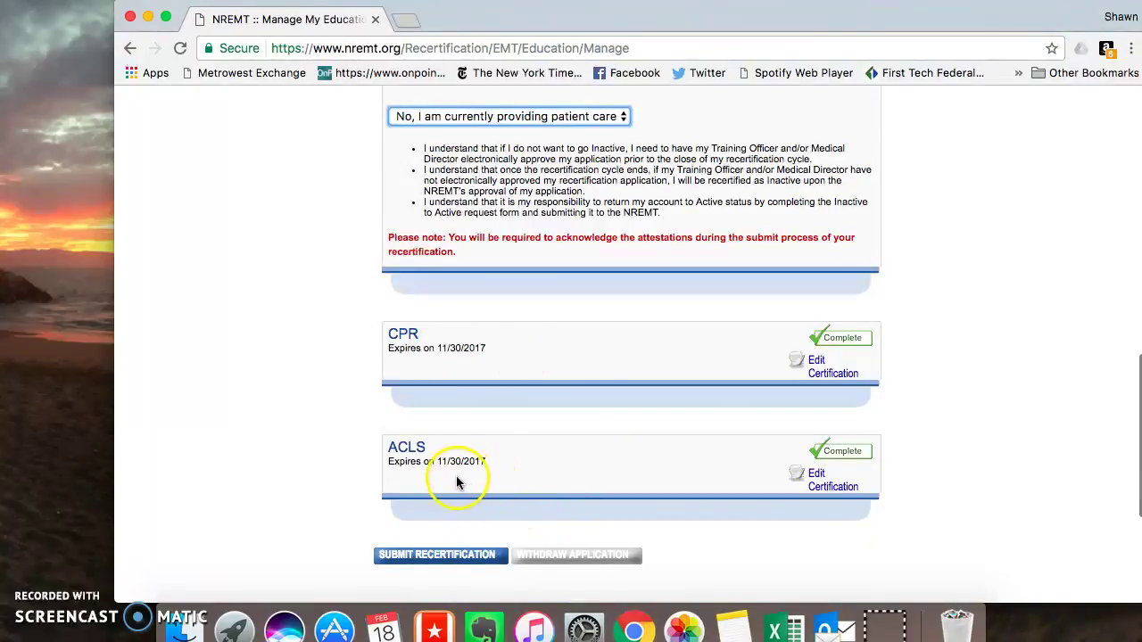
Step: Hide the Continuing Education course details again
{"action": "scroll", "coordinate": [477, 471], "scroll_direction": "up", "scroll_amount": 5}
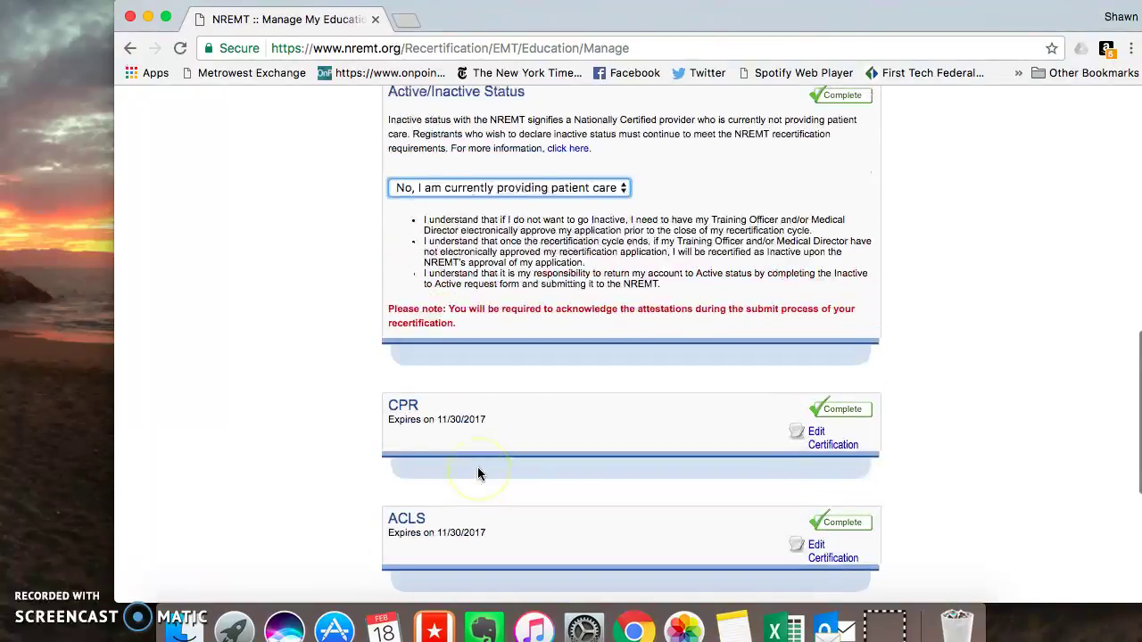
{"action": "scroll", "coordinate": [480, 473], "scroll_direction": "up", "scroll_amount": 5}
{"action": "scroll", "coordinate": [473, 446], "scroll_direction": "down", "scroll_amount": 1}
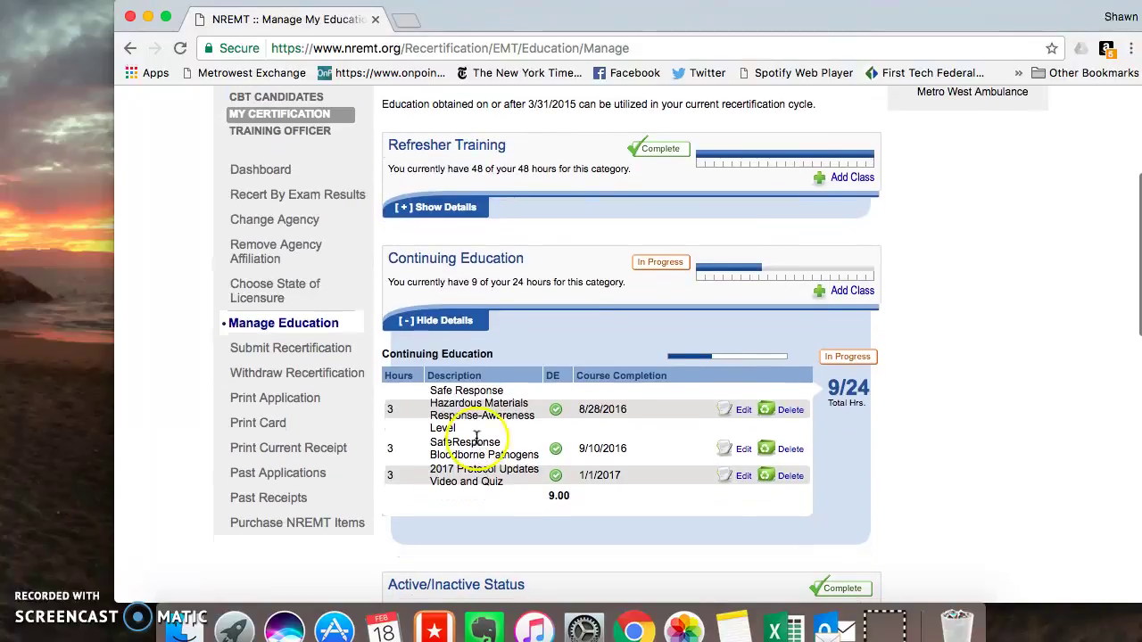
{"action": "left_click", "coordinate": [458, 319]}
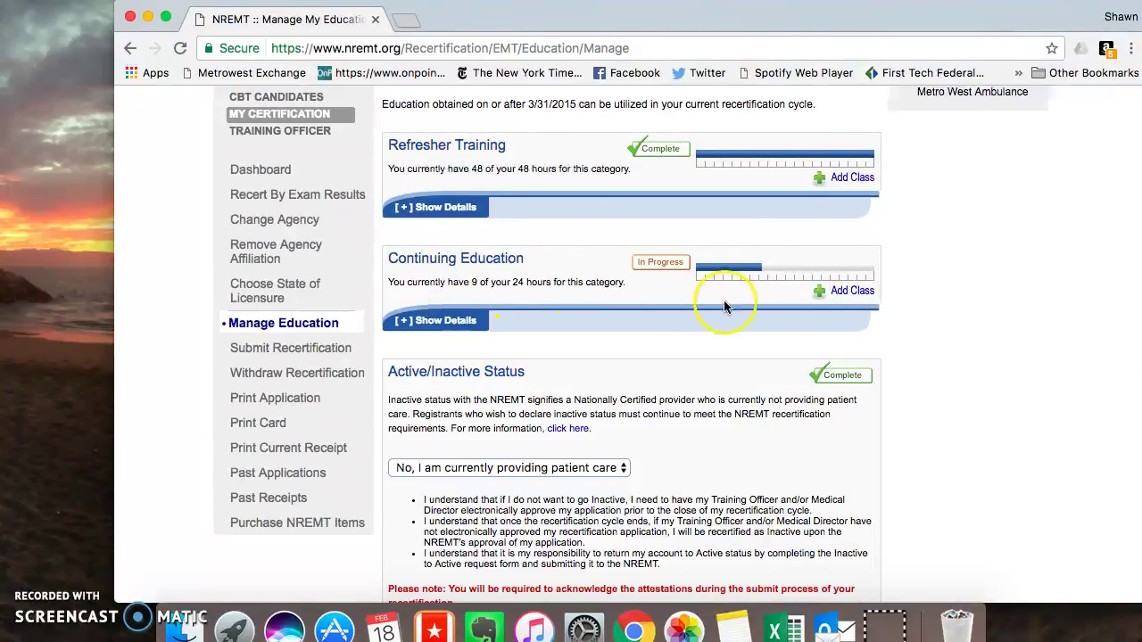
Step: Start a new continuing education class, browsing the predefined courses but keeping 'Other'
{"action": "left_click", "coordinate": [853, 292]}
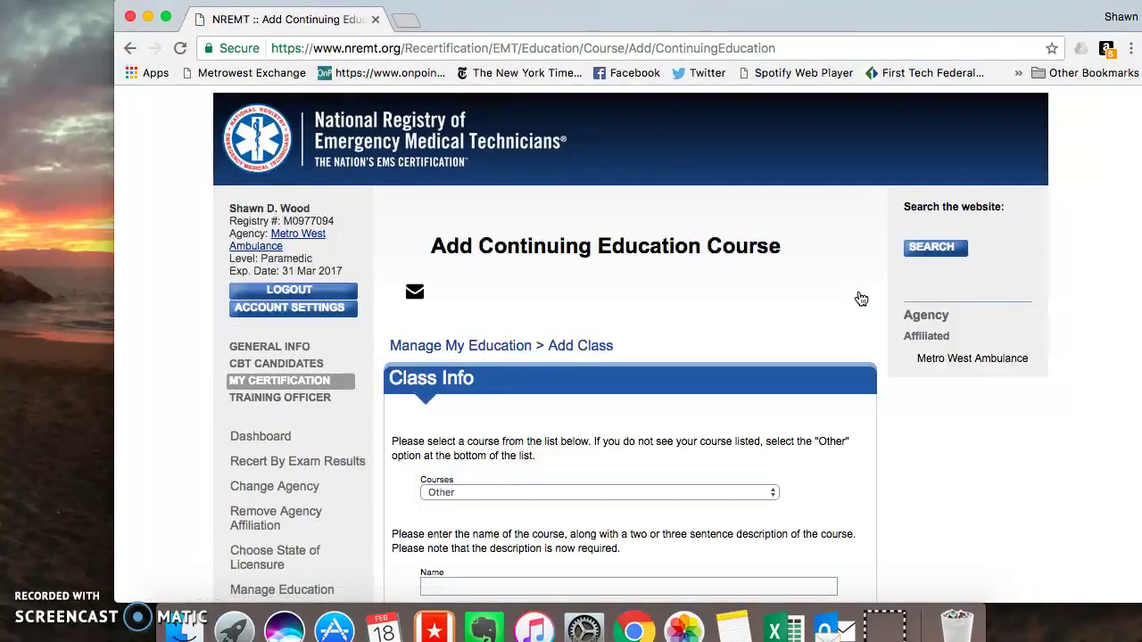
{"action": "left_click", "coordinate": [772, 492]}
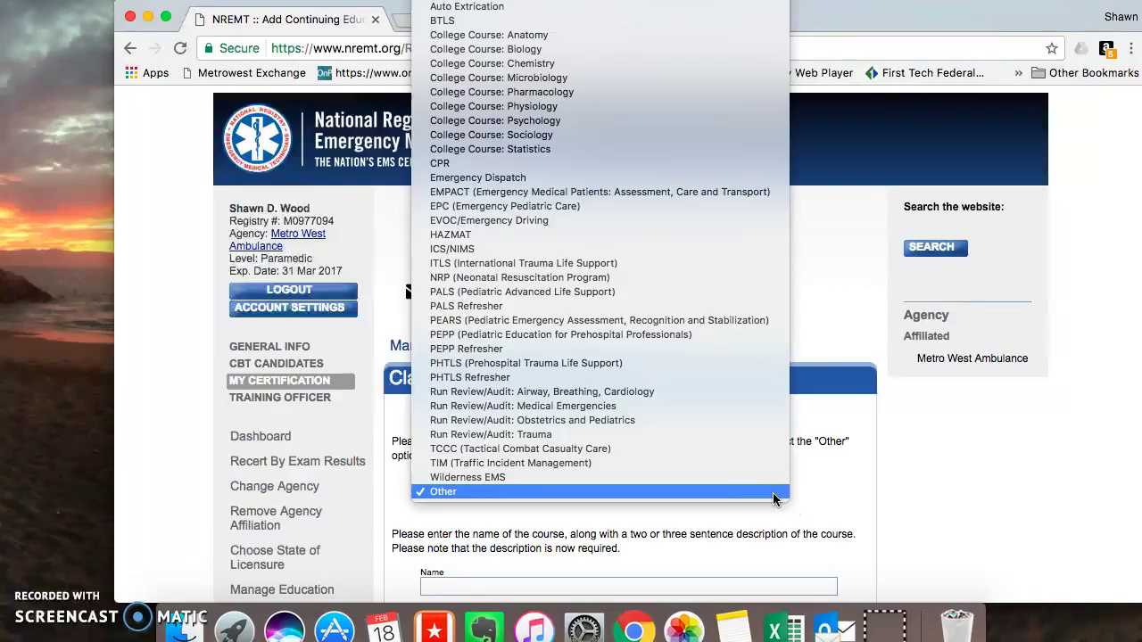
{"action": "left_click", "coordinate": [707, 463]}
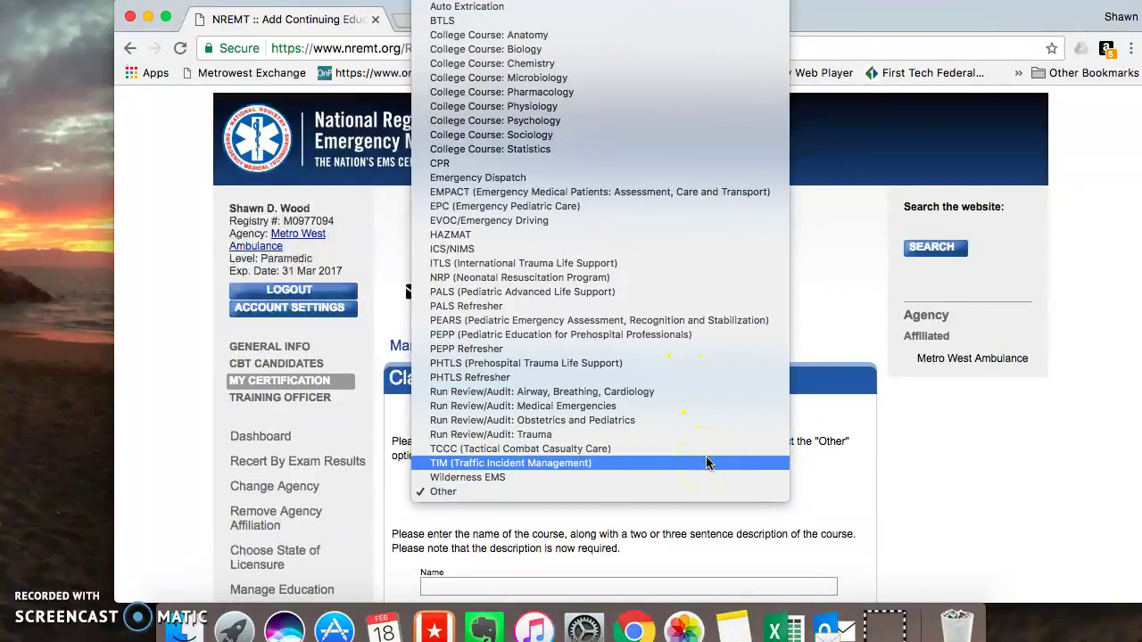
{"action": "left_click", "coordinate": [706, 399]}
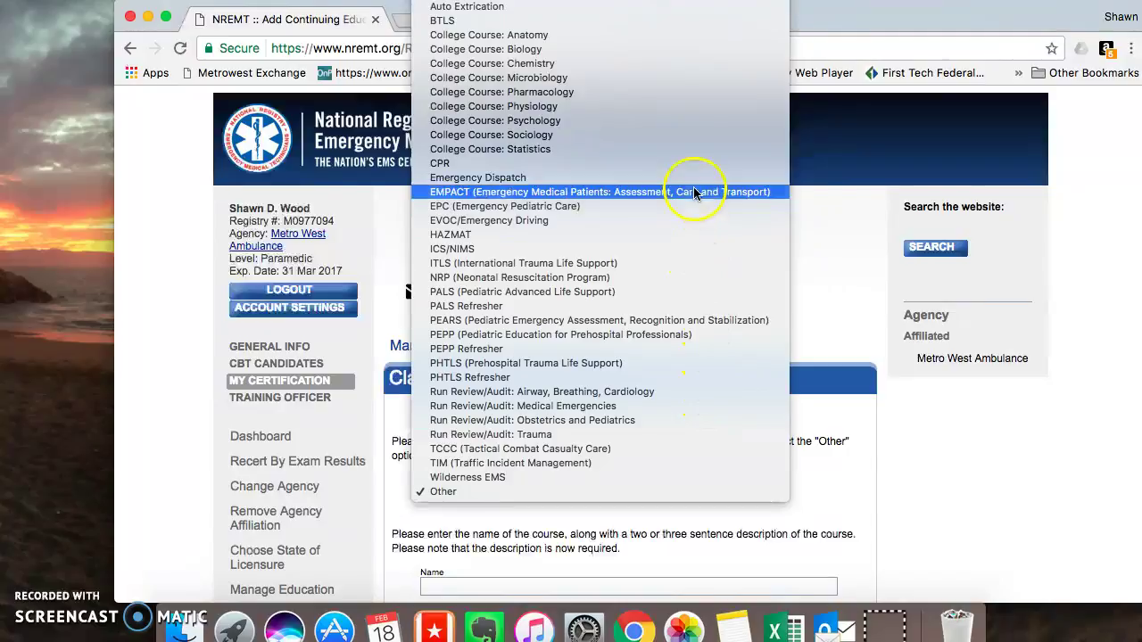
{"action": "scroll", "coordinate": [694, 175], "scroll_direction": "up", "scroll_amount": 3}
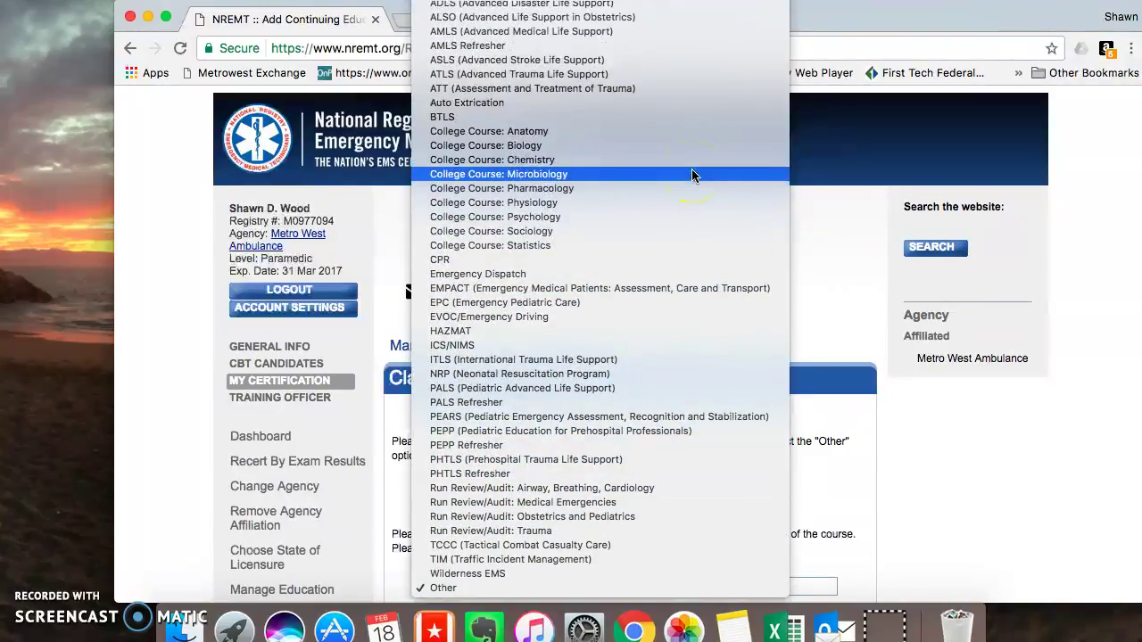
{"action": "scroll", "coordinate": [695, 176], "scroll_direction": "up", "scroll_amount": 2}
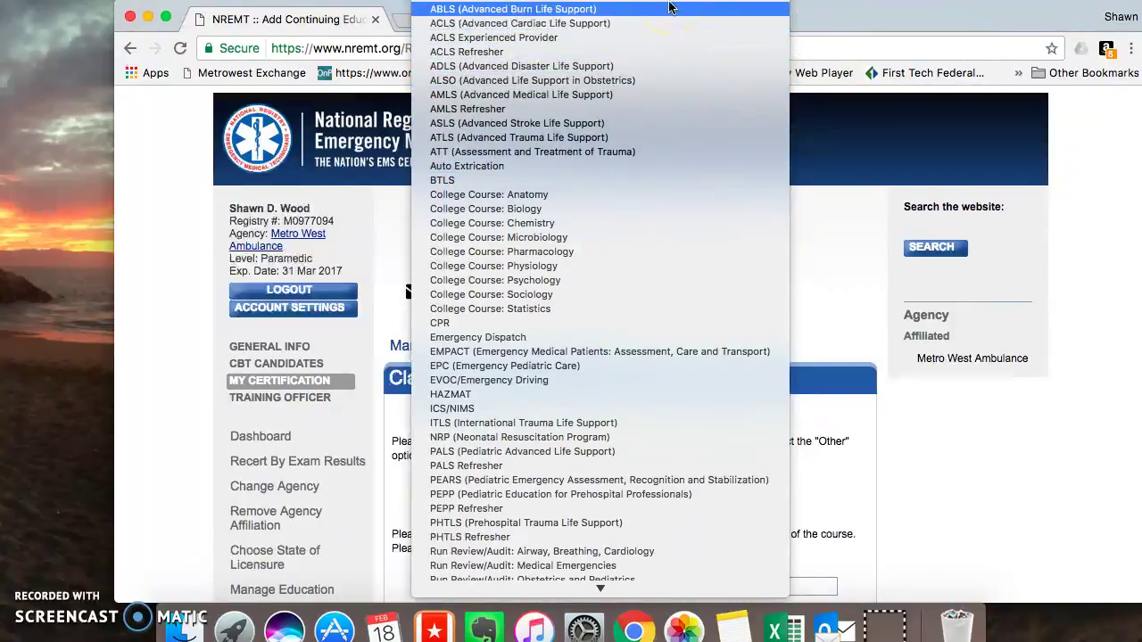
{"action": "left_click", "coordinate": [1053, 508]}
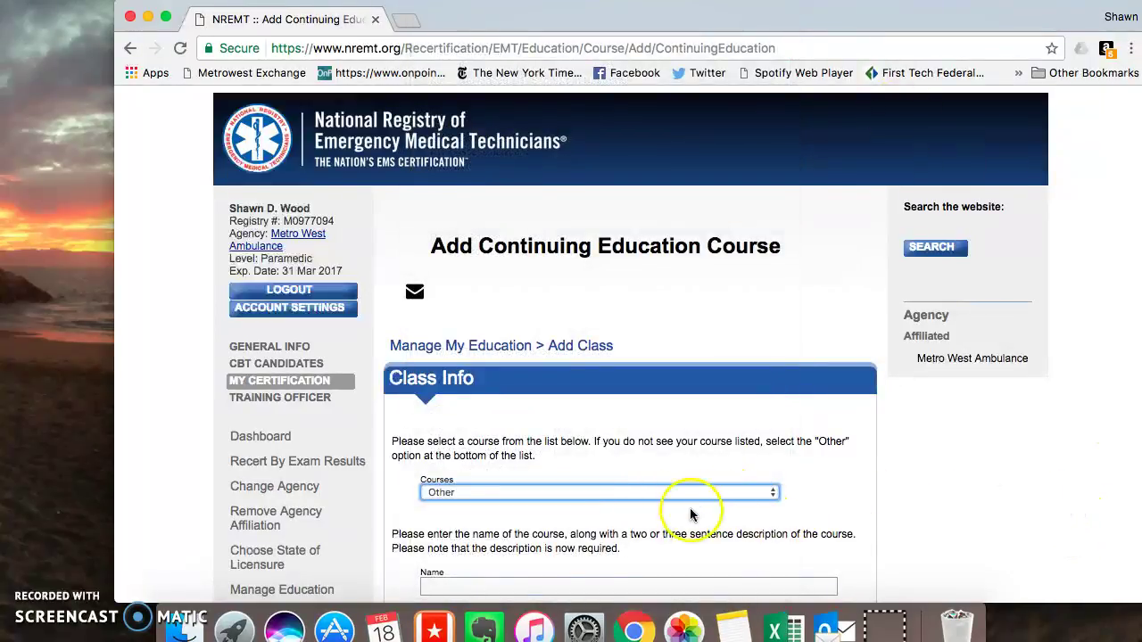
Step: Enter 'EMS World Expo' in the course Name field, correcting typing mistakes
{"action": "scroll", "coordinate": [533, 544], "scroll_direction": "down", "scroll_amount": 5}
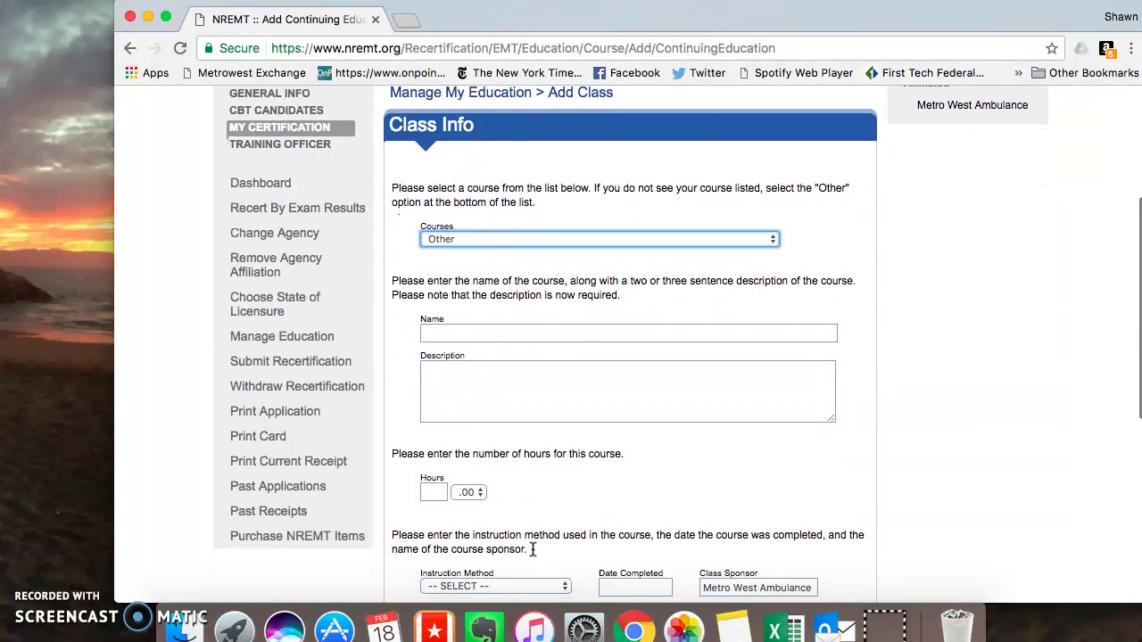
{"action": "scroll", "coordinate": [523, 450], "scroll_direction": "down", "scroll_amount": 2}
{"action": "scroll", "coordinate": [523, 448], "scroll_direction": "up", "scroll_amount": 1}
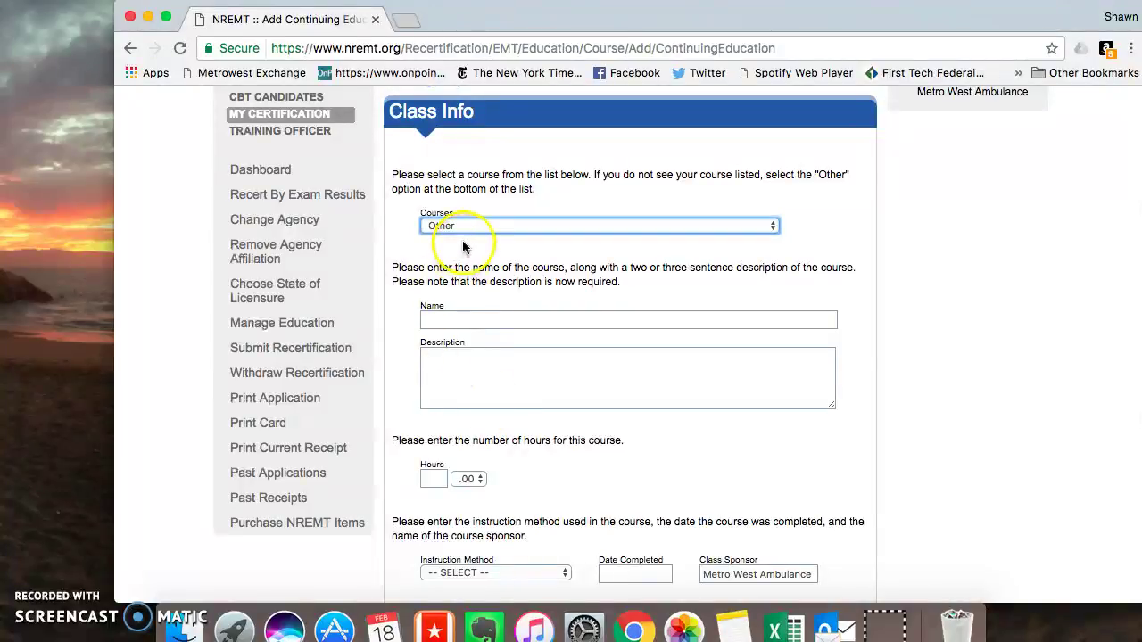
{"action": "left_click", "coordinate": [459, 323]}
{"action": "type", "text": "EMS We"}
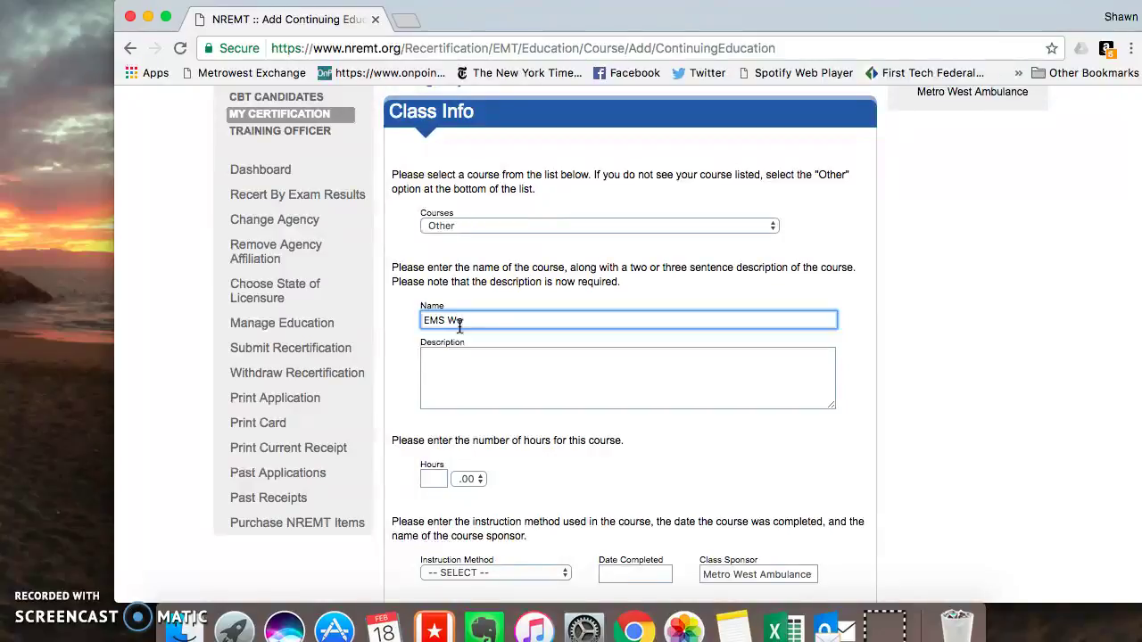
{"action": "key", "text": "BackSpace"}
{"action": "key", "text": "BackSpace"}
{"action": "type", "text": "World"}
{"action": "type", "text": " Expo"}
{"action": "type", "text": "u"}
{"action": "key", "text": "BackSpace"}
{"action": "key", "text": "BackSpace"}
{"action": "key", "text": "BackSpace"}
{"action": "type", "text": "You Ready to Respond"}
{"action": "key", "text": "BackSpace"}
{"action": "key", "text": "BackSpace"}
{"action": "key", "text": "BackSpace"}
{"action": "key", "text": "BackSpace"}
{"action": "key", "text": "BackSpace"}
{"action": "key", "text": "BackSpace"}
{"action": "key", "text": "BackSpace"}
{"action": "key", "text": "BackSpace"}
{"action": "key", "text": "BackSpace"}
{"action": "key", "text": "BackSpace"}
{"action": "key", "text": "BackSpace"}
{"action": "key", "text": "BackSpace"}
{"action": "key", "text": "BackSpace"}
{"action": "key", "text": "BackSpace"}
{"action": "key", "text": "BackSpace"}
{"action": "key", "text": "BackSpace"}
{"action": "key", "text": "BackSpace"}
{"action": "key", "text": "BackSpace"}
{"action": "key", "text": "BackSpace"}
{"action": "key", "text": "BackSpace"}
Step: Complete the name as 'EMS World Expo-ALS Stroke' and type the description 'Are You Ready to Respond to "Wake-Up Stroke?"'
{"action": "type", "text": "LS Stroke"}
{"action": "left_click", "coordinate": [467, 366]}
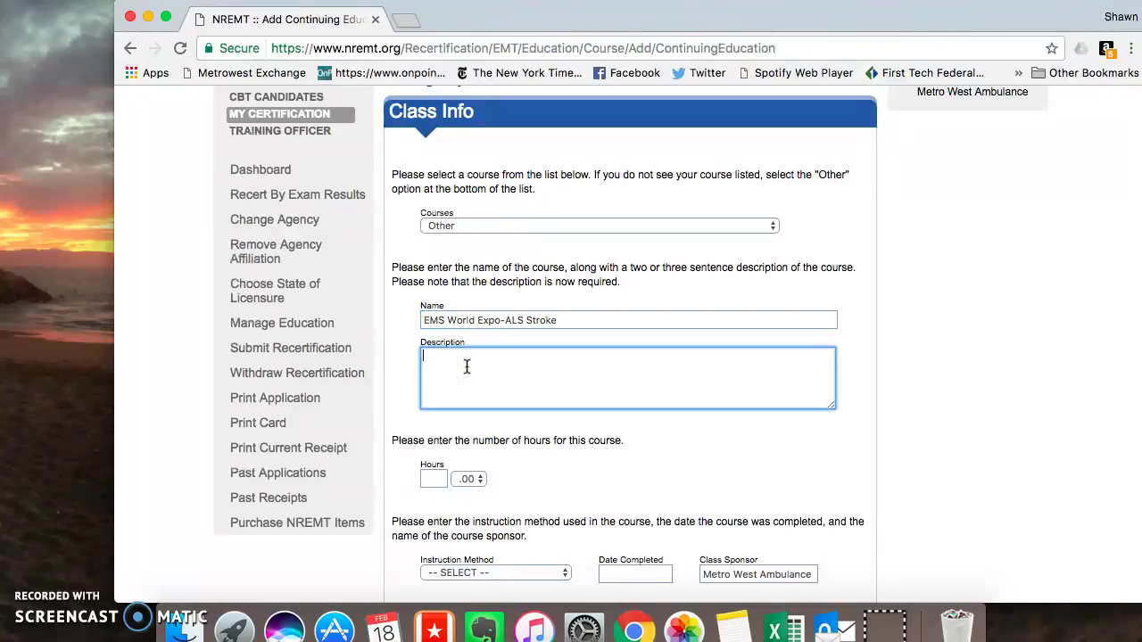
{"action": "type", "text": "Are you Rea"}
{"action": "key", "text": "BackSpace"}
{"action": "key", "text": "BackSpace"}
{"action": "key", "text": "BackSpace"}
{"action": "key", "text": "BackSpace"}
{"action": "key", "text": "BackSpace"}
{"action": "key", "text": "BackSpace"}
{"action": "key", "text": "BackSpace"}
{"action": "type", "text": "You Rea"}
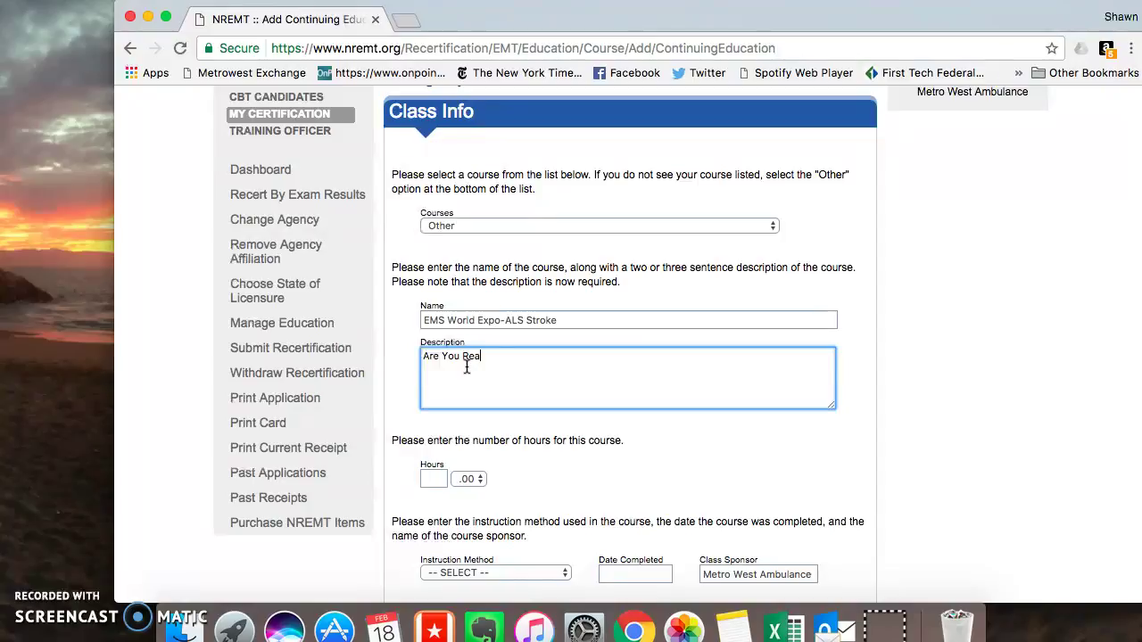
{"action": "type", "text": "dy to Respond to "}
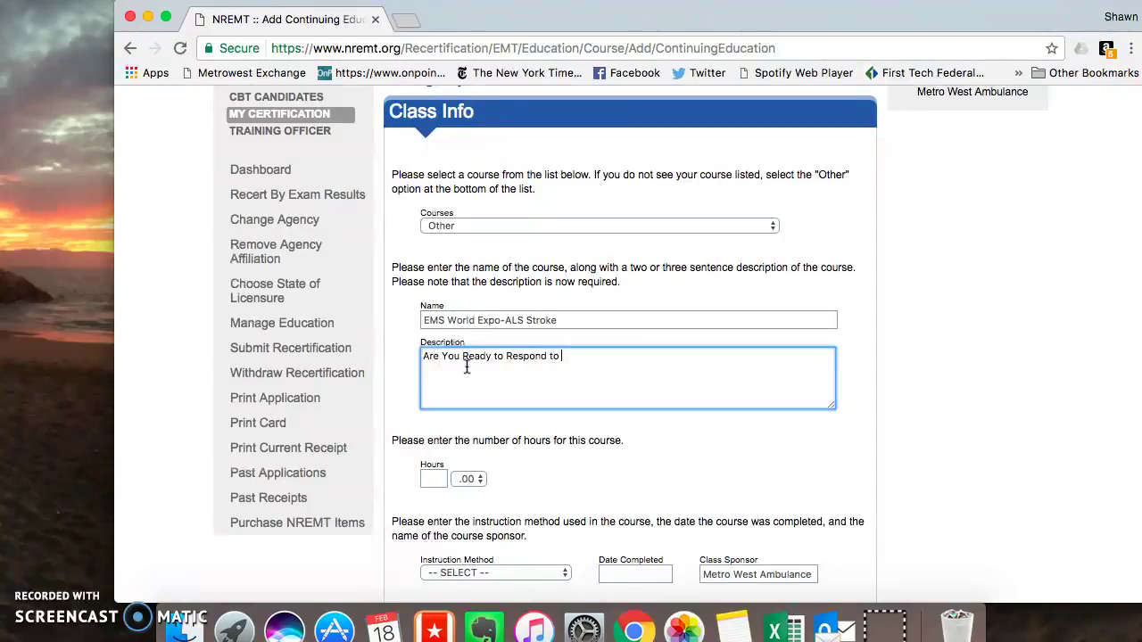
{"action": "type", "text": "\"Wake-Up Stroke?"}
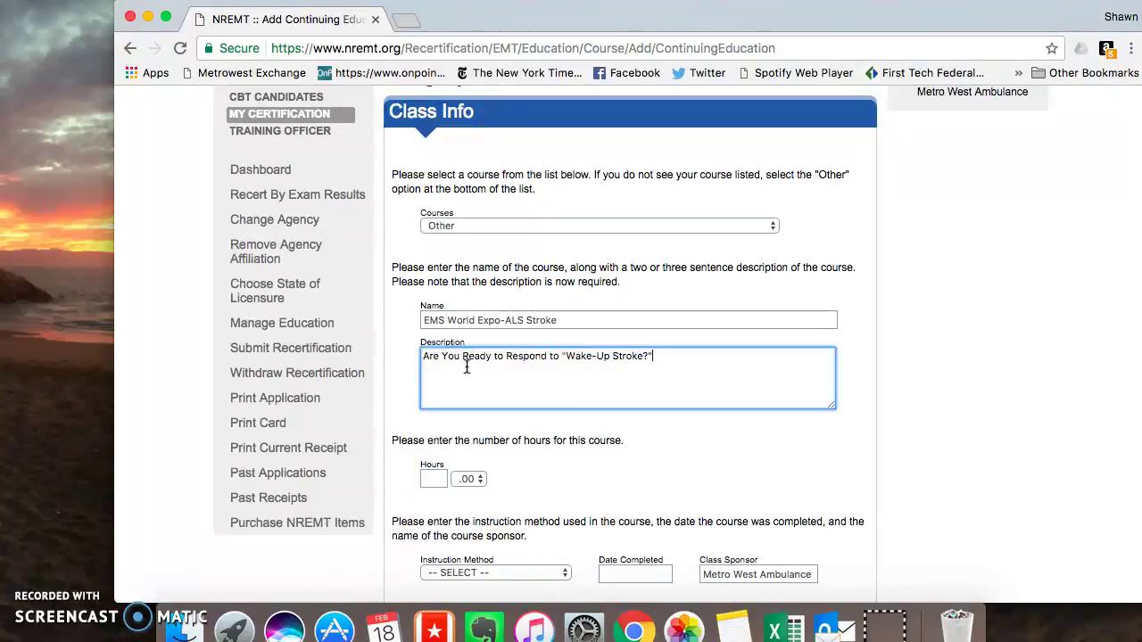
Step: Set .50 hours, Conference instruction, completion date 10/5/2016, and save the course
{"action": "left_click", "coordinate": [480, 482]}
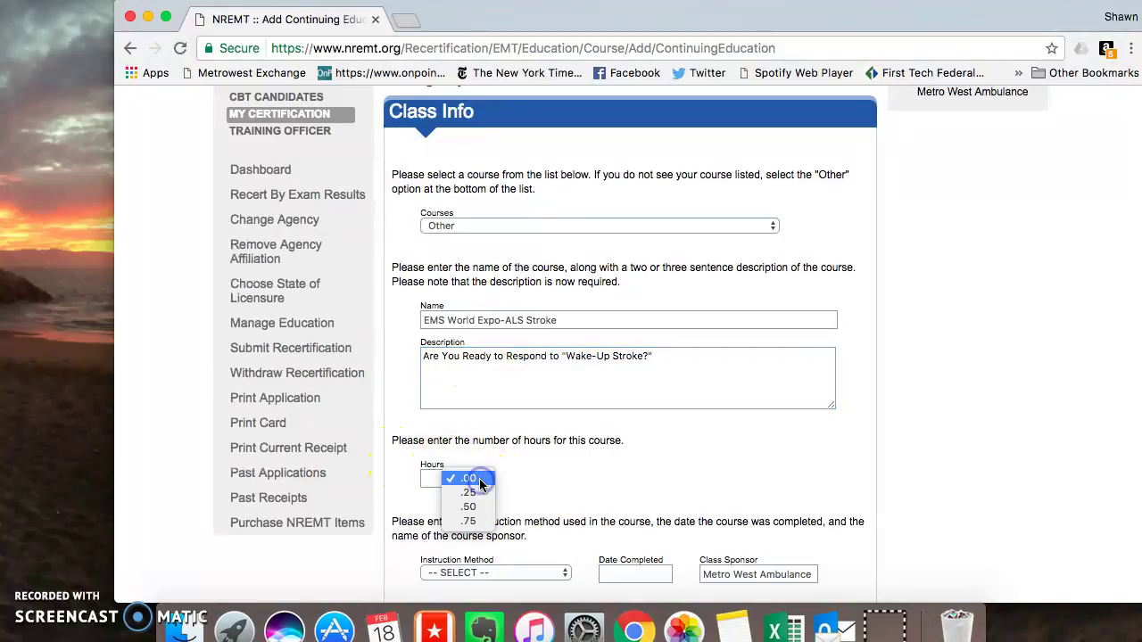
{"action": "left_click", "coordinate": [479, 506]}
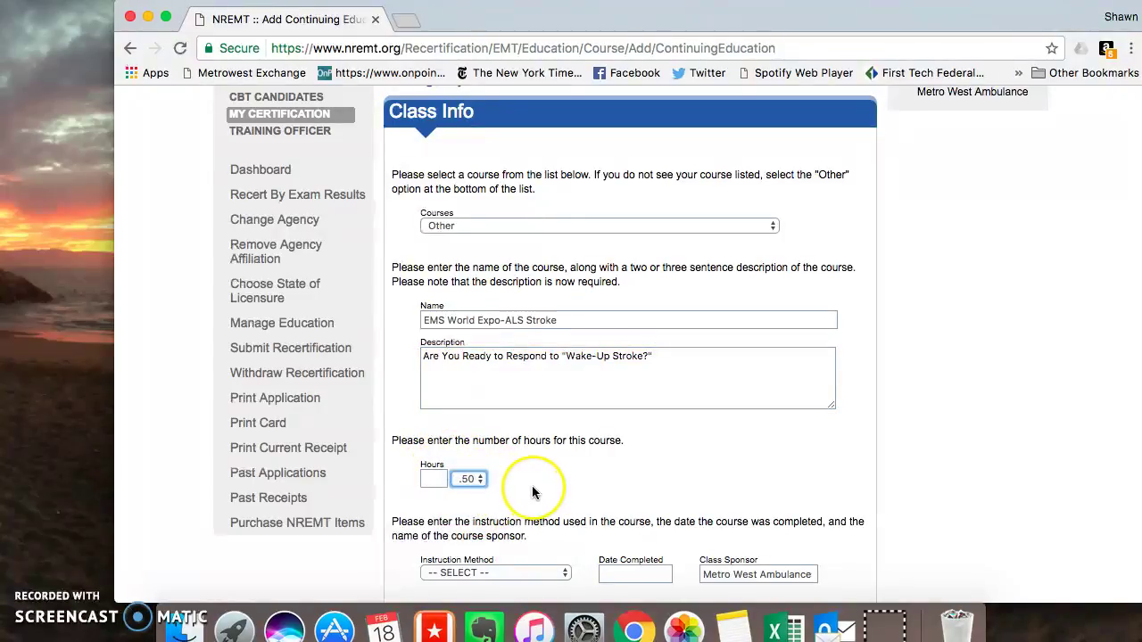
{"action": "scroll", "coordinate": [534, 496], "scroll_direction": "down", "scroll_amount": 3}
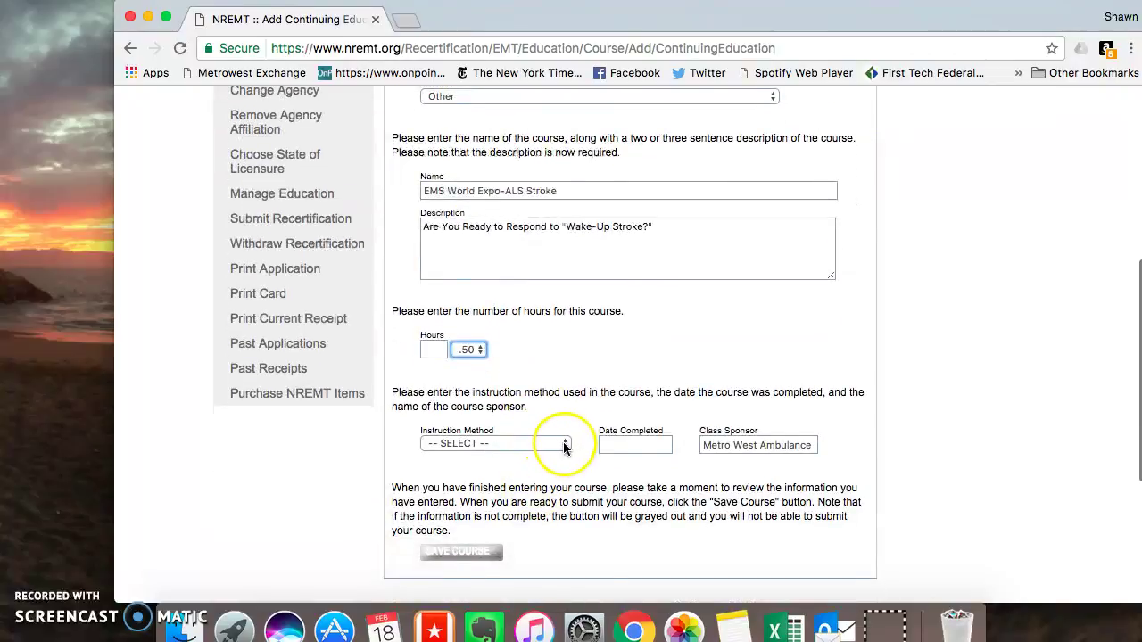
{"action": "left_click", "coordinate": [562, 445]}
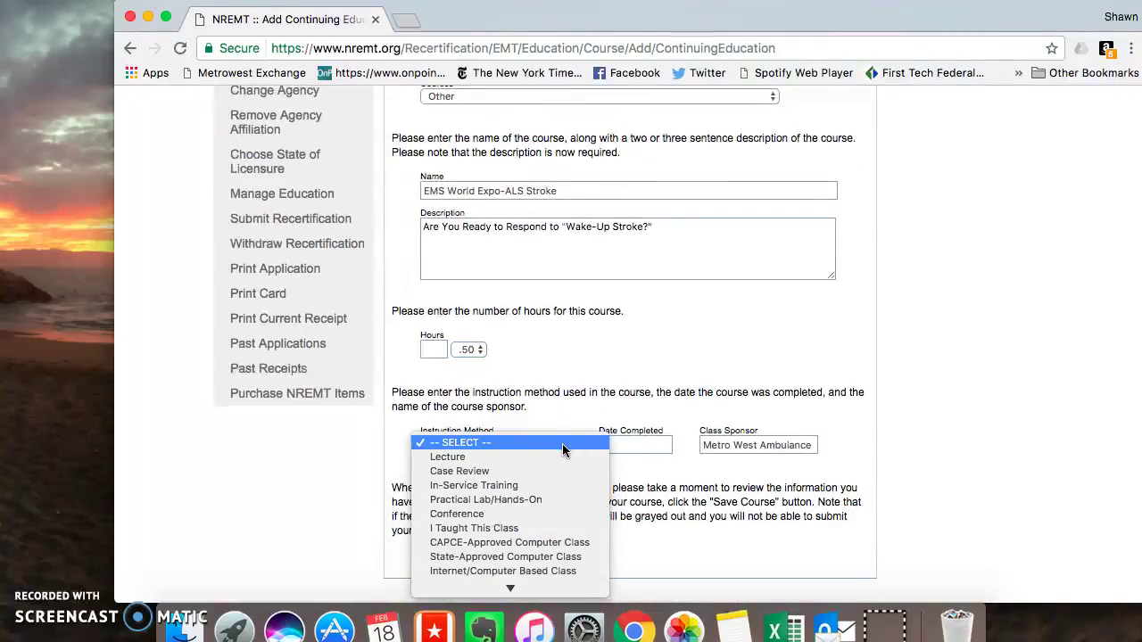
{"action": "mouse_move", "coordinate": [517, 589]}
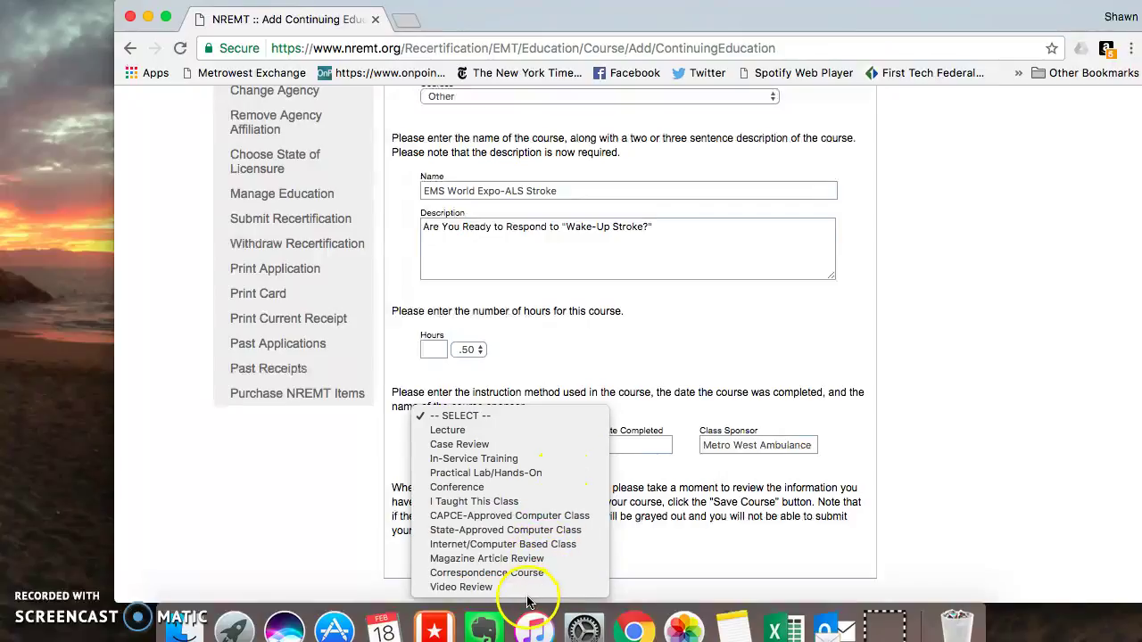
{"action": "left_click", "coordinate": [531, 487]}
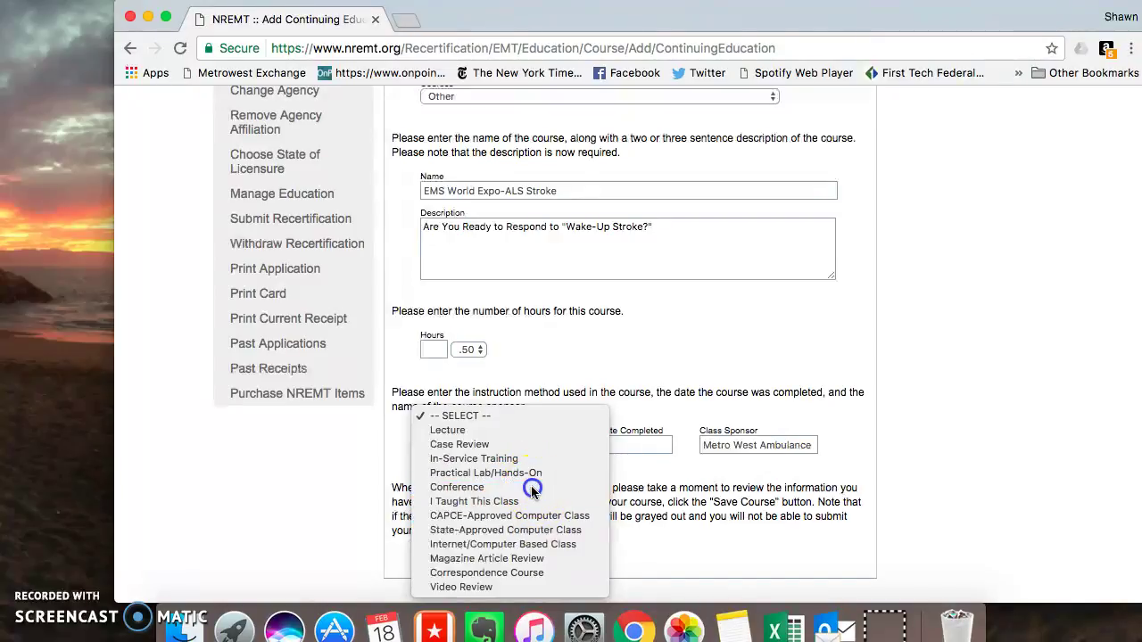
{"action": "left_click", "coordinate": [644, 447]}
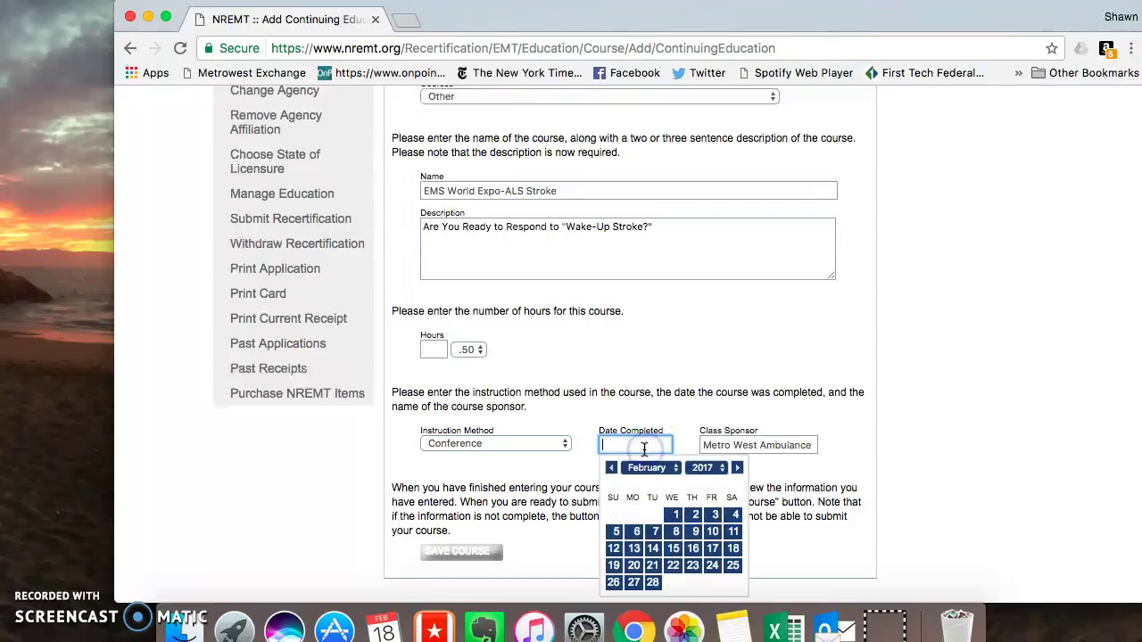
{"action": "type", "text": "10/5"}
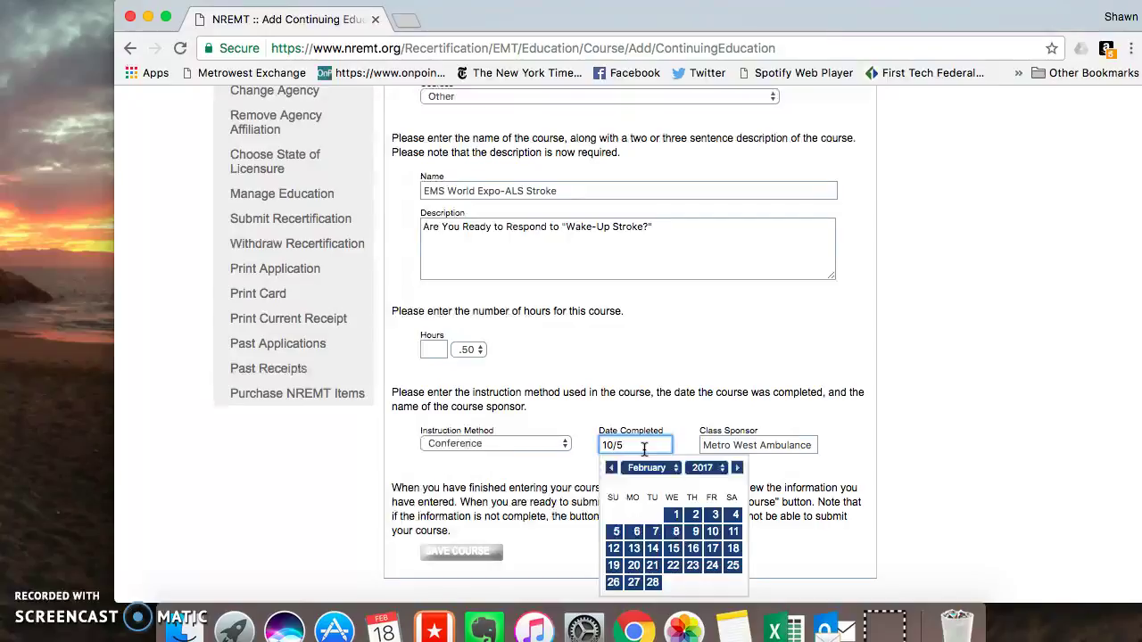
{"action": "type", "text": "/2016"}
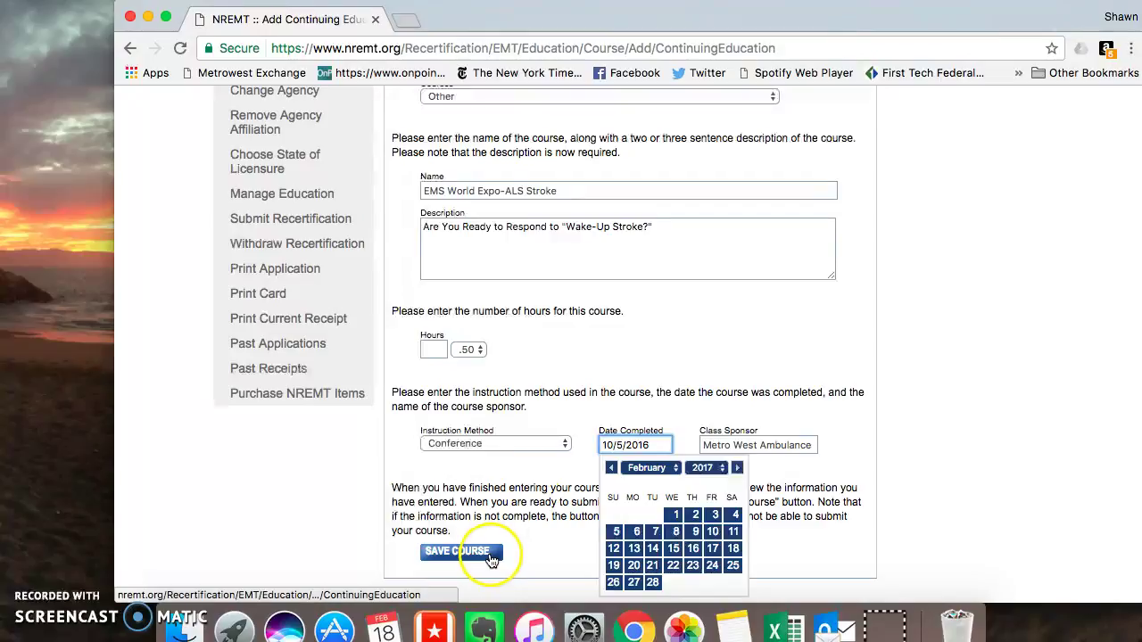
{"action": "left_click", "coordinate": [487, 554]}
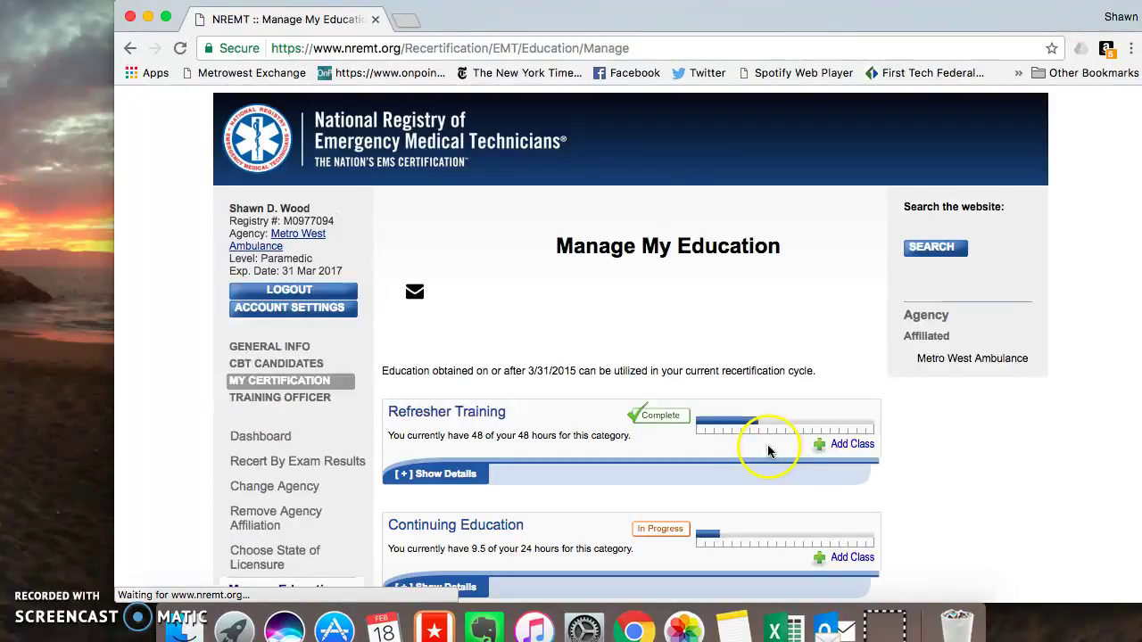
Step: Expand Continuing Education and reopen the EMS World Expo-ALS Stroke course for editing
{"action": "scroll", "coordinate": [763, 491], "scroll_direction": "down", "scroll_amount": 1}
{"action": "scroll", "coordinate": [763, 496], "scroll_direction": "down", "scroll_amount": 2}
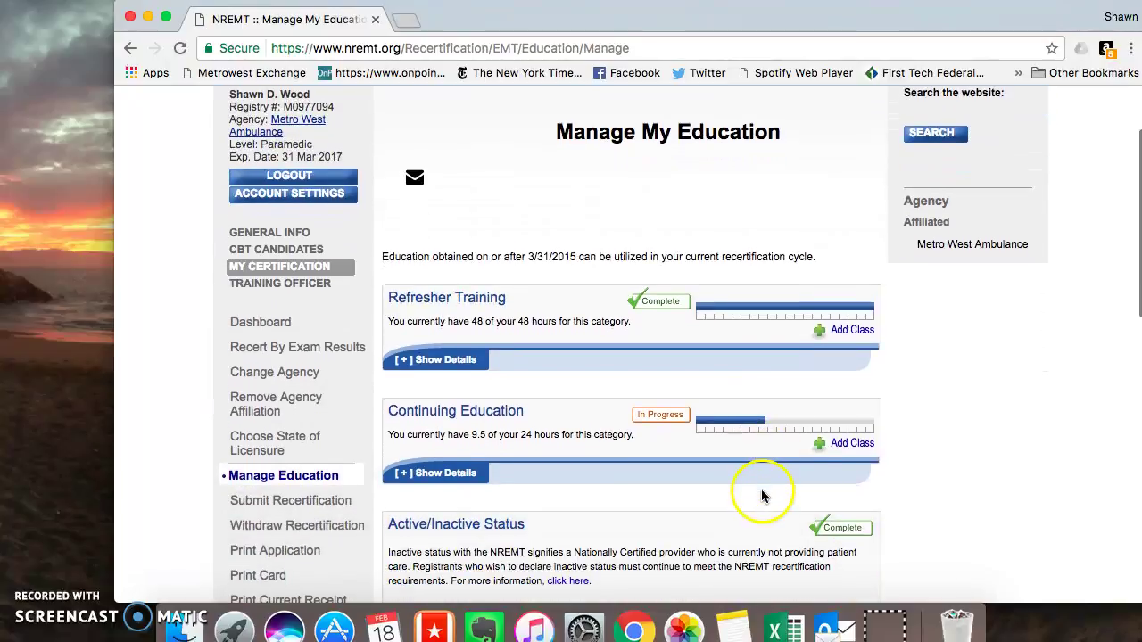
{"action": "left_click", "coordinate": [431, 474]}
{"action": "scroll", "coordinate": [445, 420], "scroll_direction": "down", "scroll_amount": 7}
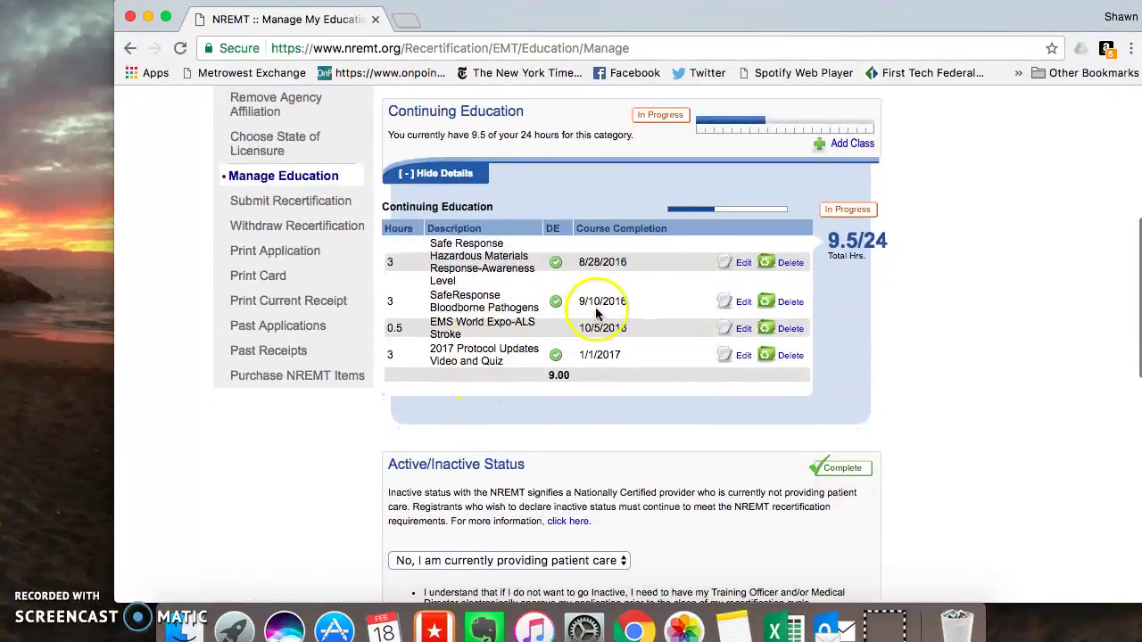
{"action": "left_click", "coordinate": [743, 330]}
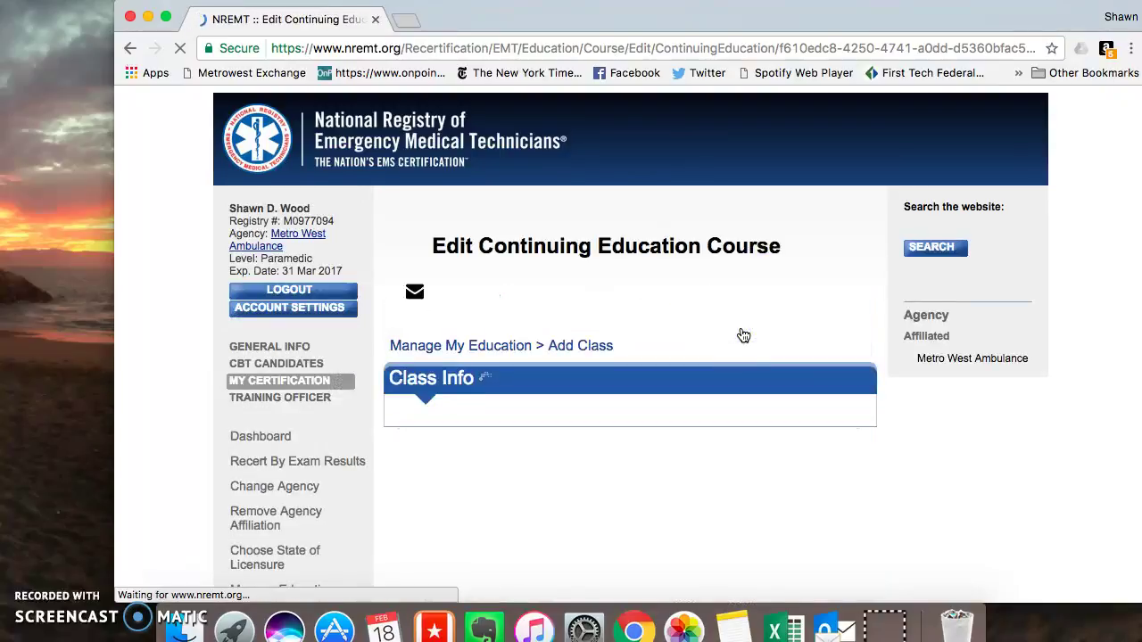
Step: Replace the ALS Stroke course's sponsor Metro West Ambulance with 'EMS World EXPO' and save the course
{"action": "scroll", "coordinate": [660, 491], "scroll_direction": "down", "scroll_amount": 10}
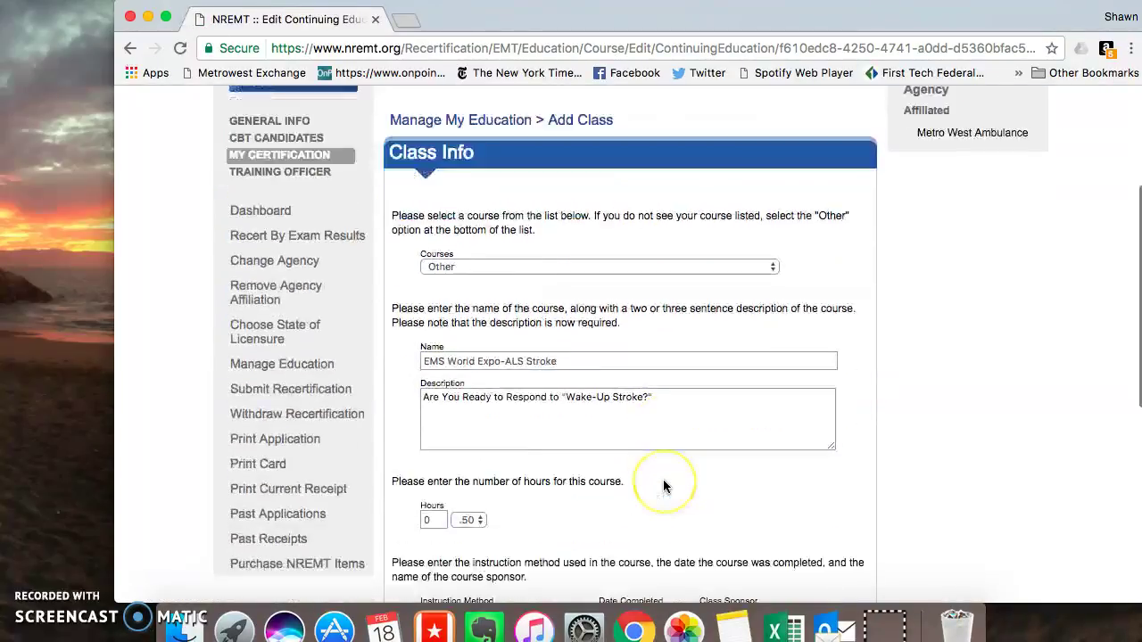
{"action": "left_click", "coordinate": [772, 401]}
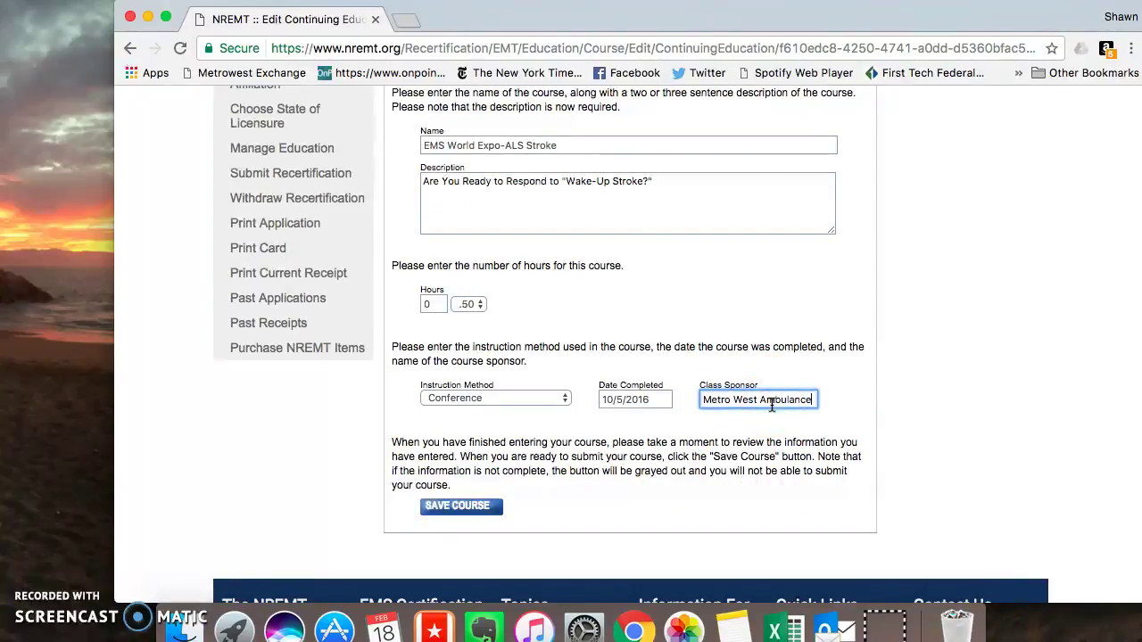
{"action": "key", "text": "BackSpace"}
{"action": "key", "text": "BackSpace"}
{"action": "key", "text": "BackSpace"}
{"action": "key", "text": "BackSpace"}
{"action": "key", "text": "BackSpace"}
{"action": "key", "text": "BackSpace"}
{"action": "key", "text": "BackSpace"}
{"action": "key", "text": "BackSpace"}
{"action": "key", "text": "BackSpace"}
{"action": "key", "text": "BackSpace"}
{"action": "key", "text": "BackSpace"}
{"action": "key", "text": "BackSpace"}
{"action": "key", "text": "BackSpace"}
{"action": "key", "text": "BackSpace"}
{"action": "key", "text": "BackSpace"}
{"action": "key", "text": "BackSpace"}
{"action": "key", "text": "BackSpace"}
{"action": "key", "text": "BackSpace"}
{"action": "key", "text": "BackSpace"}
{"action": "key", "text": "BackSpace"}
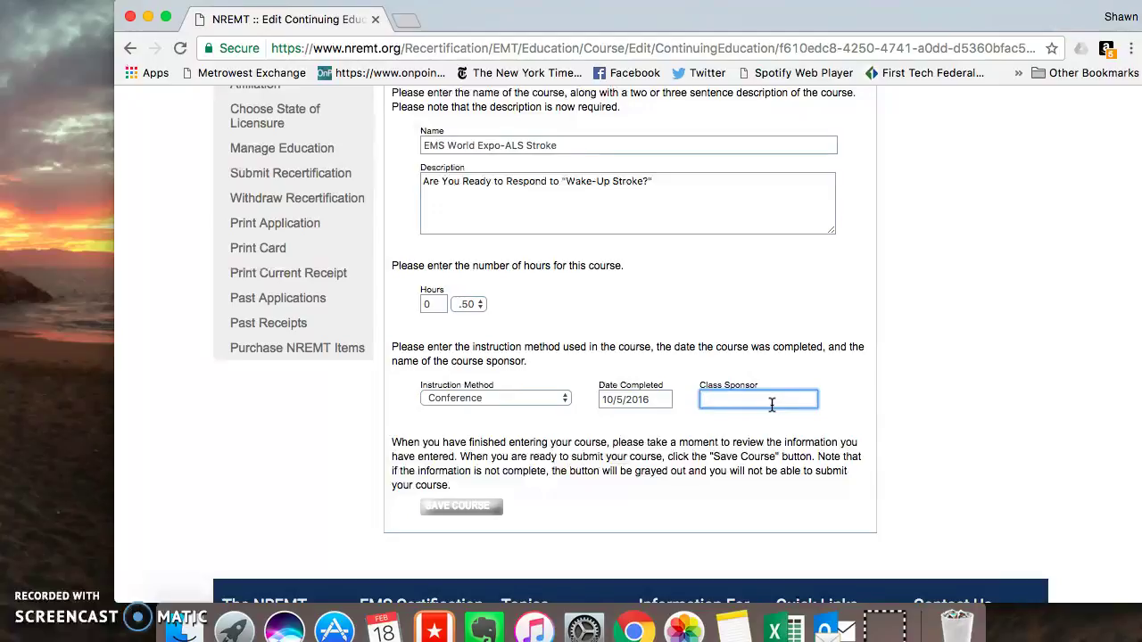
{"action": "type", "text": "EMs"}
{"action": "type", "text": "S"}
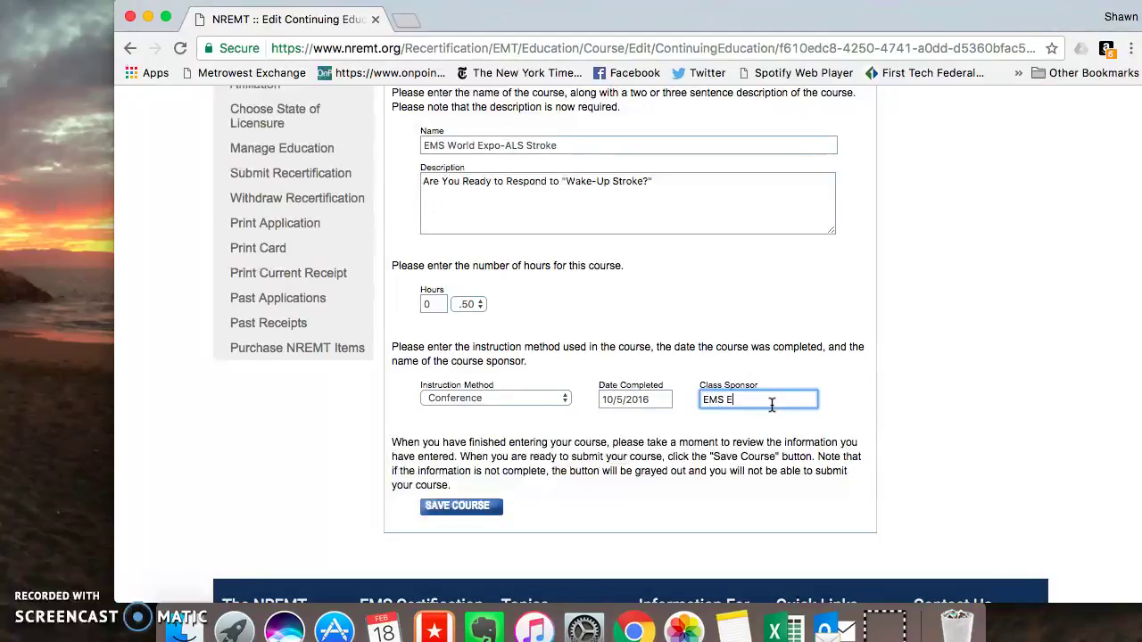
{"action": "type", "text": " World ExPO"}
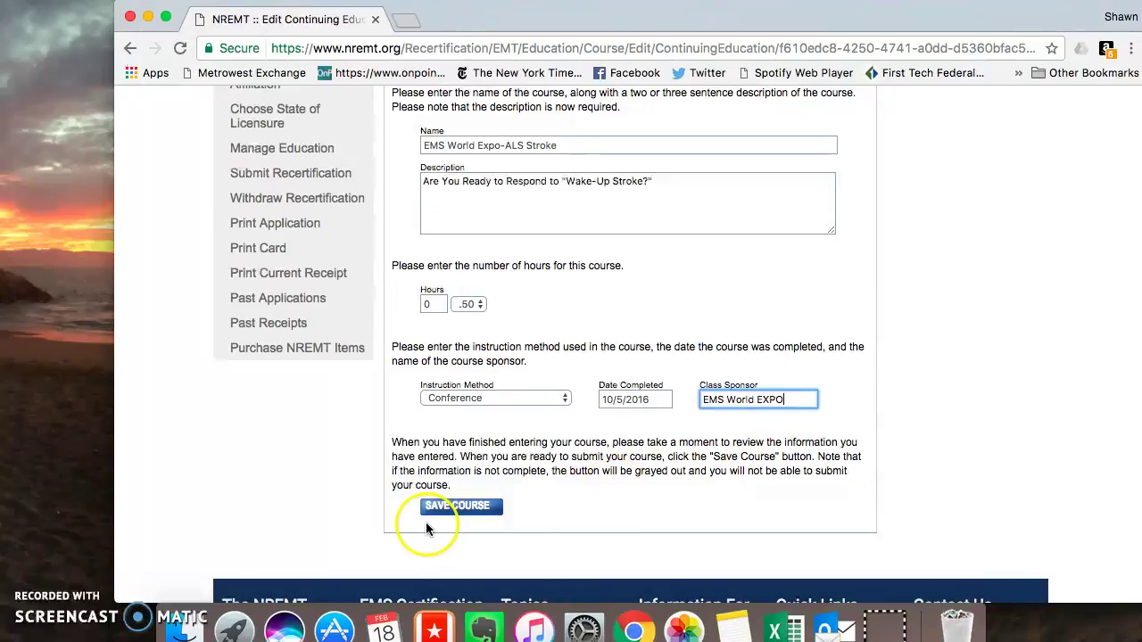
{"action": "left_click", "coordinate": [480, 506]}
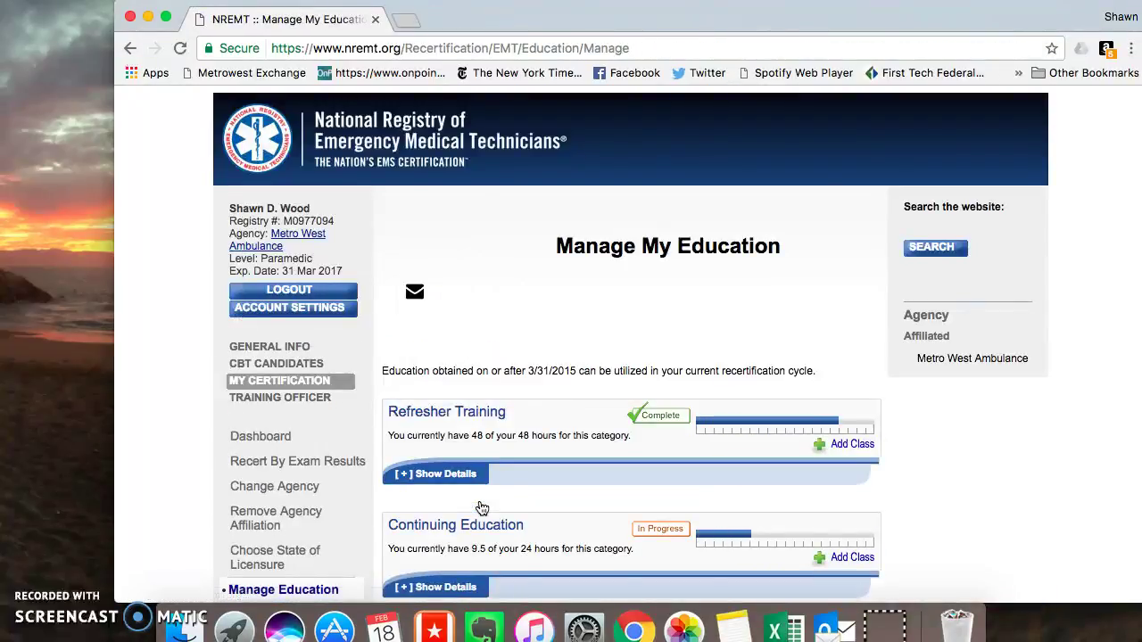
{"action": "scroll", "coordinate": [480, 506], "scroll_direction": "down", "scroll_amount": 1}
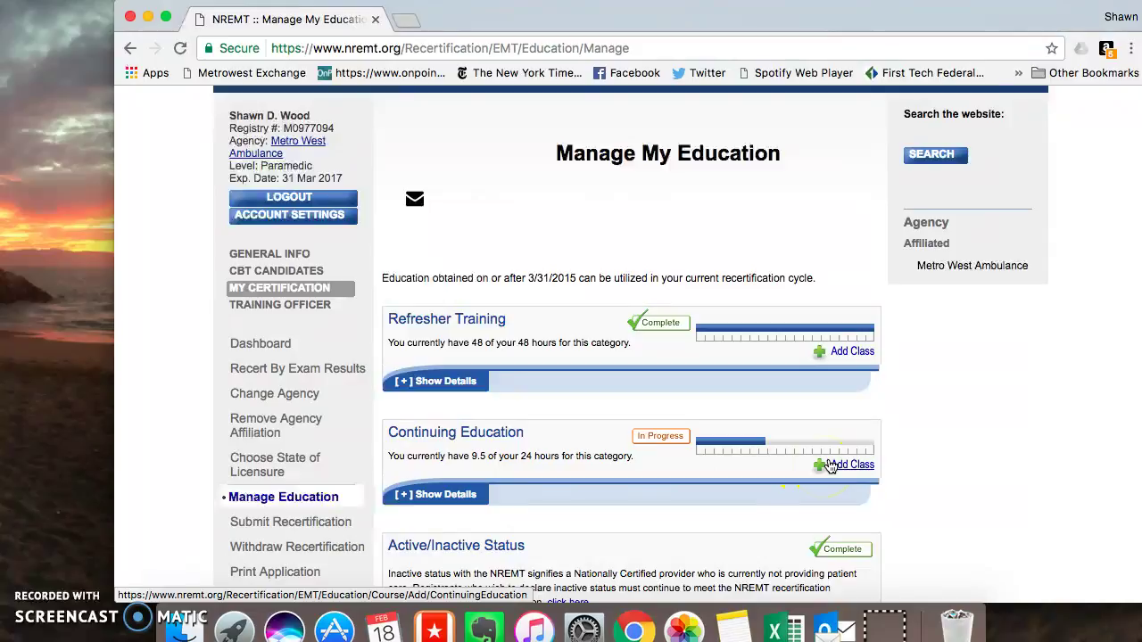
{"action": "left_click", "coordinate": [835, 465]}
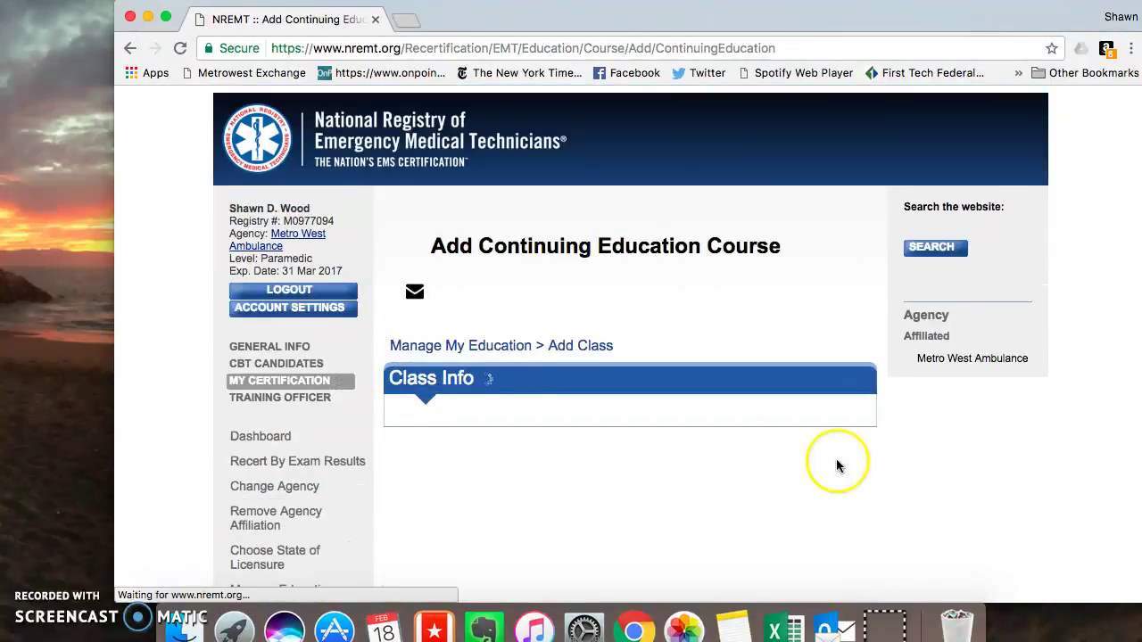
Step: Name the new continuing education course 'EMS World Expo- VAD'
{"action": "scroll", "coordinate": [581, 491], "scroll_direction": "down", "scroll_amount": 3}
{"action": "left_click", "coordinate": [528, 450]}
{"action": "type", "text": "EMS World Expo"}
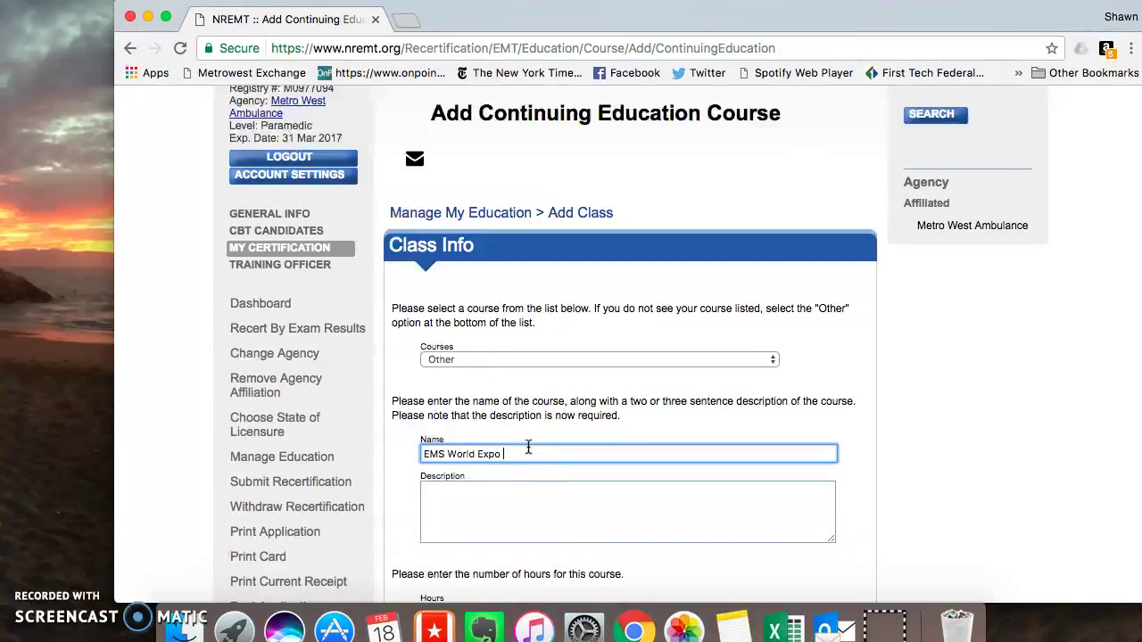
{"action": "type", "text": "- LV"}
{"action": "type", "text": "A"}
{"action": "key", "text": "BackSpace"}
{"action": "key", "text": "BackSpace"}
{"action": "key", "text": "BackSpace"}
{"action": "type", "text": "VAD"}
Step: Describe the course as 'Medical Emergencies in Patients with Ventricular Assist Devices'
{"action": "left_click", "coordinate": [521, 492]}
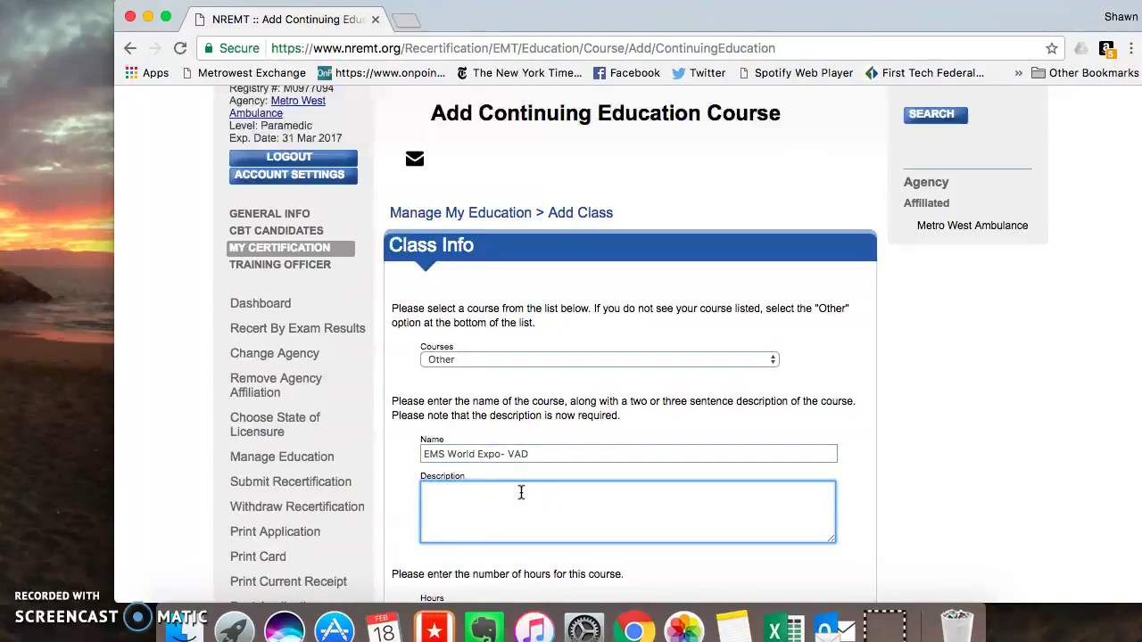
{"action": "type", "text": "Medical Emergencies in pa"}
{"action": "key", "text": "BackSpace"}
{"action": "key", "text": "BackSpace"}
{"action": "type", "text": "Patients"}
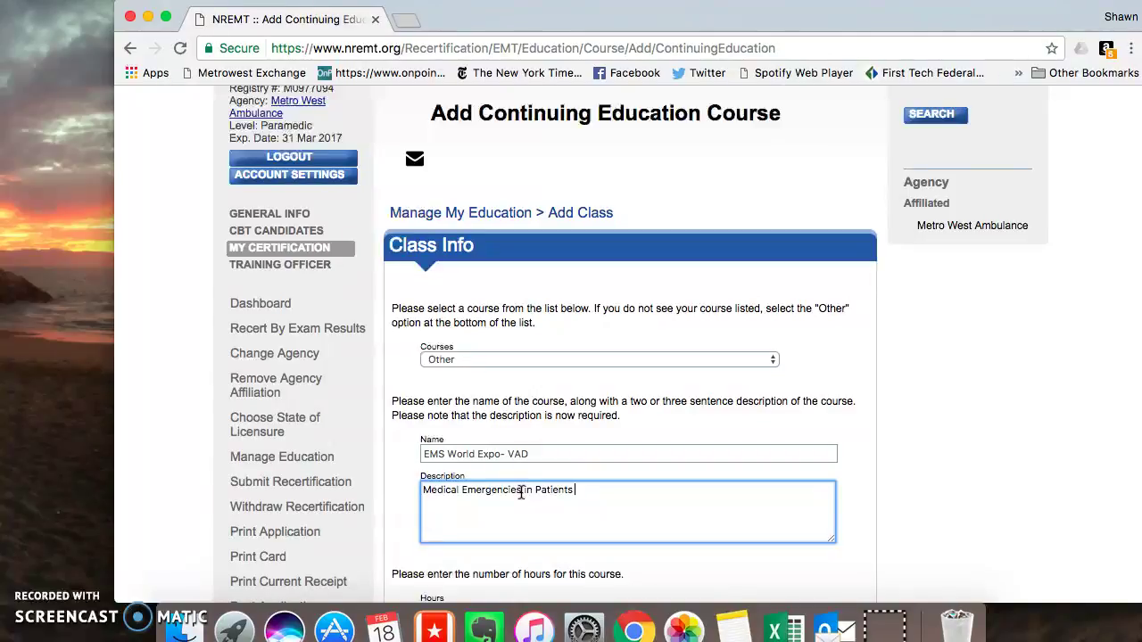
{"action": "type", "text": " with Ventricular Assis"}
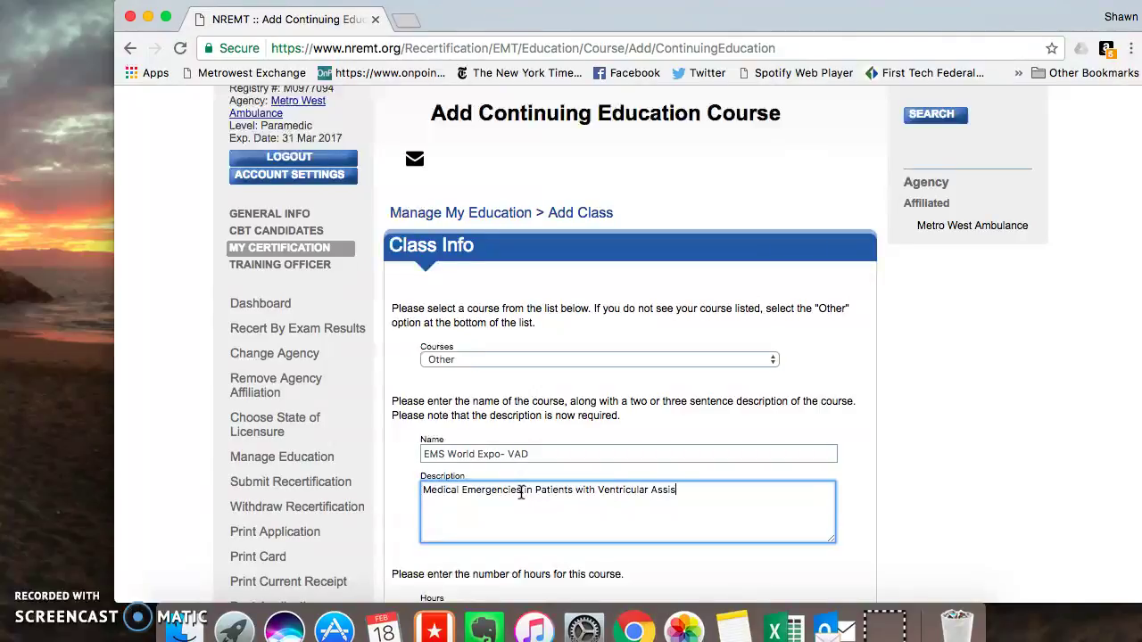
{"action": "type", "text": "t Devices"}
{"action": "scroll", "coordinate": [521, 493], "scroll_direction": "down", "scroll_amount": 2}
Step: Set the VAD course length to 1.25 hours with Lecture as the instruction method
{"action": "left_click", "coordinate": [439, 442]}
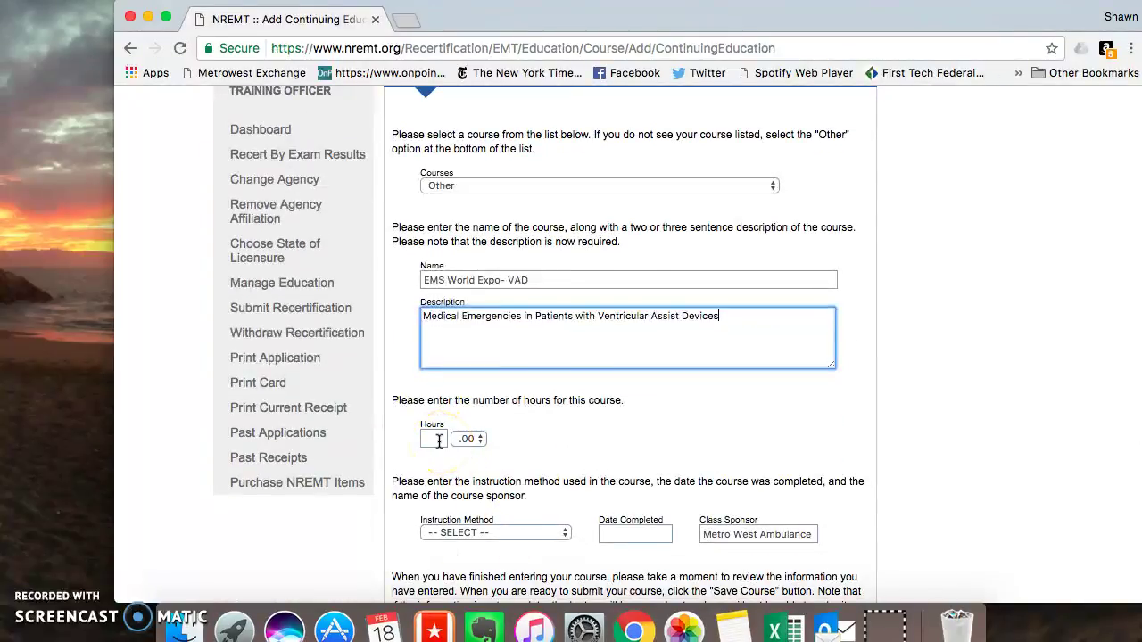
{"action": "left_click", "coordinate": [439, 442]}
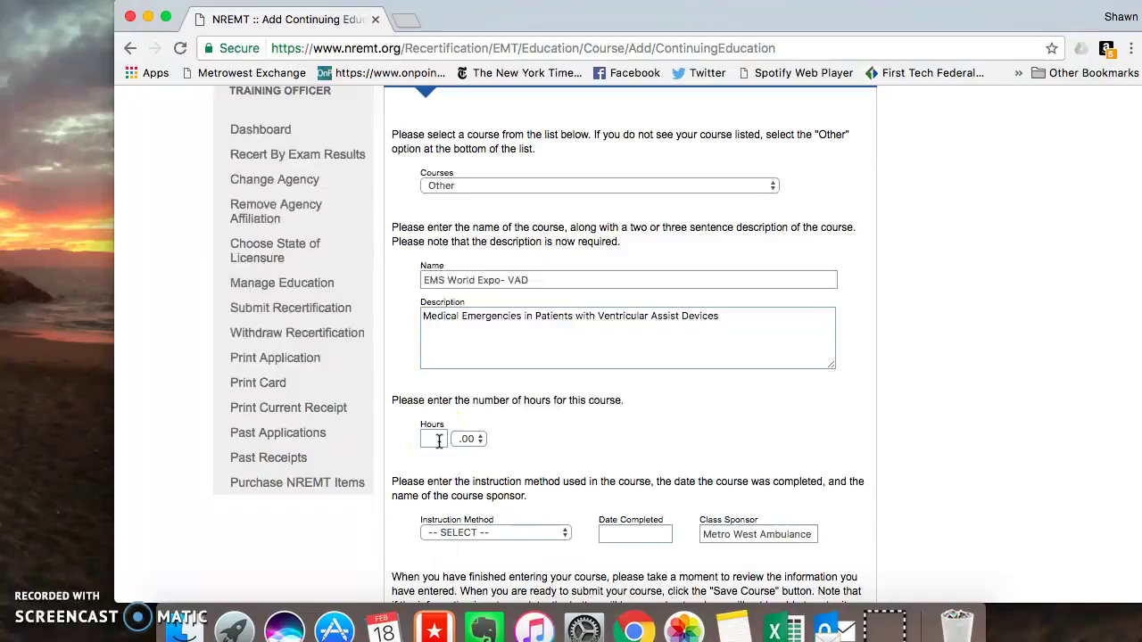
{"action": "left_click", "coordinate": [438, 439]}
{"action": "type", "text": "1"}
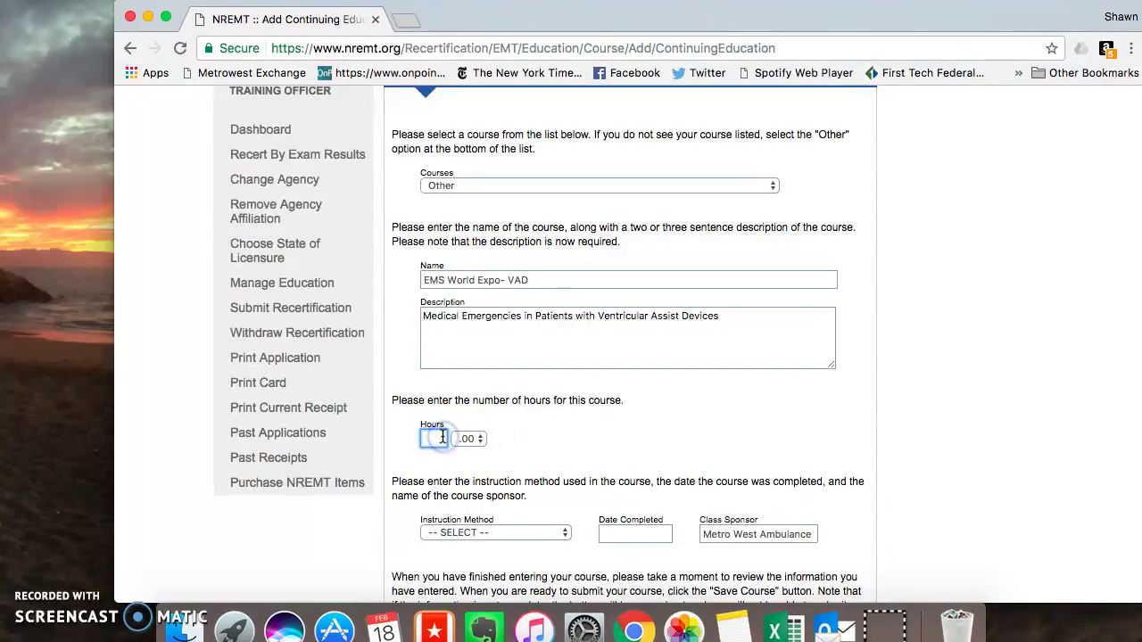
{"action": "left_click", "coordinate": [470, 439]}
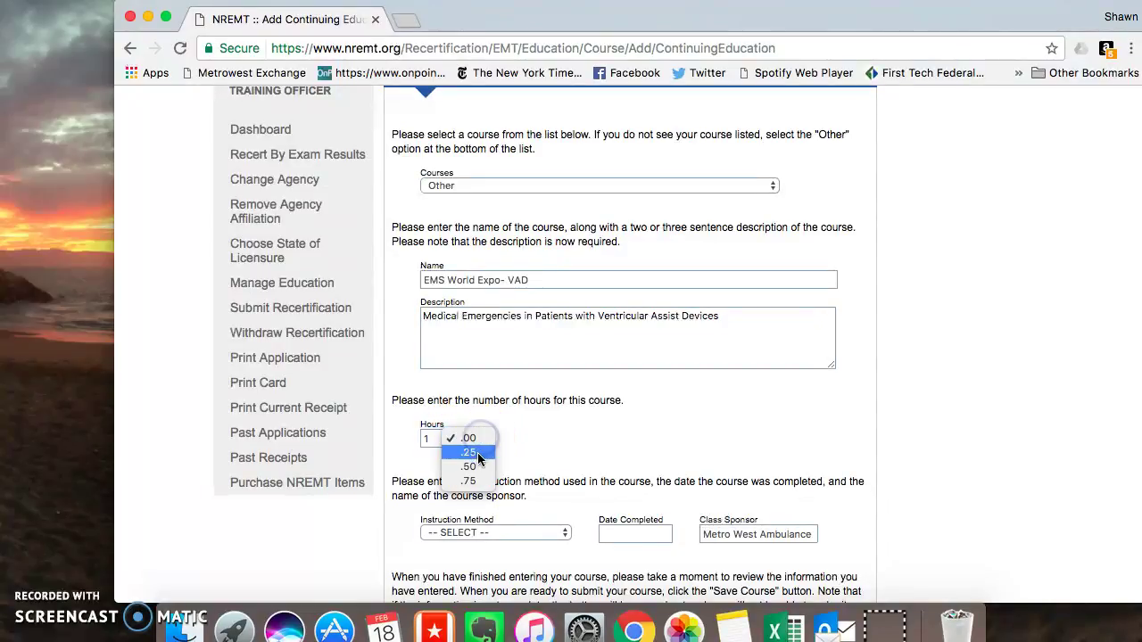
{"action": "left_click", "coordinate": [478, 459]}
{"action": "left_click", "coordinate": [532, 535]}
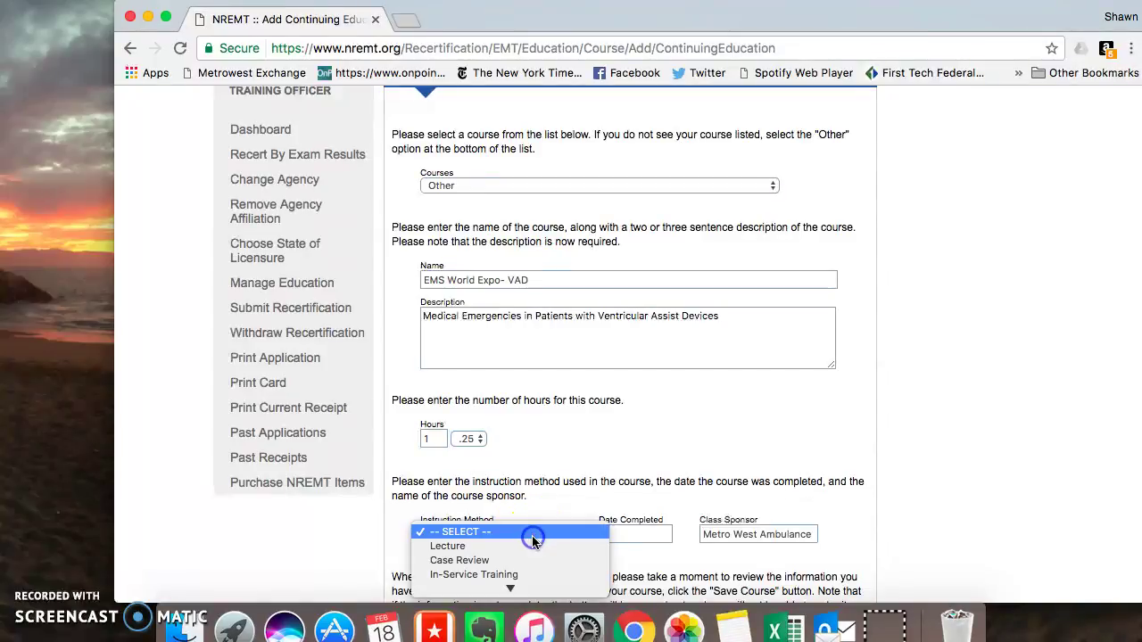
{"action": "left_click", "coordinate": [471, 546]}
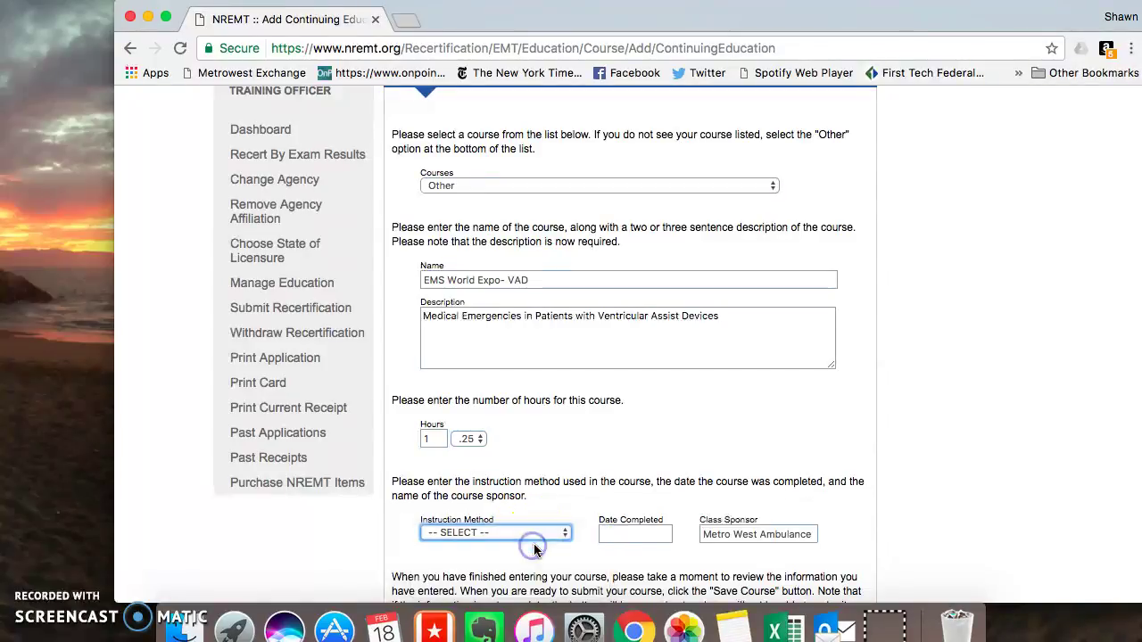
Step: Set completion date 10/5/2016 and sponsor 'EMS World Expo', then save the VAD course
{"action": "left_click", "coordinate": [625, 534]}
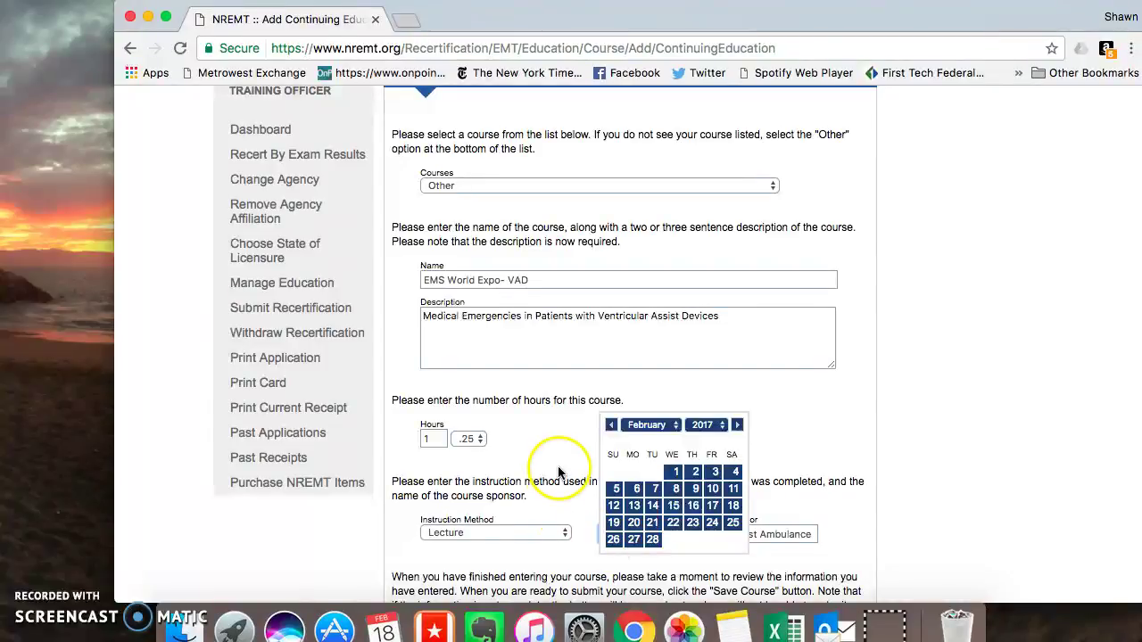
{"action": "left_click", "coordinate": [487, 466]}
{"action": "left_click", "coordinate": [731, 532]}
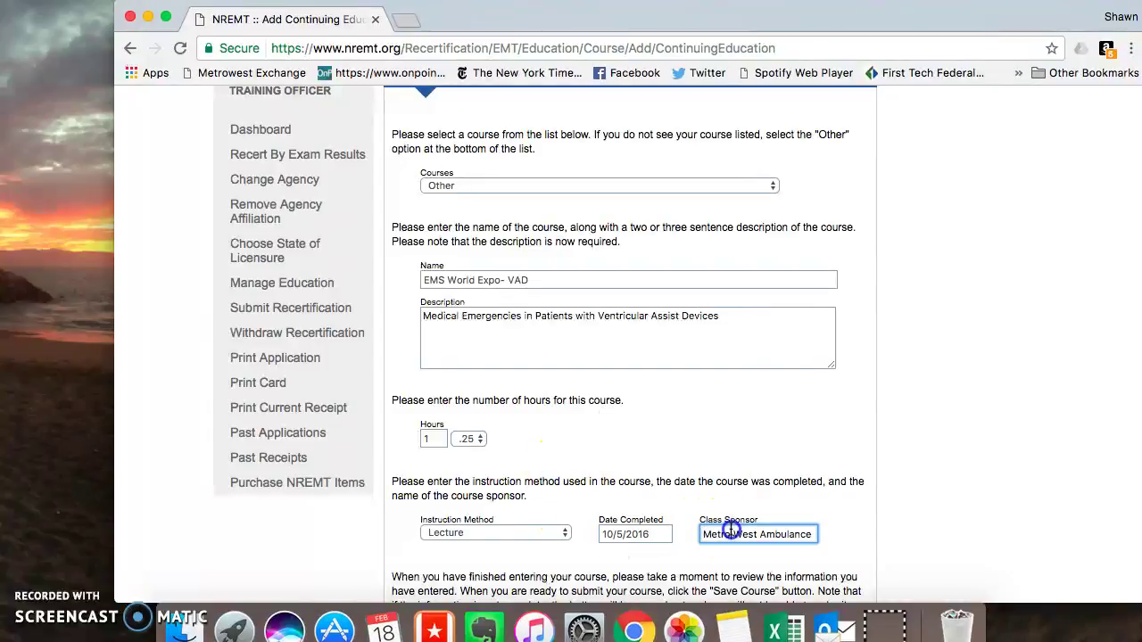
{"action": "triple_click", "coordinate": [731, 532]}
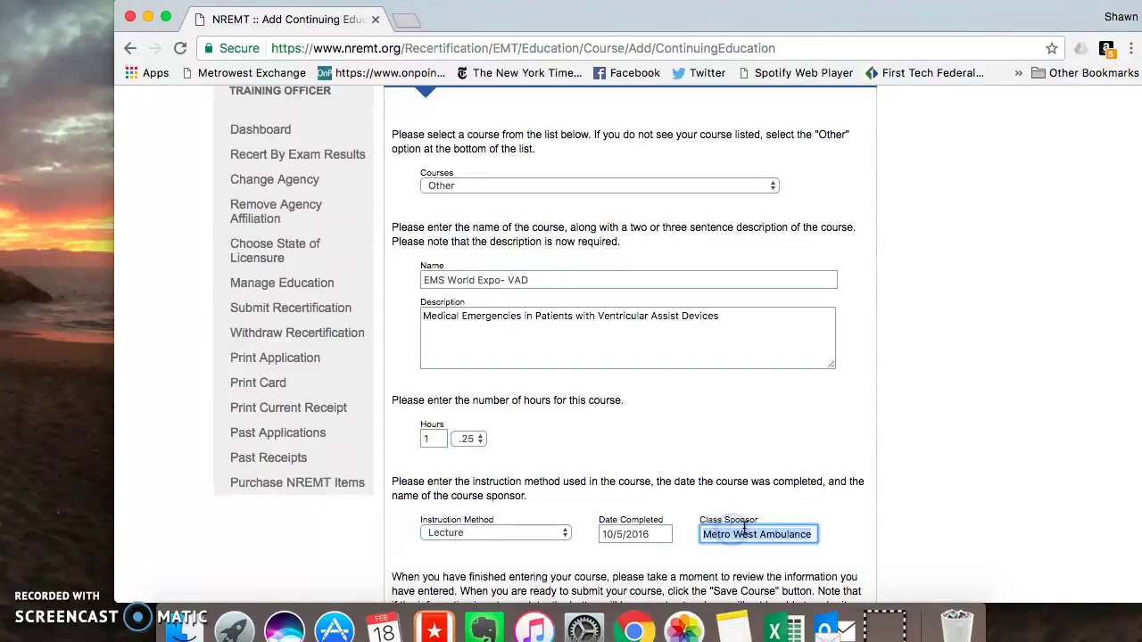
{"action": "type", "text": "EMS World Expo"}
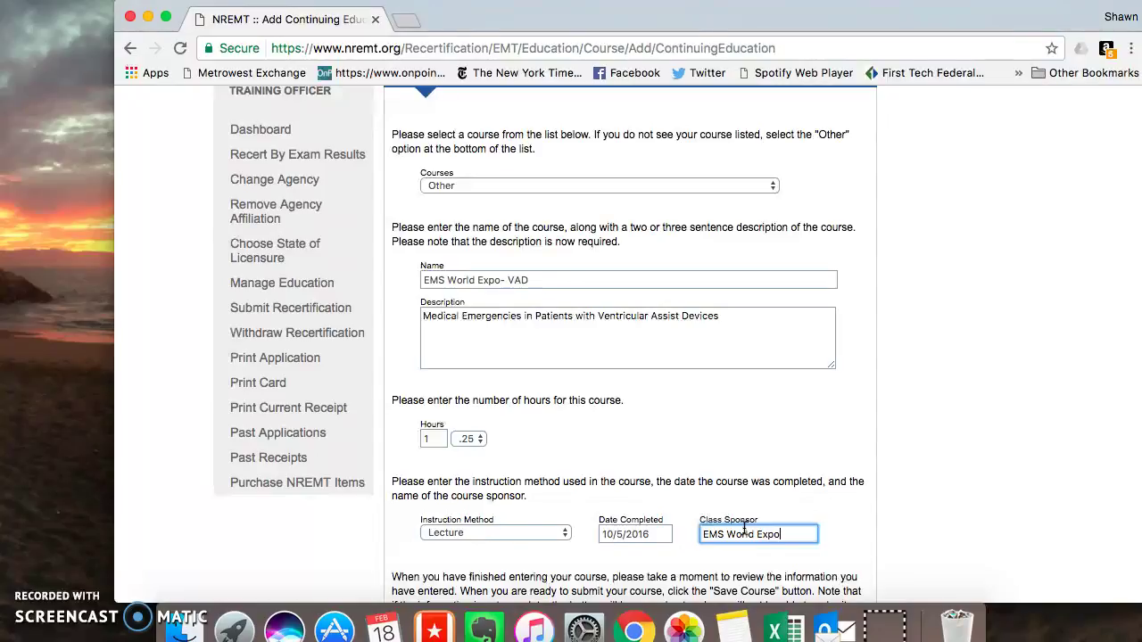
{"action": "scroll", "coordinate": [745, 528], "scroll_direction": "down", "scroll_amount": 5}
{"action": "left_click", "coordinate": [482, 382]}
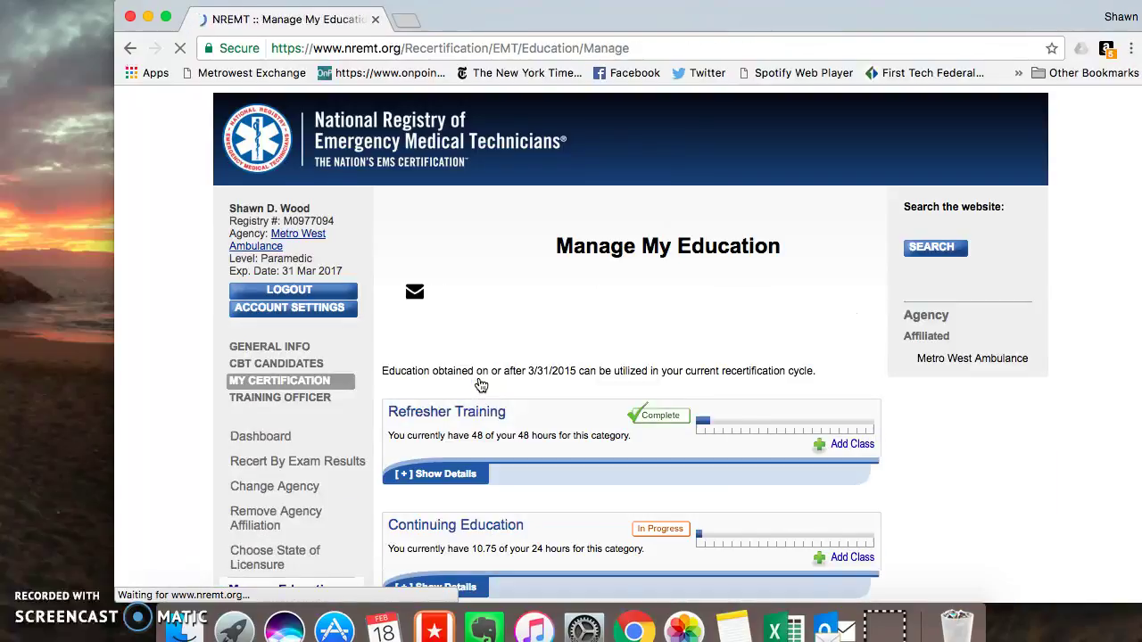
Step: Expand the Continuing Education list showing the 1.25-hour VAD course at 10.75/24, then choose Add Class
{"action": "scroll", "coordinate": [481, 385], "scroll_direction": "down", "scroll_amount": 3}
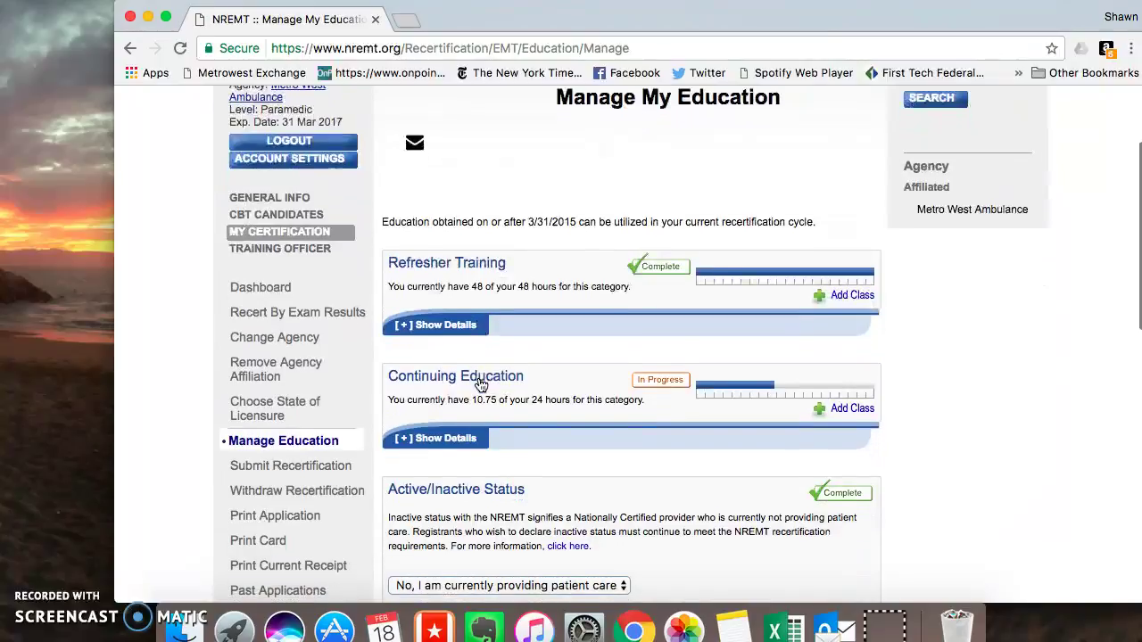
{"action": "left_click", "coordinate": [473, 438]}
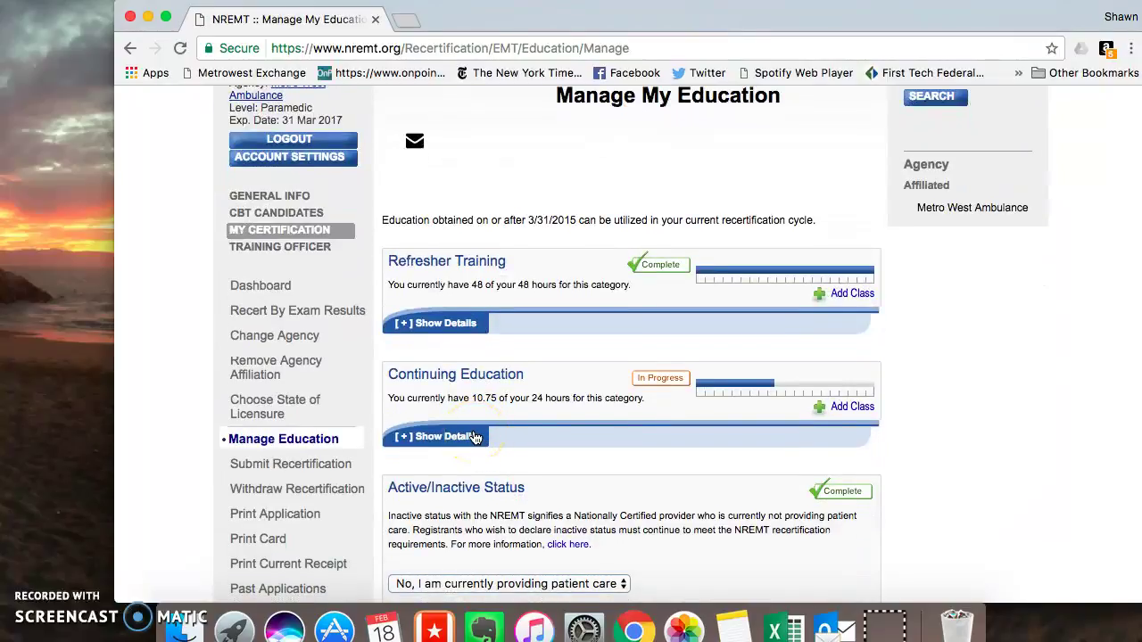
{"action": "left_click", "coordinate": [473, 437]}
{"action": "left_click", "coordinate": [699, 439]}
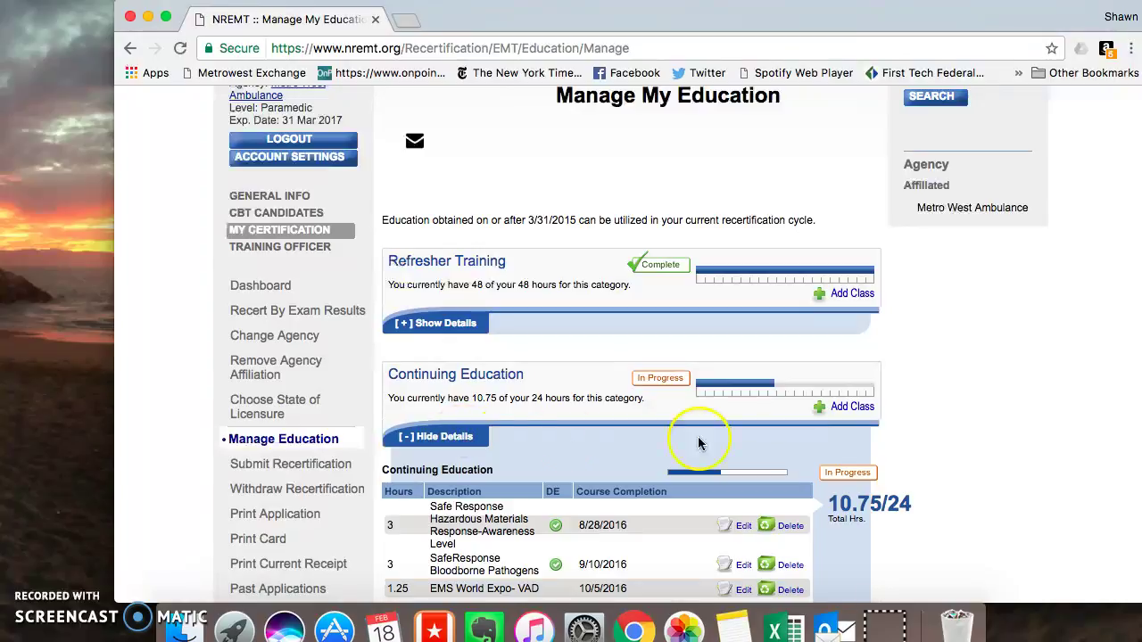
{"action": "left_click", "coordinate": [846, 409]}
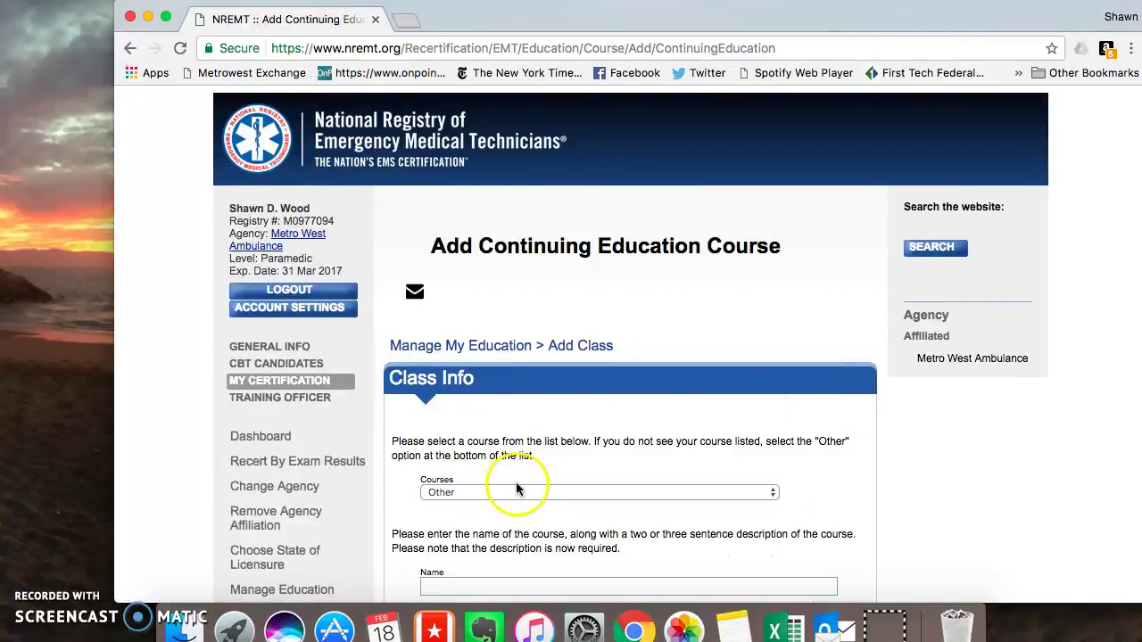
Step: Name the course 'EMS World EXPO-Compassion, Commitment and a Clinical Clue'
{"action": "scroll", "coordinate": [516, 489], "scroll_direction": "down", "scroll_amount": 3}
{"action": "left_click", "coordinate": [463, 437]}
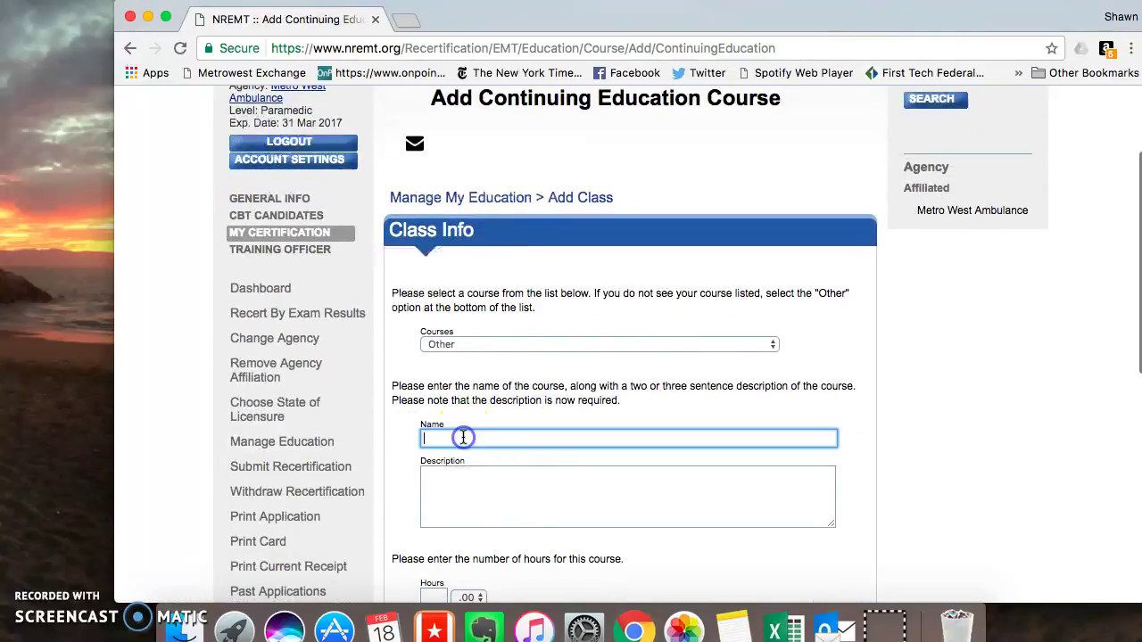
{"action": "type", "text": "EMS Wo"}
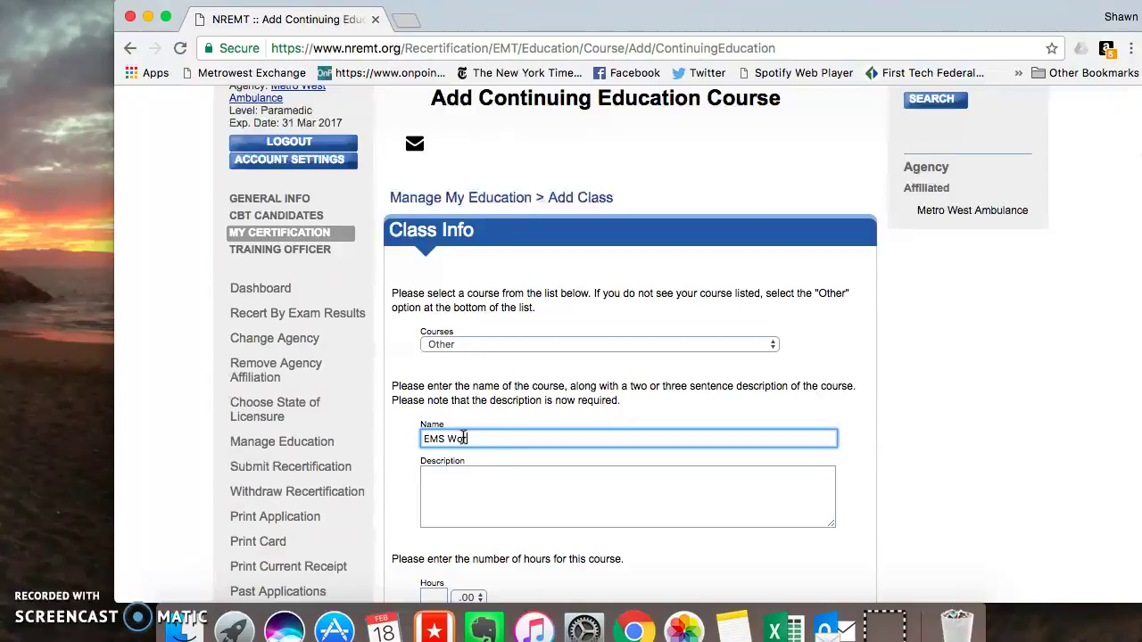
{"action": "type", "text": "rld EXPO-"}
{"action": "type", "text": "mpassion"}
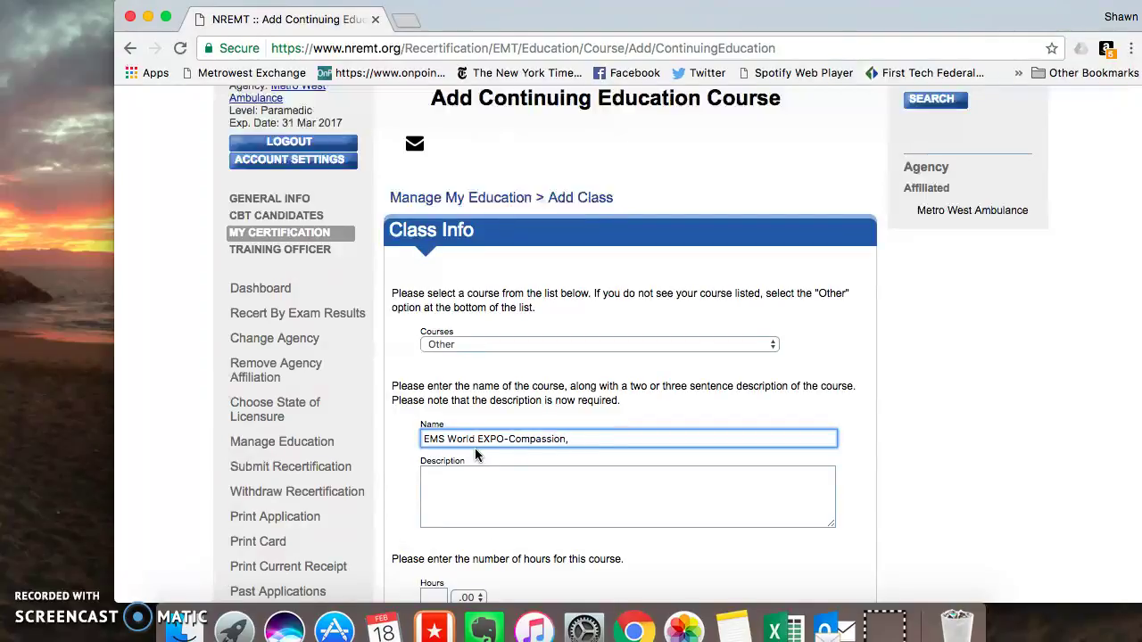
{"action": "type", "text": ", Committment and a"}
{"action": "key", "text": "BackSpace"}
{"action": "key", "text": "BackSpace"}
{"action": "key", "text": "BackSpace"}
{"action": "key", "text": "BackSpace"}
{"action": "key", "text": "BackSpace"}
{"action": "key", "text": "BackSpace"}
{"action": "key", "text": "BackSpace"}
{"action": "key", "text": "BackSpace"}
{"action": "key", "text": "BackSpace"}
{"action": "key", "text": "BackSpace"}
{"action": "key", "text": "BackSpace"}
{"action": "key", "text": "BackSpace"}
{"action": "type", "text": "mmitment and a Clinical Clu"}
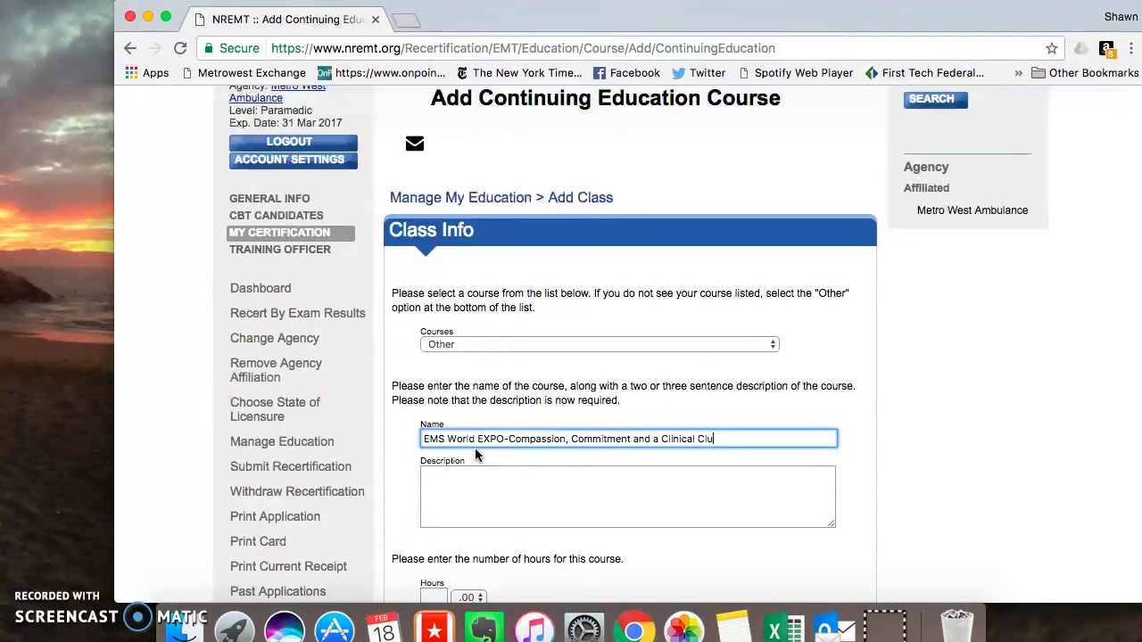
{"action": "type", "text": "e"}
Step: Describe it as 'Compassion, Commitment and a Clinical Clue: The Three C's of a Successful EMS Provider'
{"action": "left_click", "coordinate": [440, 475]}
{"action": "type", "text": "Compassion, Co"}
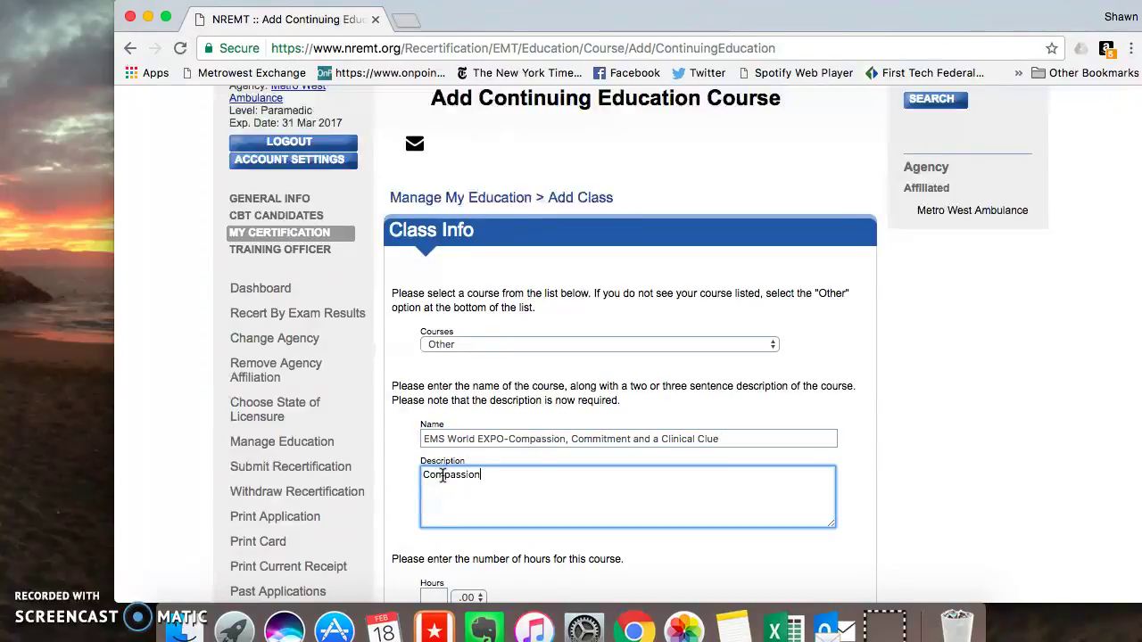
{"action": "type", "text": "mmitment and a Clinical Clue"}
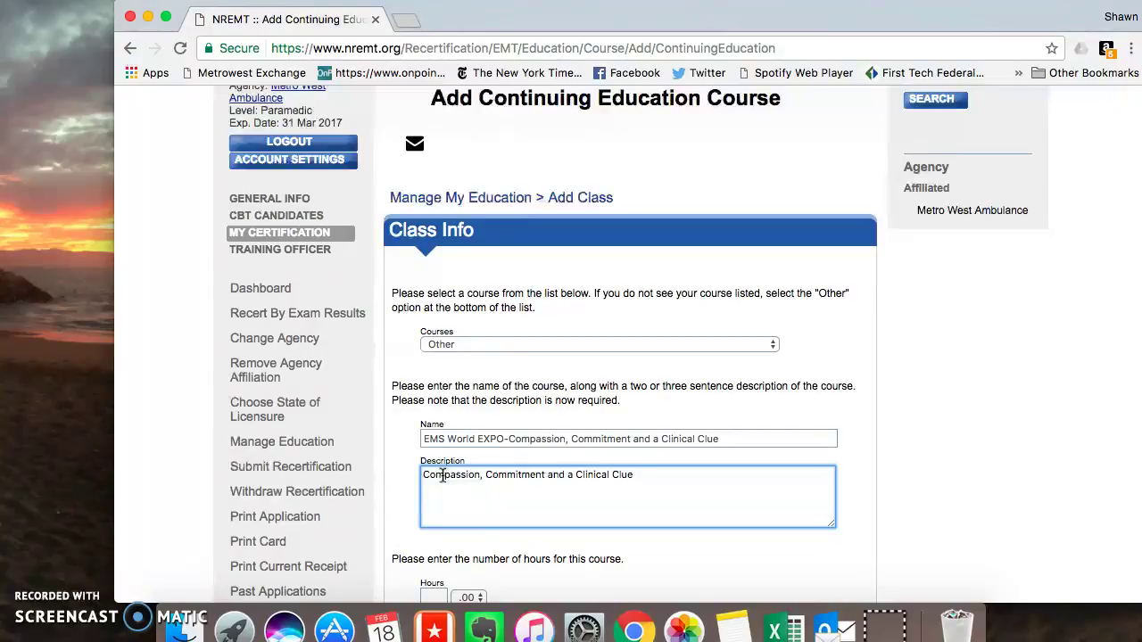
{"action": "type", "text": ": The thre"}
{"action": "key", "text": "BackSpace"}
{"action": "key", "text": "BackSpace"}
{"action": "key", "text": "BackSpace"}
{"action": "key", "text": "BackSpace"}
{"action": "key", "text": "BackSpace"}
{"action": "type", "text": "The Three C's of a Successful EMS P"}
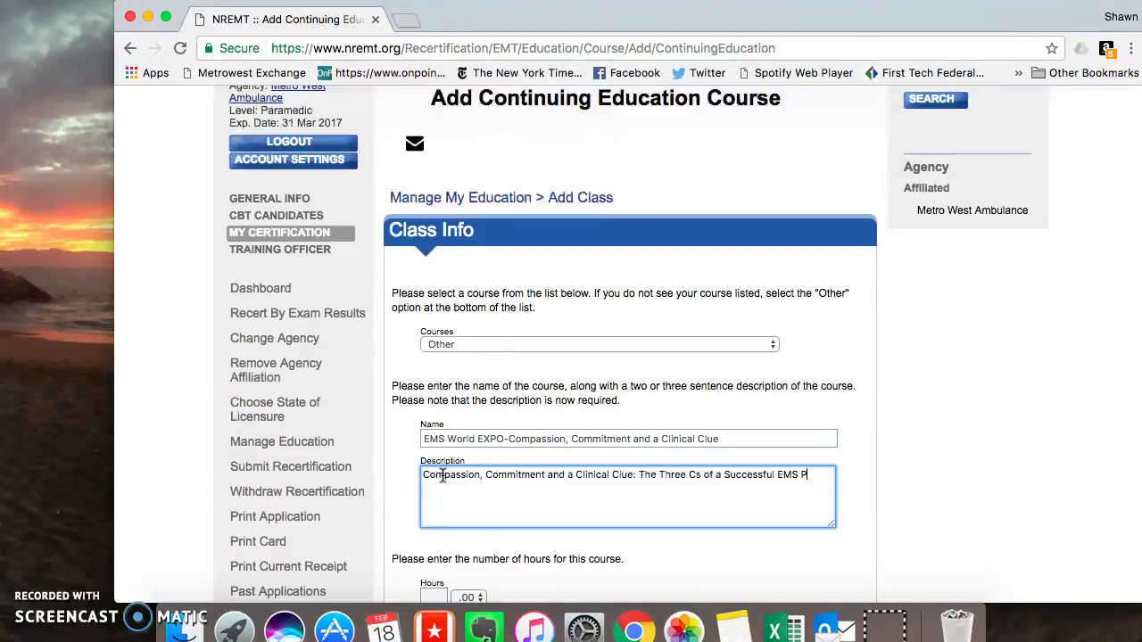
{"action": "type", "text": "rovider"}
Step: Enter 1 hour, Lecture instruction method, and completion date 10/6/2016 for the Compassion course
{"action": "scroll", "coordinate": [443, 475], "scroll_direction": "down", "scroll_amount": 3}
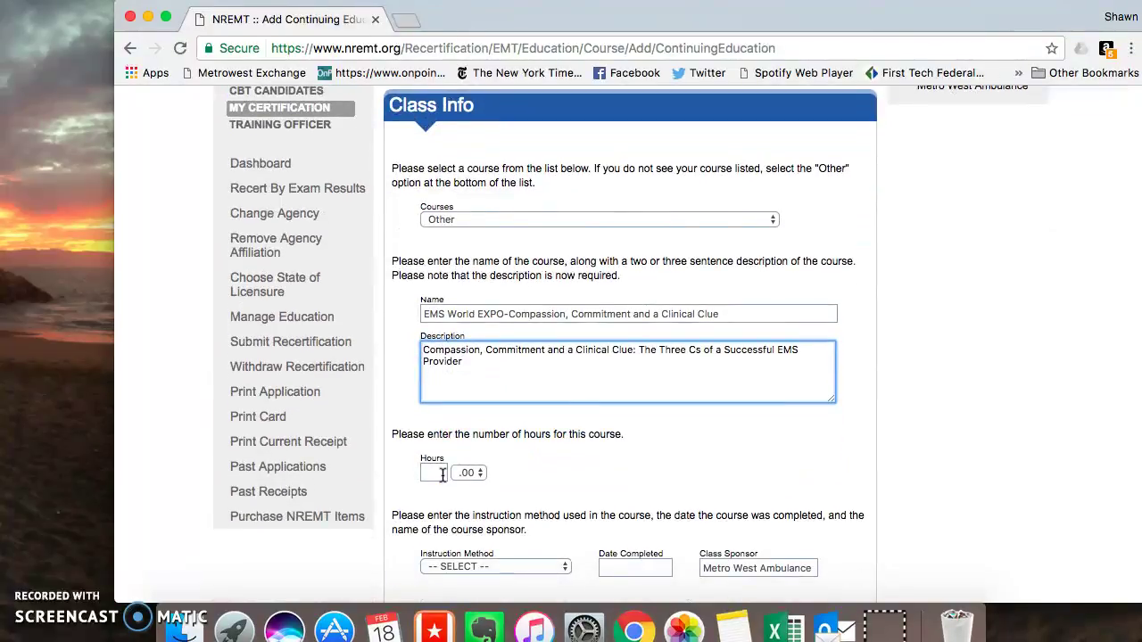
{"action": "left_click", "coordinate": [437, 474]}
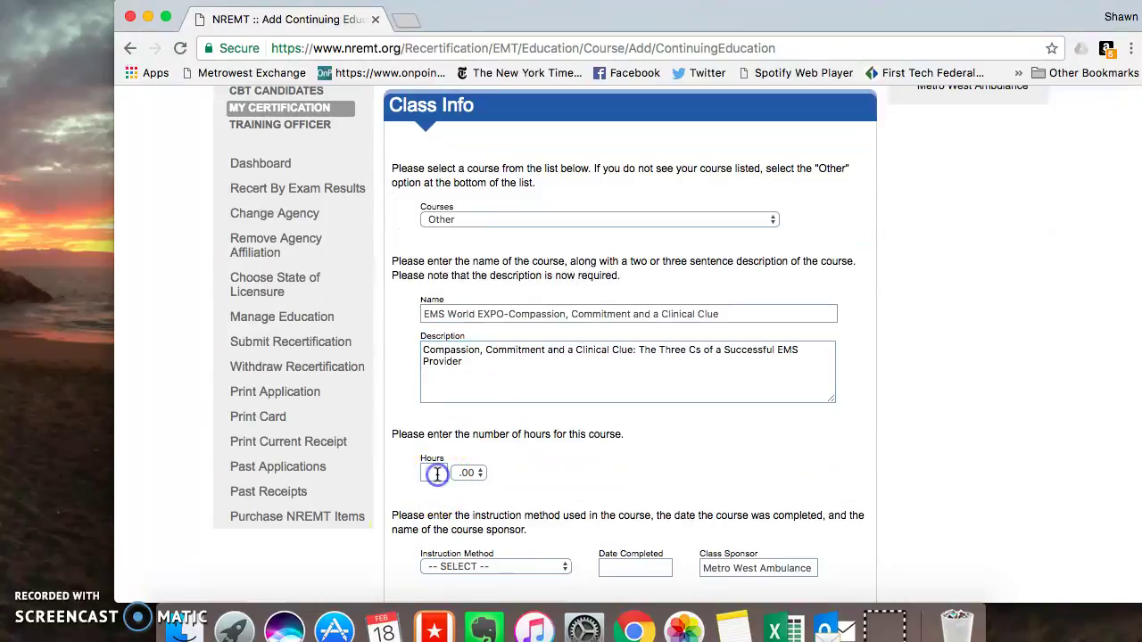
{"action": "type", "text": "1"}
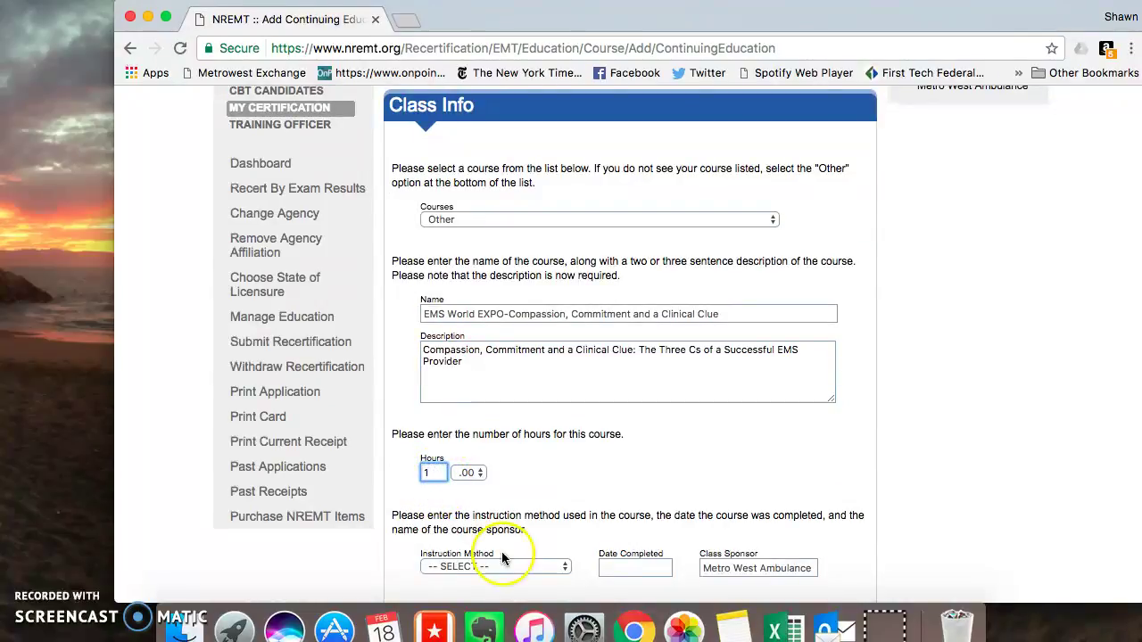
{"action": "left_click", "coordinate": [560, 567]}
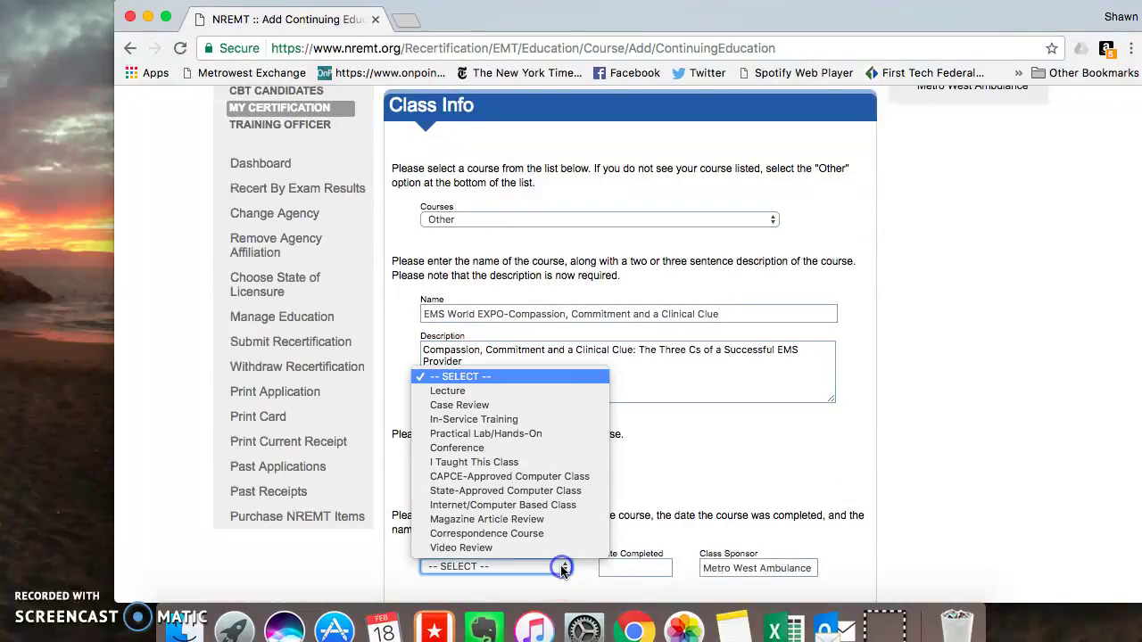
{"action": "left_click", "coordinate": [511, 393]}
{"action": "left_click", "coordinate": [630, 567]}
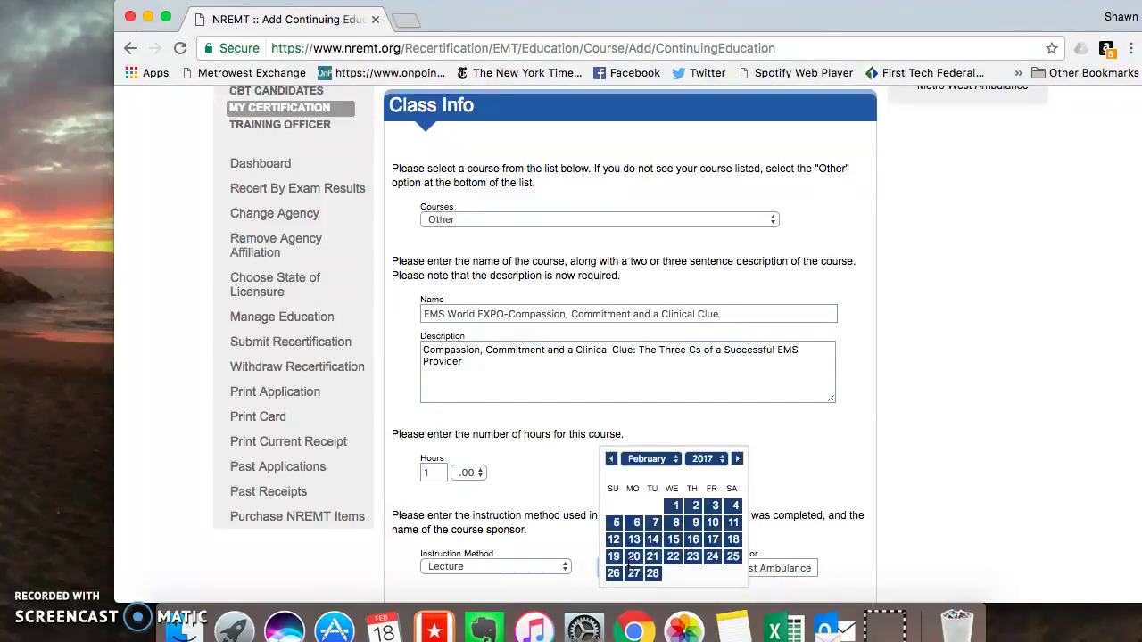
{"action": "left_click", "coordinate": [777, 569]}
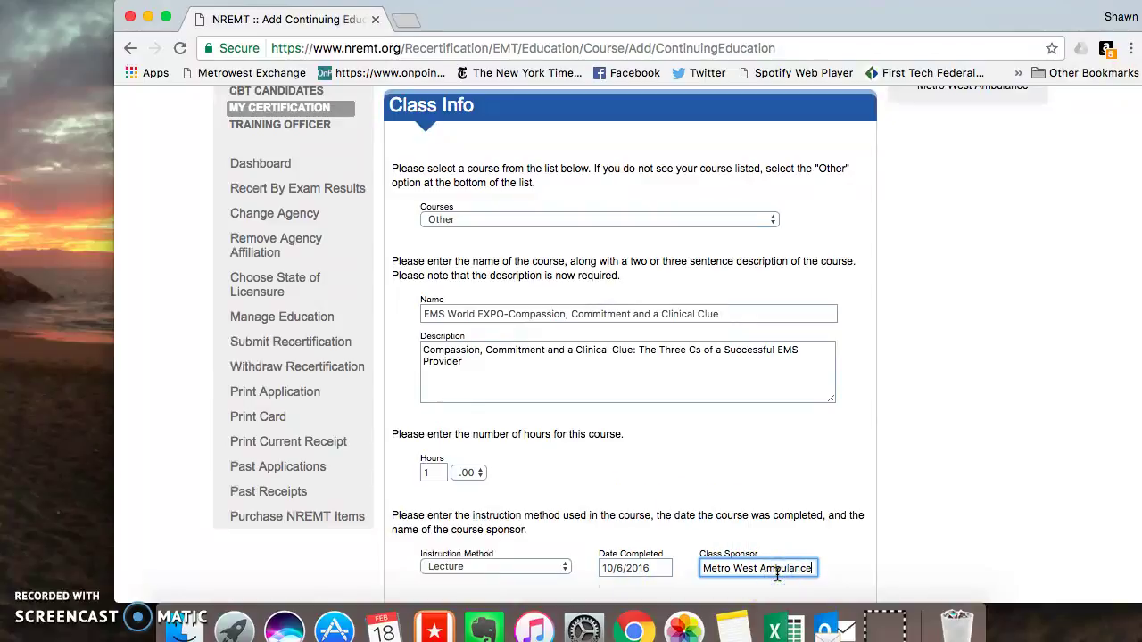
Step: Replace the class sponsor with 'EMS World EXPO' and save the course
{"action": "key", "text": "BackSpace"}
{"action": "key", "text": "BackSpace"}
{"action": "key", "text": "BackSpace"}
{"action": "key", "text": "BackSpace"}
{"action": "key", "text": "BackSpace"}
{"action": "key", "text": "BackSpace"}
{"action": "key", "text": "BackSpace"}
{"action": "key", "text": "BackSpace"}
{"action": "key", "text": "BackSpace"}
{"action": "key", "text": "BackSpace"}
{"action": "key", "text": "BackSpace"}
{"action": "key", "text": "BackSpace"}
{"action": "key", "text": "BackSpace"}
{"action": "key", "text": "BackSpace"}
{"action": "key", "text": "BackSpace"}
{"action": "key", "text": "BackSpace"}
{"action": "key", "text": "BackSpace"}
{"action": "key", "text": "BackSpace"}
{"action": "key", "text": "BackSpace"}
{"action": "type", "text": "EMS Wor"}
{"action": "type", "text": "k"}
{"action": "type", "text": "d E"}
{"action": "type", "text": "X"}
{"action": "type", "text": "PO"}
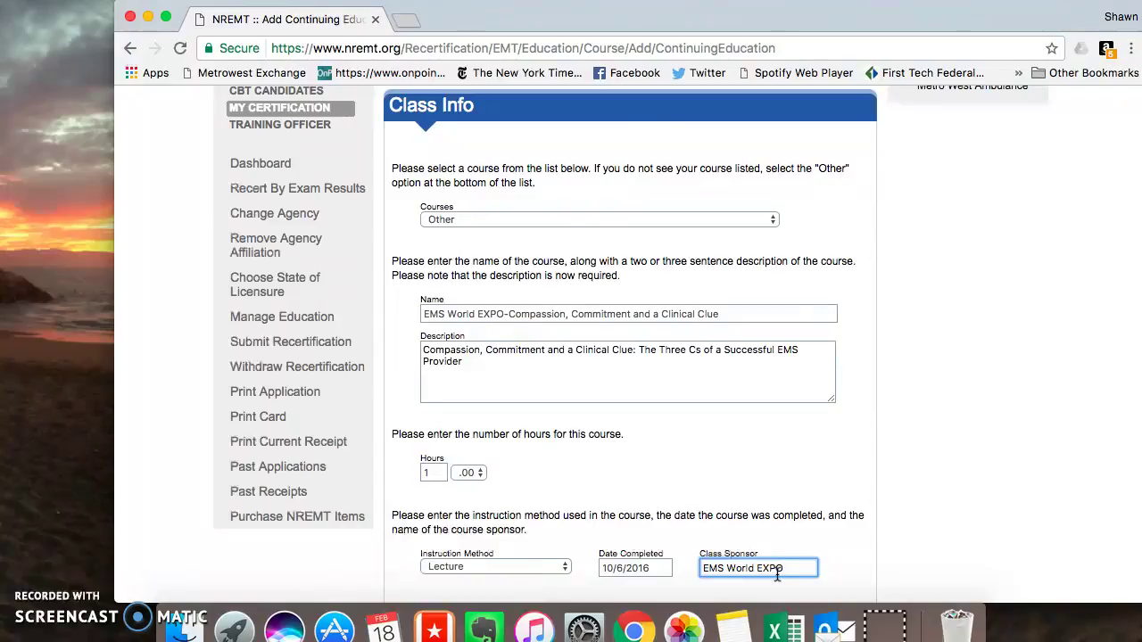
{"action": "scroll", "coordinate": [777, 576], "scroll_direction": "down", "scroll_amount": 3}
{"action": "left_click", "coordinate": [461, 553]}
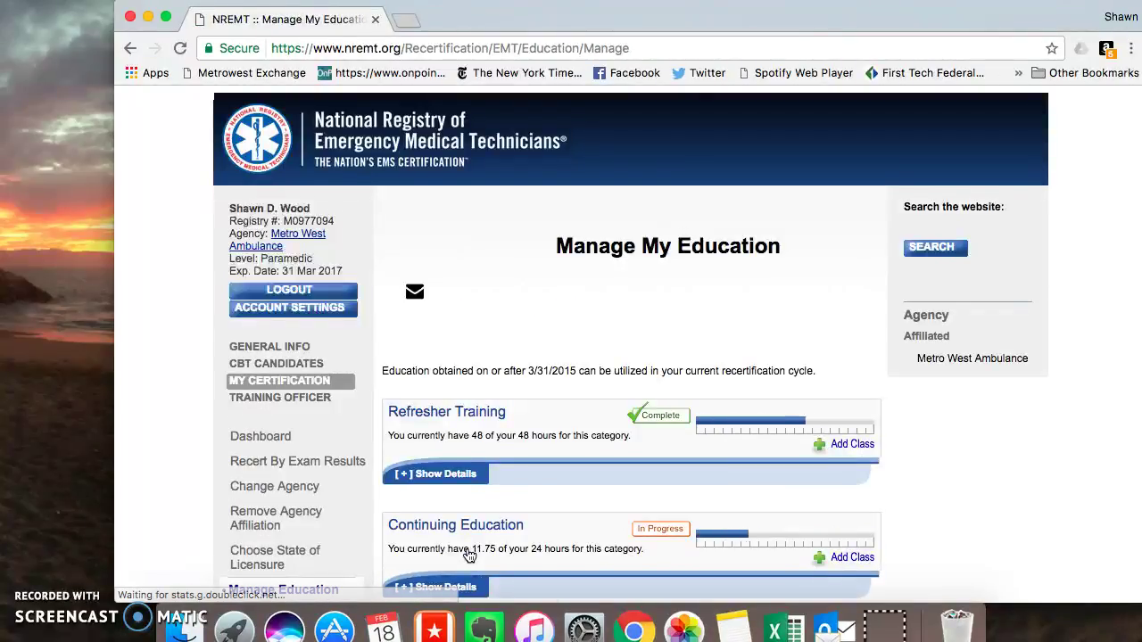
Step: Show the Continuing Education details at 11.75/24 hours and open a fresh Add Class form
{"action": "scroll", "coordinate": [469, 555], "scroll_direction": "down", "scroll_amount": 4}
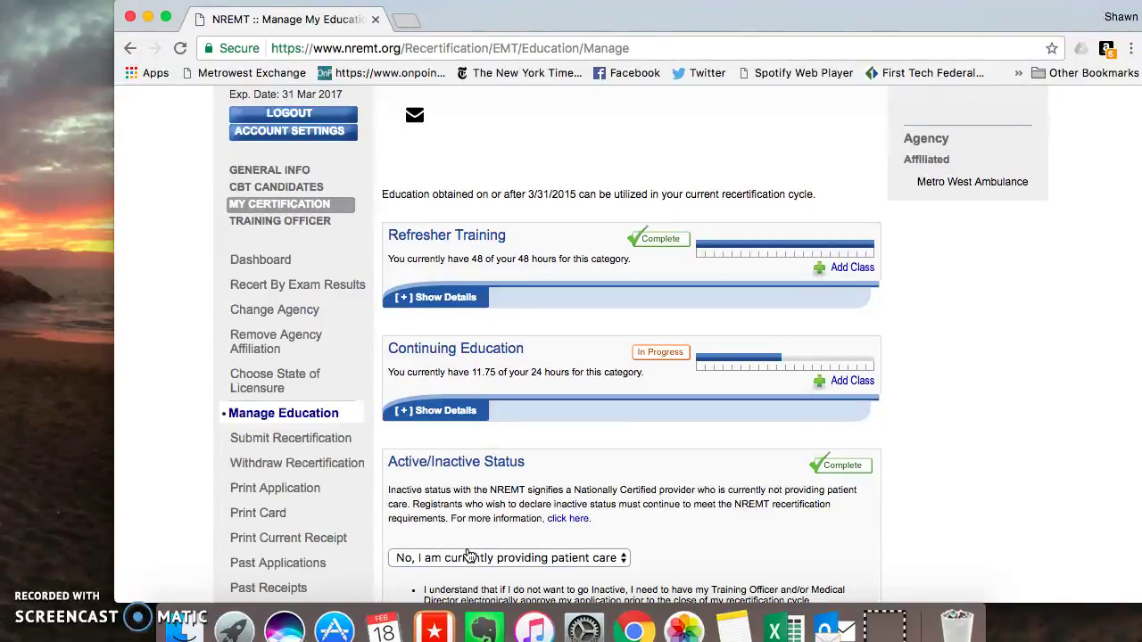
{"action": "left_click", "coordinate": [442, 416]}
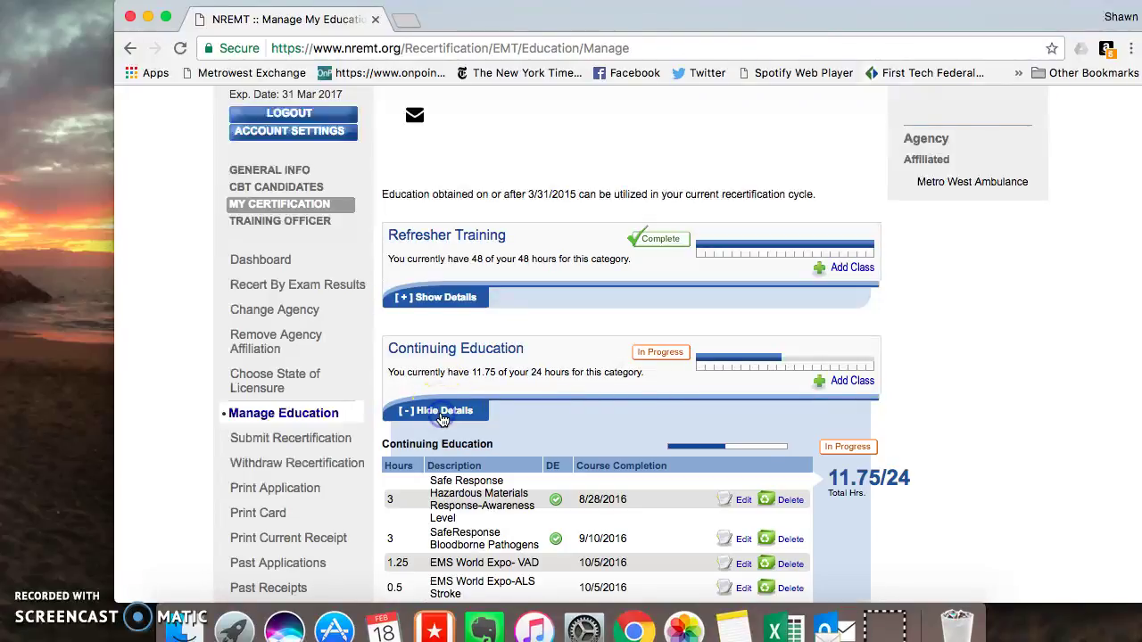
{"action": "left_click", "coordinate": [852, 382]}
{"action": "scroll", "coordinate": [852, 388], "scroll_direction": "down", "scroll_amount": 5}
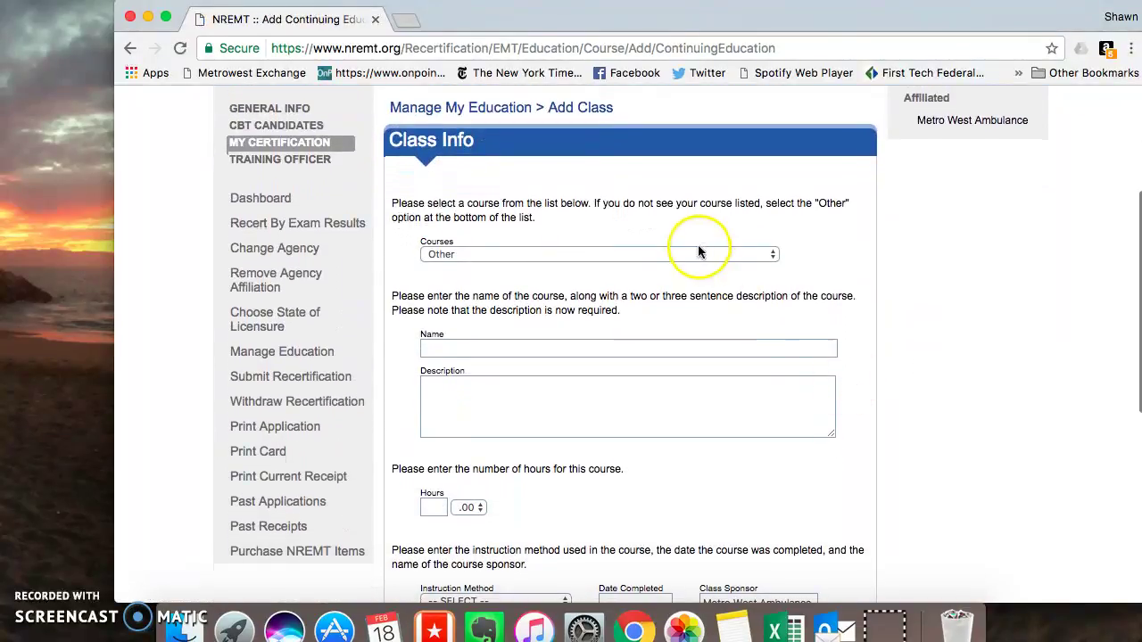
Step: Name the course 'EMS World Expo-Salt Water' and describe it as 'Salt Water: What Difference Does Fluid Make?'
{"action": "left_click", "coordinate": [607, 346]}
{"action": "type", "text": "EMS World Expo"}
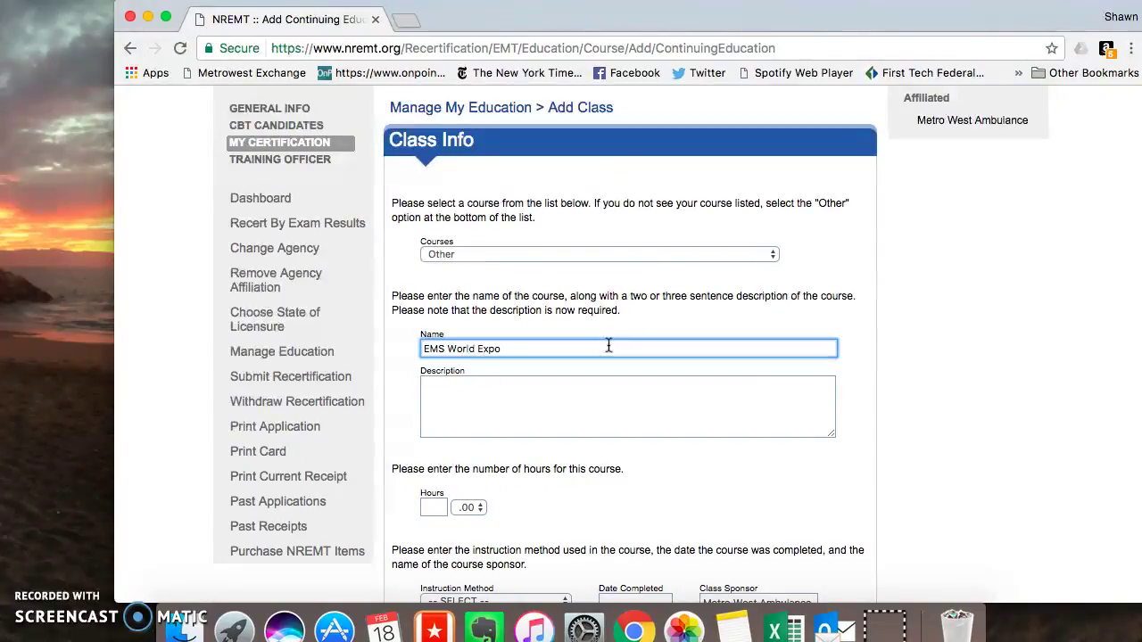
{"action": "type", "text": "-Salt Water"}
{"action": "left_click", "coordinate": [564, 380]}
{"action": "type", "text": "Salt"}
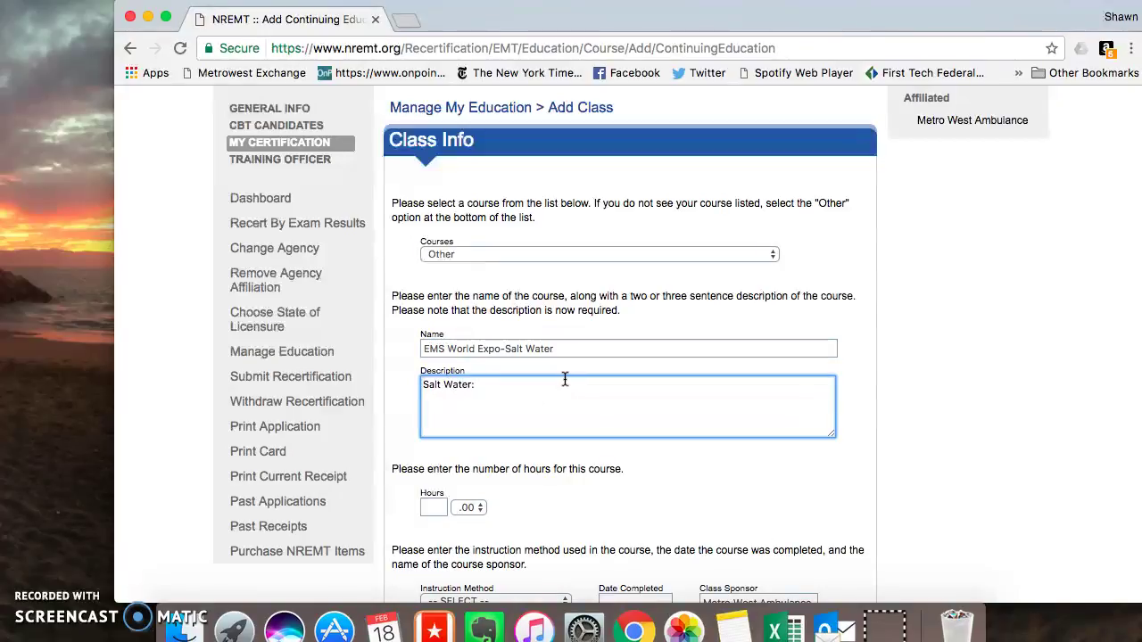
{"action": "type", "text": "differne"}
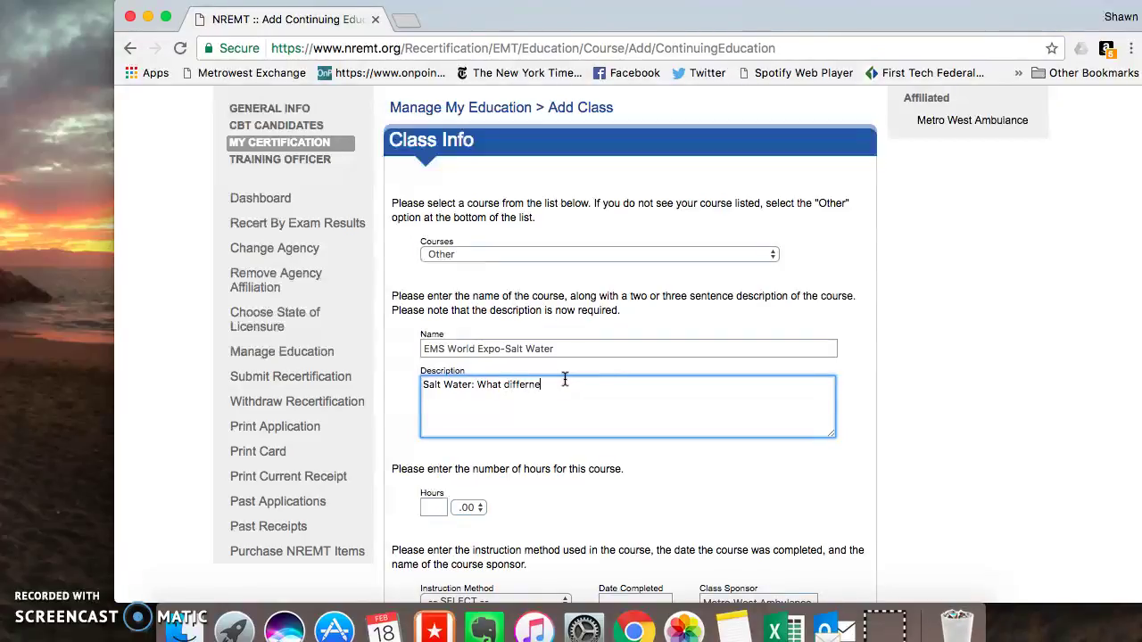
{"action": "key", "text": "BackSpace"}
{"action": "key", "text": "BackSpace"}
{"action": "key", "text": "BackSpace"}
{"action": "key", "text": "BackSpace"}
{"action": "key", "text": "BackSpace"}
{"action": "key", "text": "BackSpace"}
{"action": "key", "text": "BackSpace"}
{"action": "key", "text": "BackSpace"}
{"action": "type", "text": "Diff"}
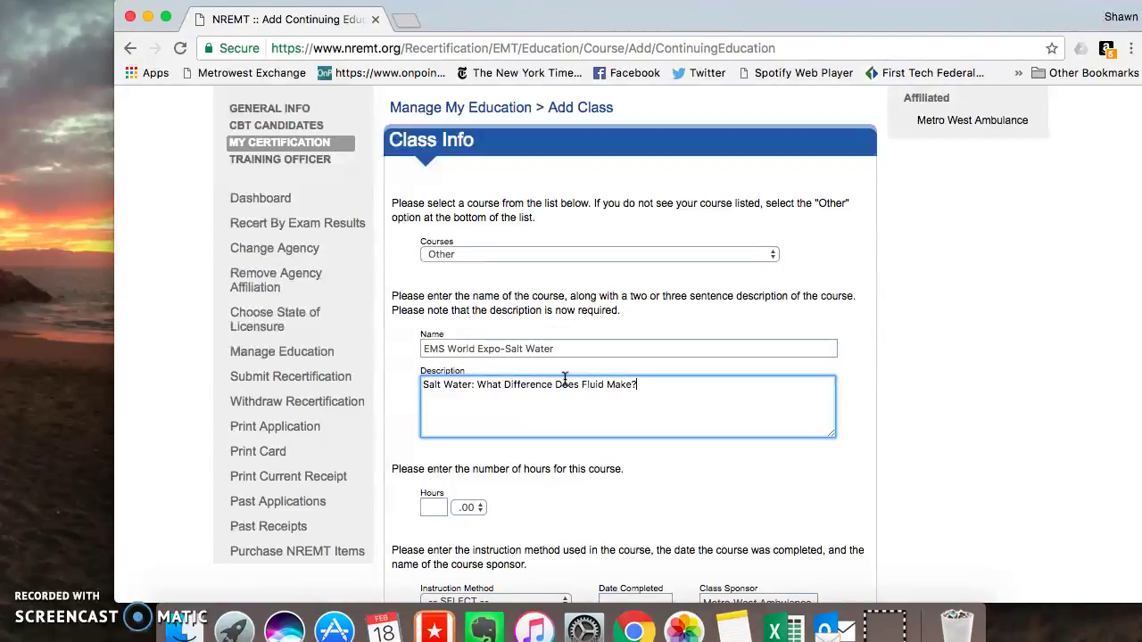
{"action": "left_click", "coordinate": [436, 506]}
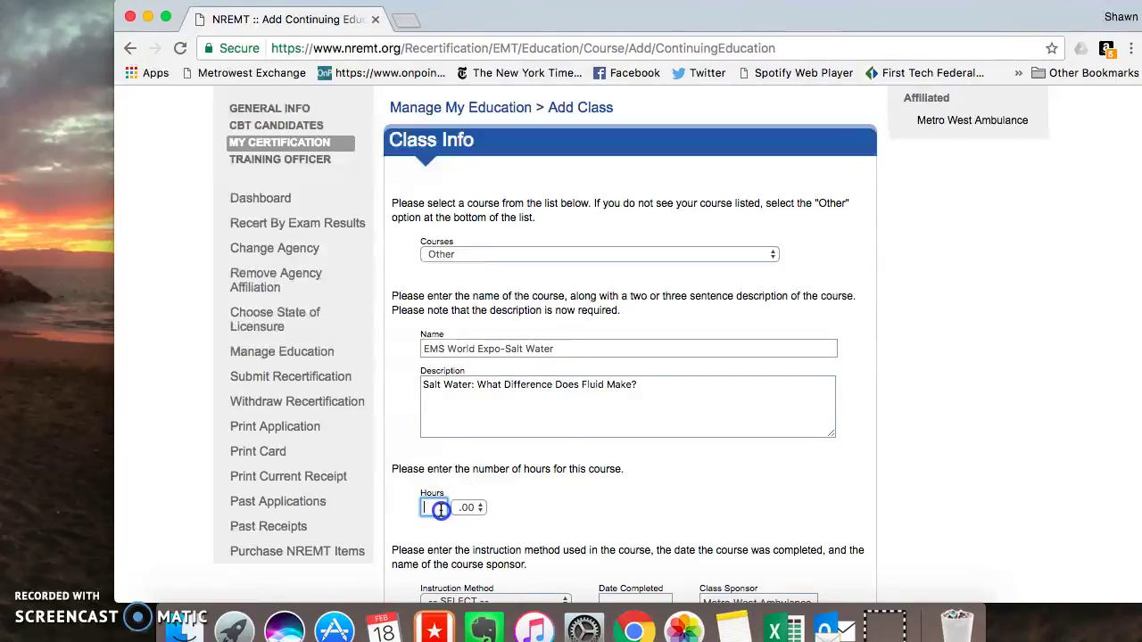
Step: Set the Salt Water course to 1.25 hours with Lecture as the instruction method
{"action": "type", "text": "1"}
{"action": "left_click", "coordinate": [469, 508]}
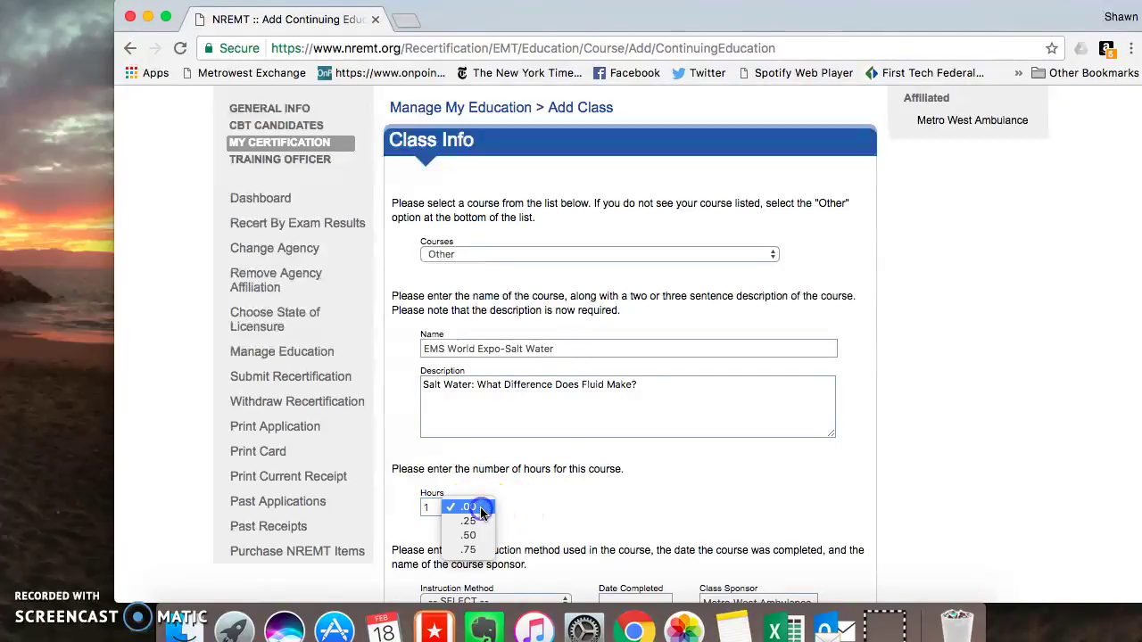
{"action": "left_click", "coordinate": [477, 527]}
{"action": "scroll", "coordinate": [500, 482], "scroll_direction": "down", "scroll_amount": 4}
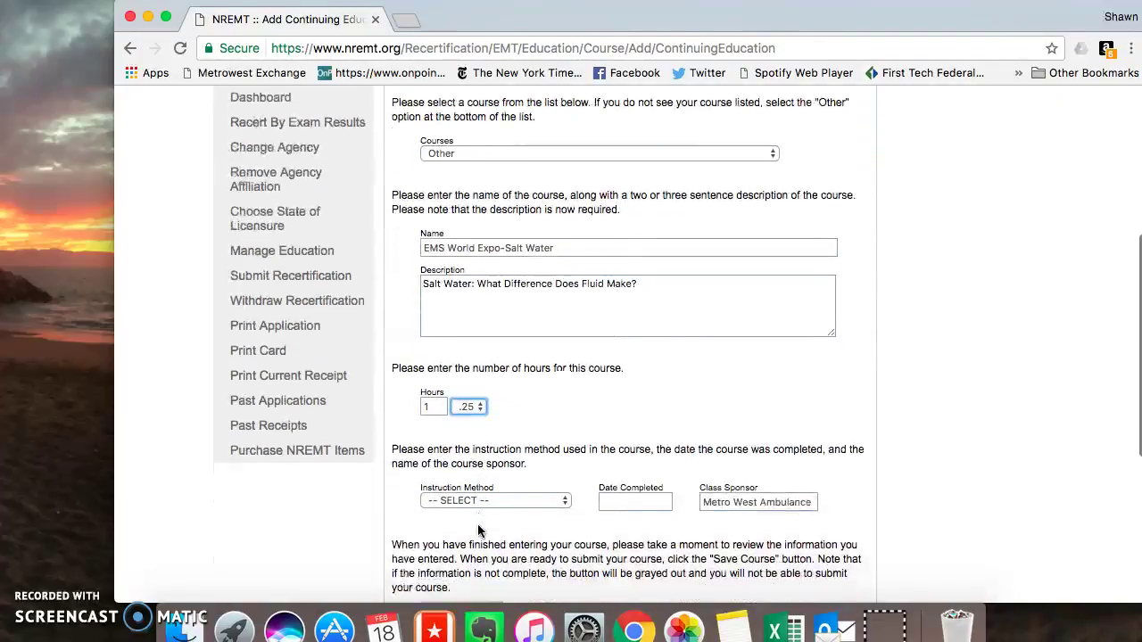
{"action": "left_click", "coordinate": [563, 444]}
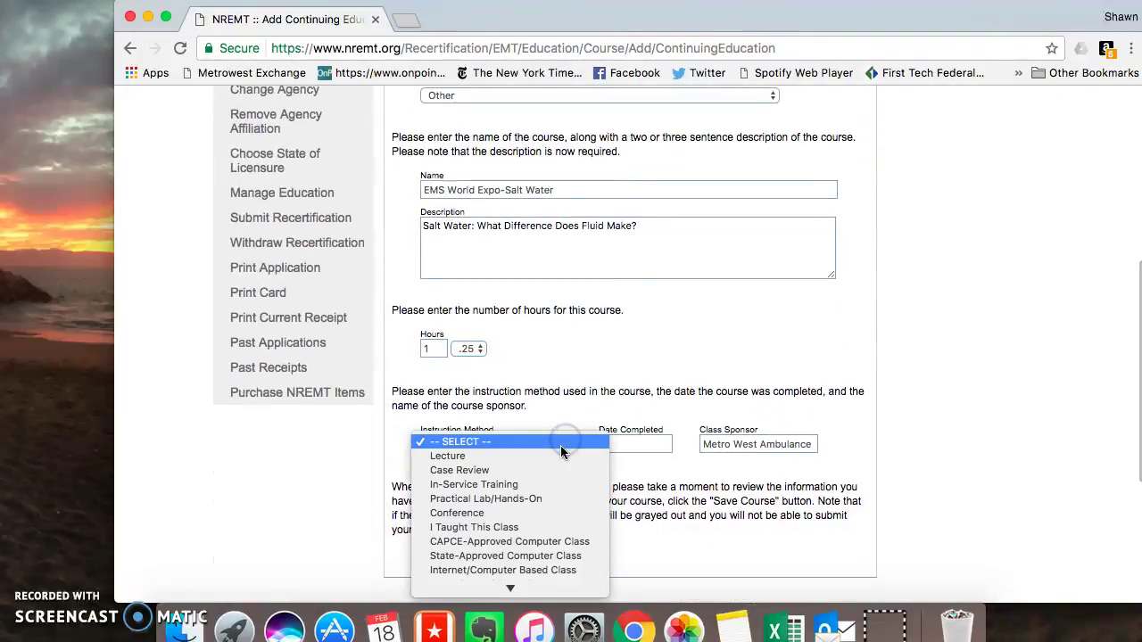
{"action": "left_click", "coordinate": [598, 455]}
Step: Enter completion date 10/6/2016, change the sponsor to 'EMS World EXPO', and save
{"action": "left_click", "coordinate": [610, 445]}
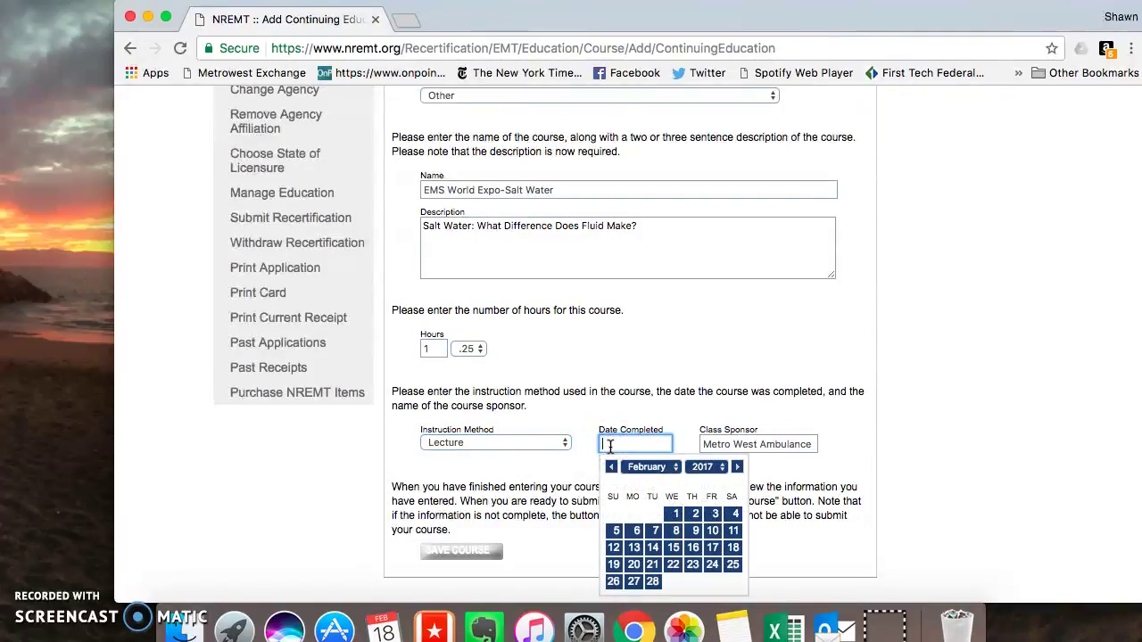
{"action": "type", "text": "10/6/2016"}
{"action": "left_click", "coordinate": [754, 445]}
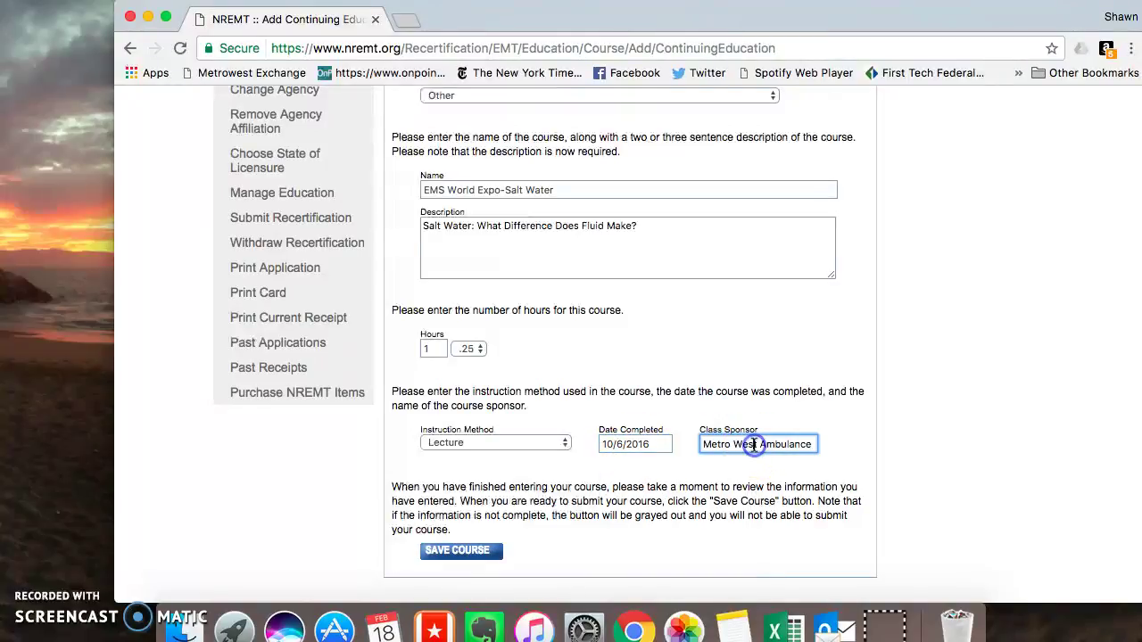
{"action": "triple_click", "coordinate": [754, 445]}
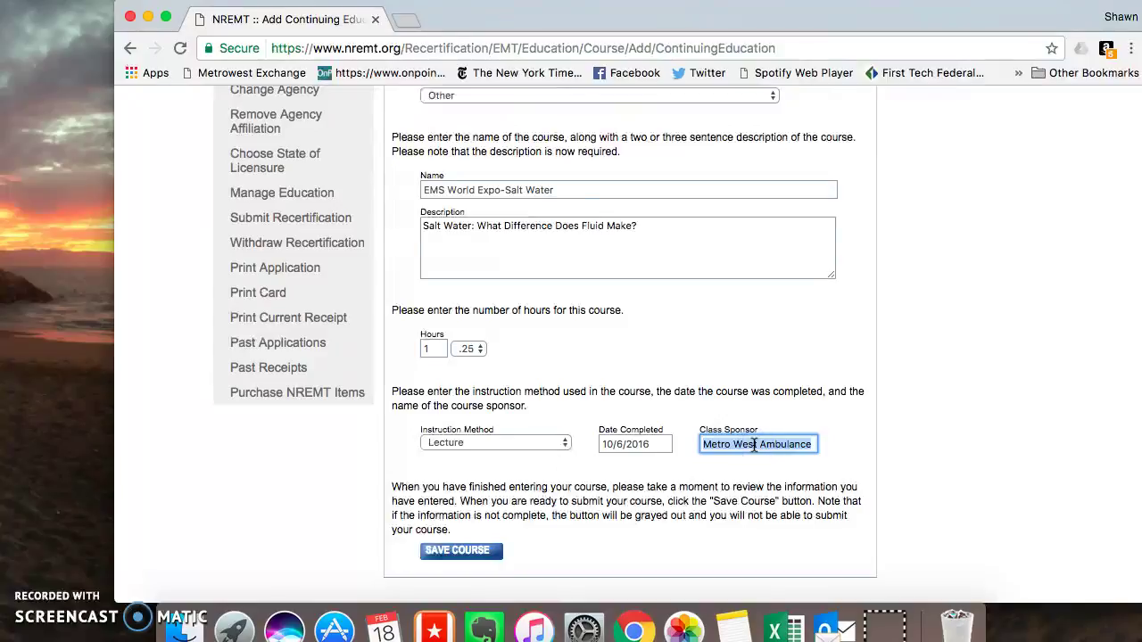
{"action": "type", "text": "EMS World EXPO"}
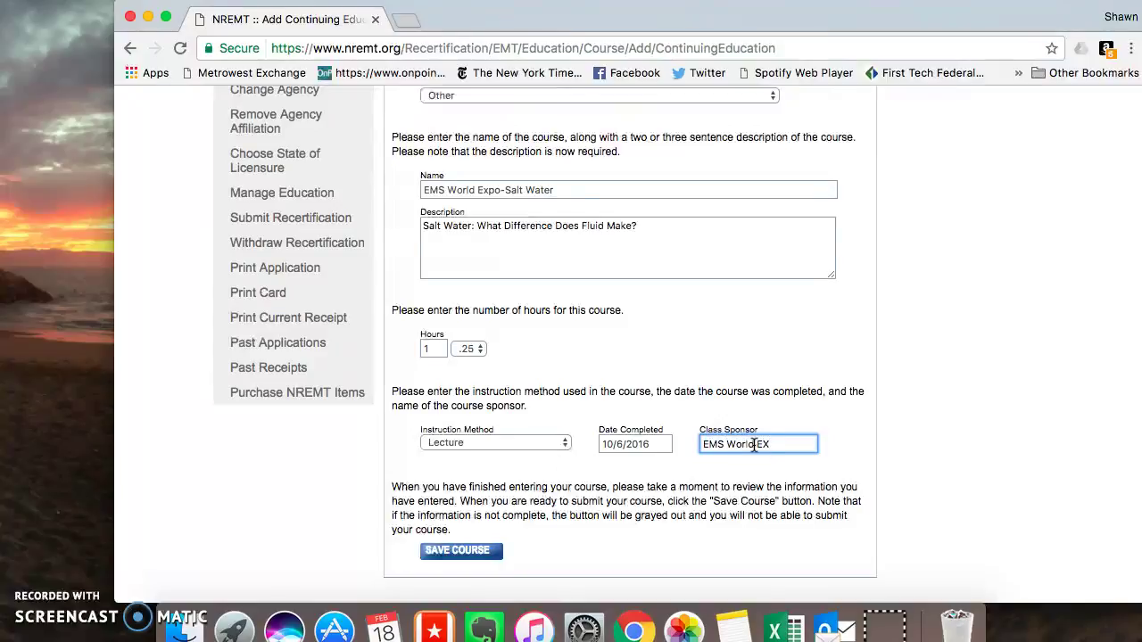
{"action": "left_click", "coordinate": [439, 555]}
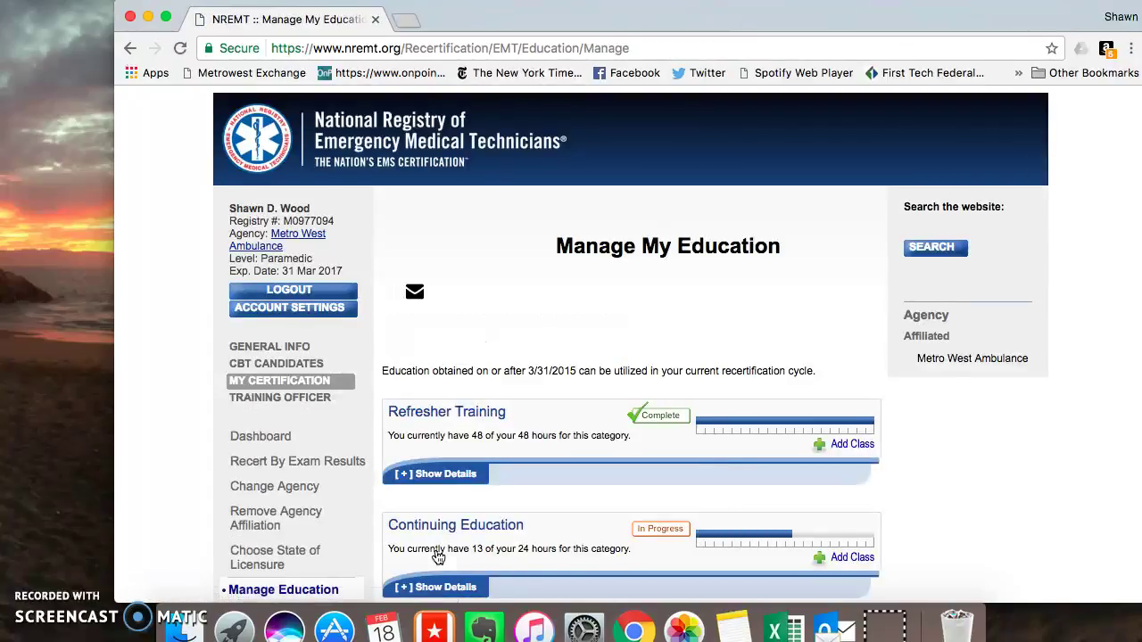
Step: Confirm Continuing Education reads 13 of 24 hours, then go to the Training Officer section
{"action": "scroll", "coordinate": [490, 402], "scroll_direction": "down", "scroll_amount": 5}
{"action": "scroll", "coordinate": [490, 403], "scroll_direction": "up", "scroll_amount": 3}
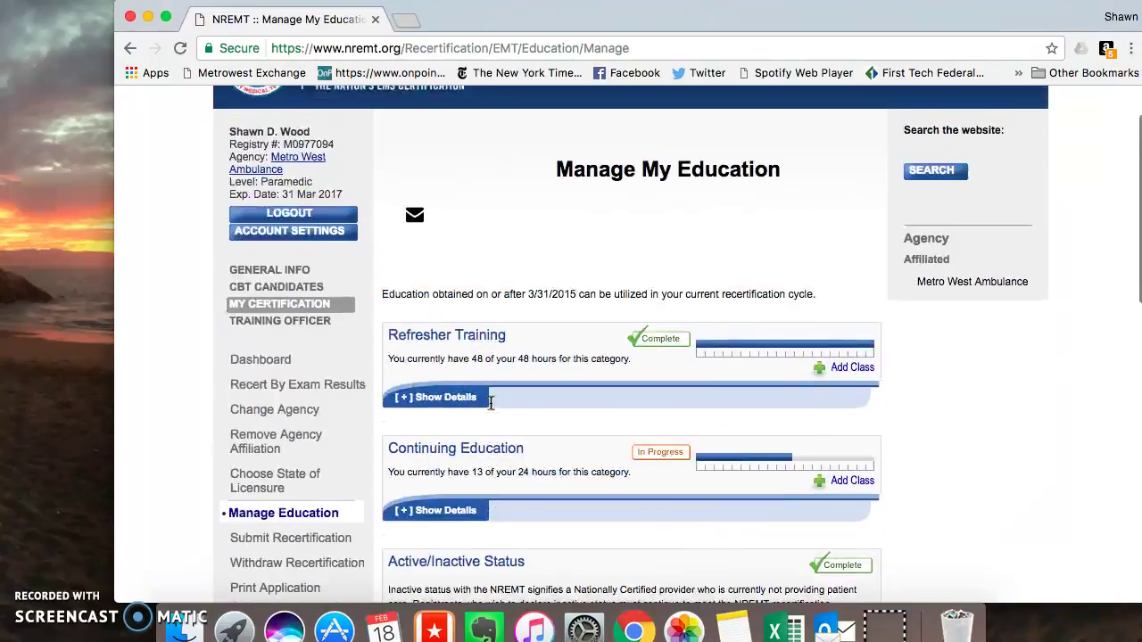
{"action": "scroll", "coordinate": [490, 401], "scroll_direction": "up", "scroll_amount": 2}
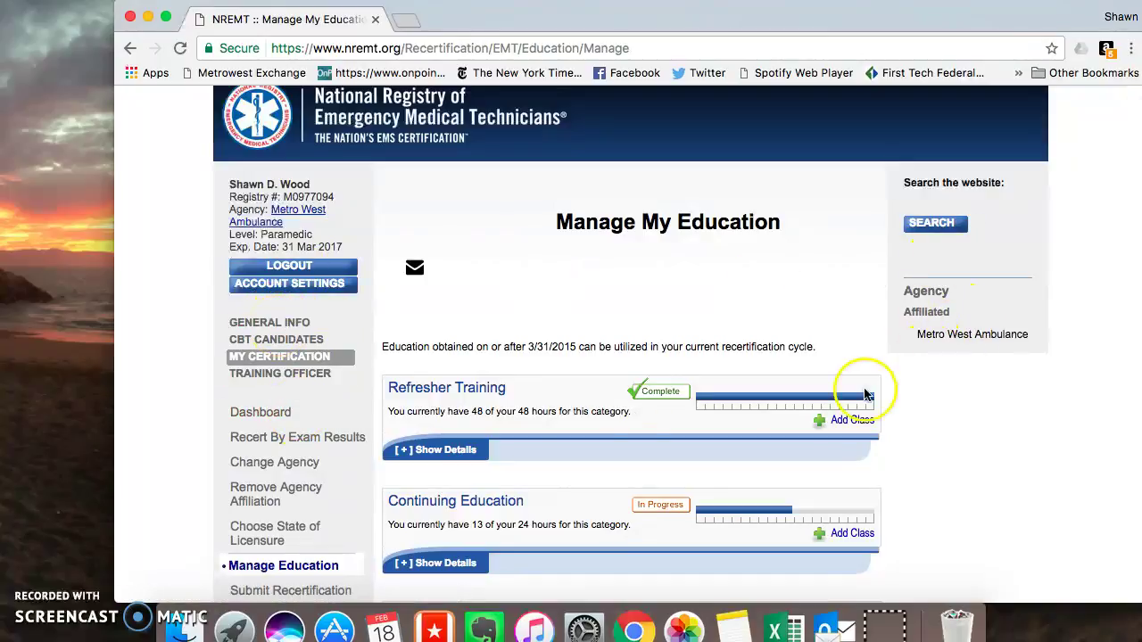
{"action": "left_click", "coordinate": [286, 381]}
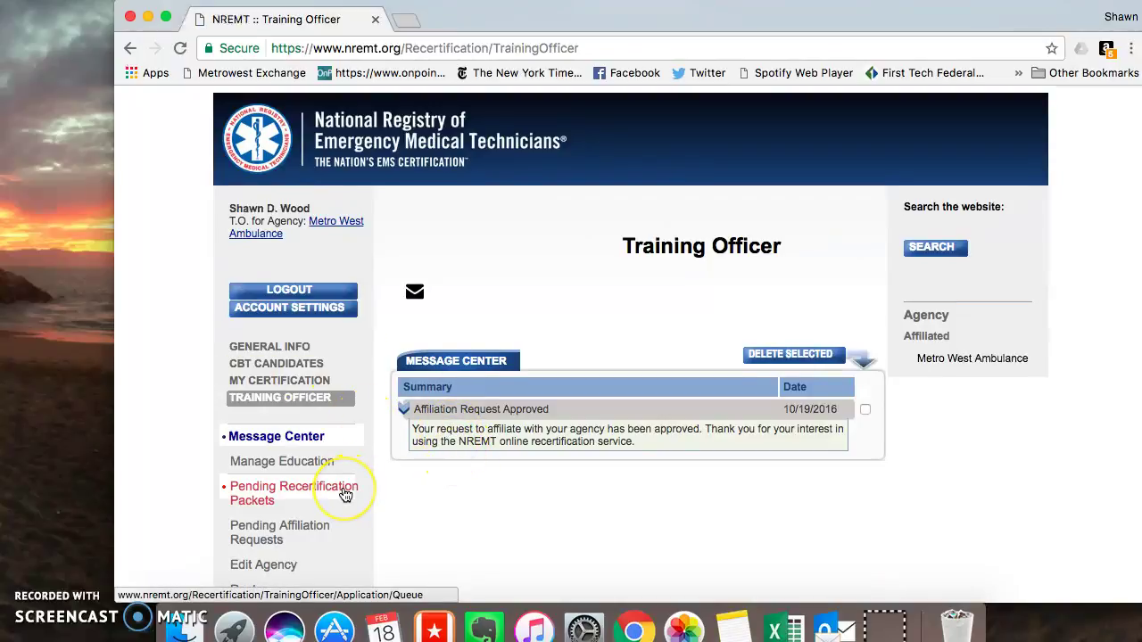
Step: Show Metro West Ambulance's pending packets (one Paramedic, one EMT) and review the attestation and skills list
{"action": "scroll", "coordinate": [343, 492], "scroll_direction": "down", "scroll_amount": 3}
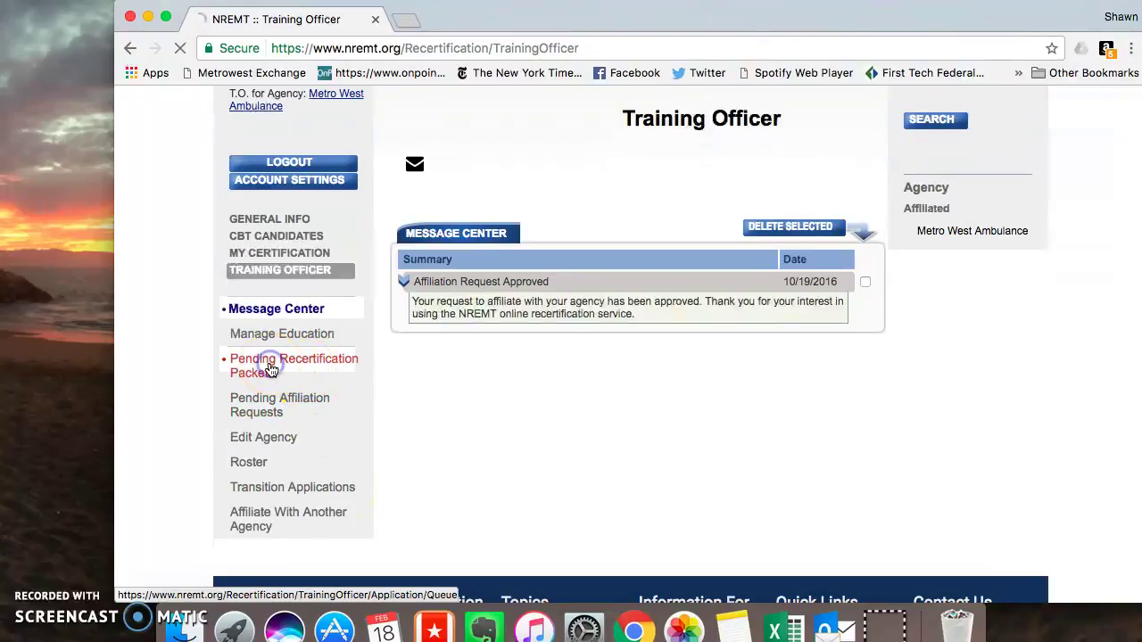
{"action": "left_click", "coordinate": [270, 371]}
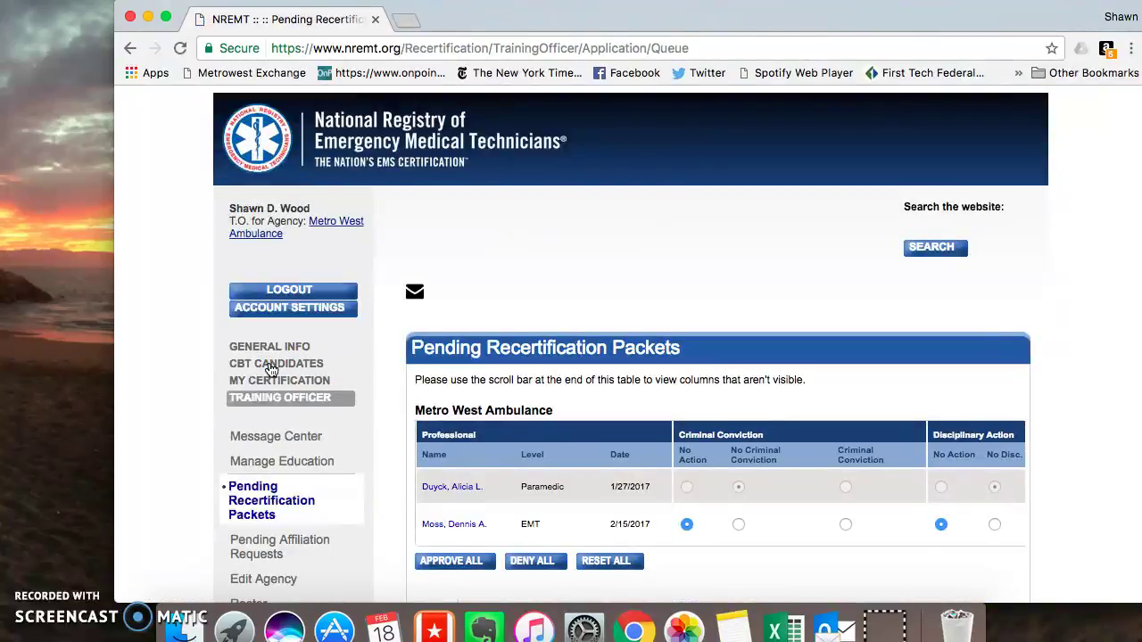
{"action": "scroll", "coordinate": [271, 370], "scroll_direction": "down", "scroll_amount": 4}
{"action": "scroll", "coordinate": [271, 370], "scroll_direction": "down", "scroll_amount": 2}
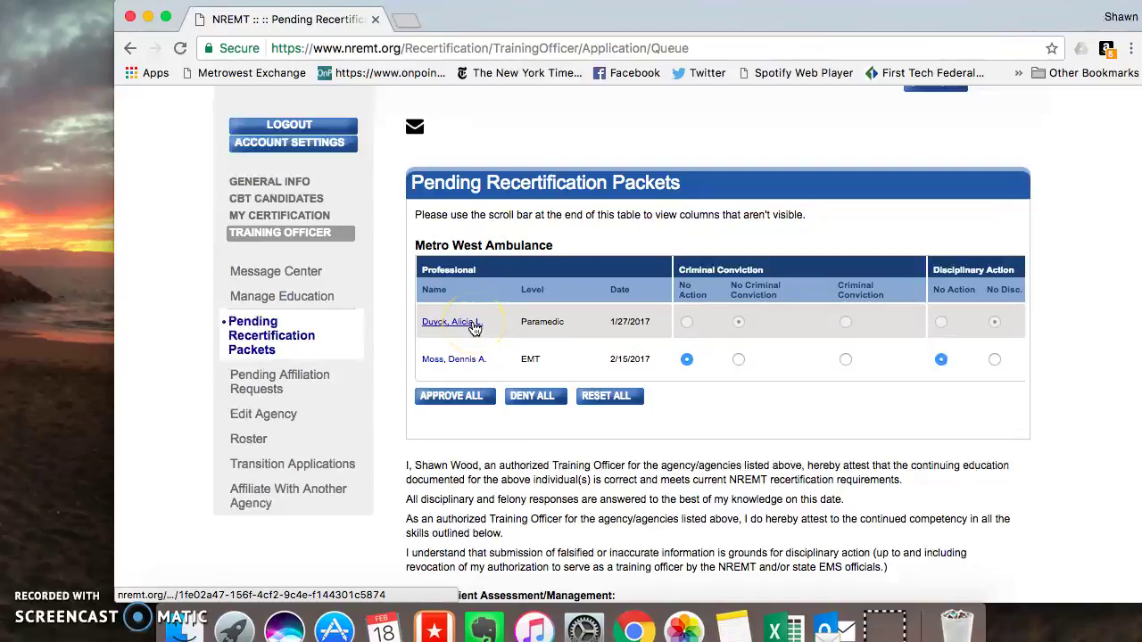
{"action": "scroll", "coordinate": [482, 356], "scroll_direction": "down", "scroll_amount": 2}
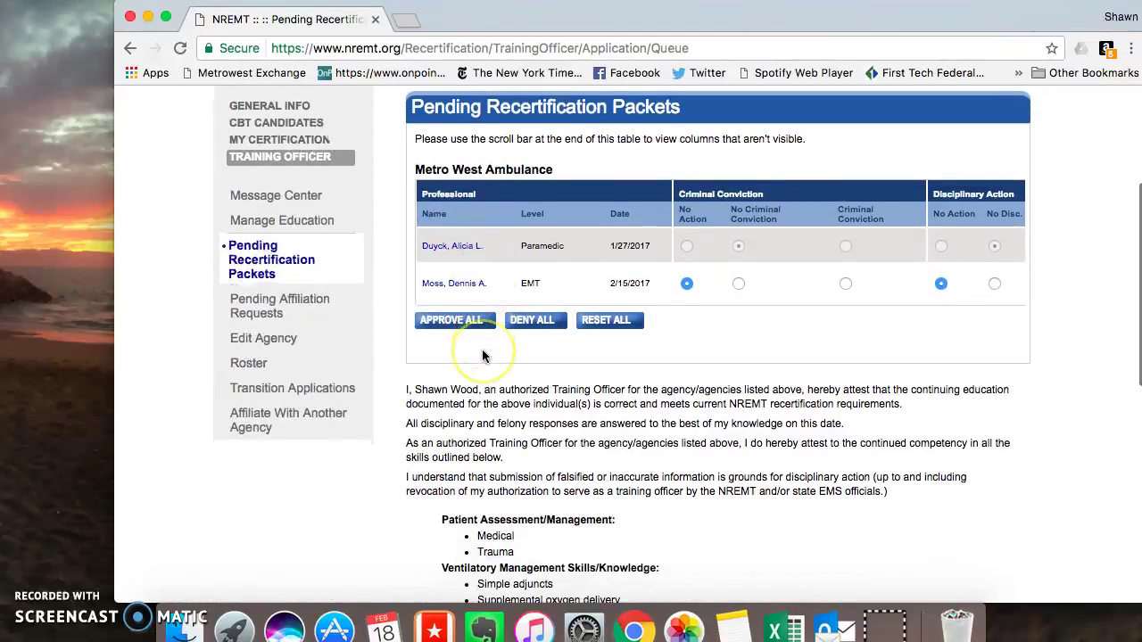
{"action": "scroll", "coordinate": [482, 356], "scroll_direction": "down", "scroll_amount": 8}
{"action": "scroll", "coordinate": [482, 356], "scroll_direction": "down", "scroll_amount": 1}
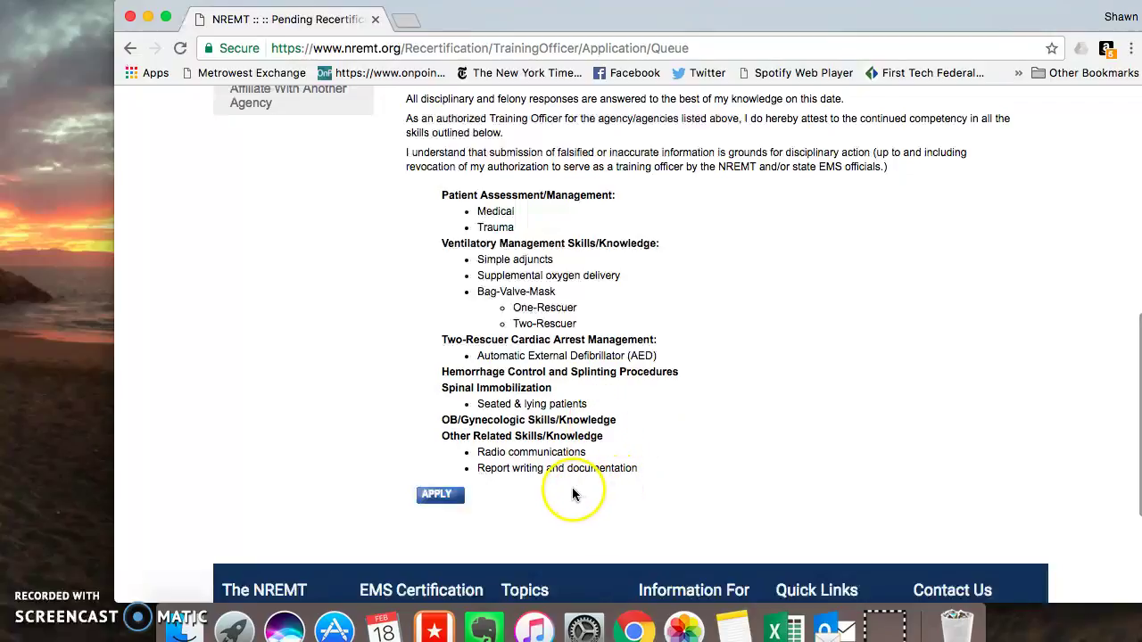
{"action": "scroll", "coordinate": [490, 487], "scroll_direction": "up", "scroll_amount": 5}
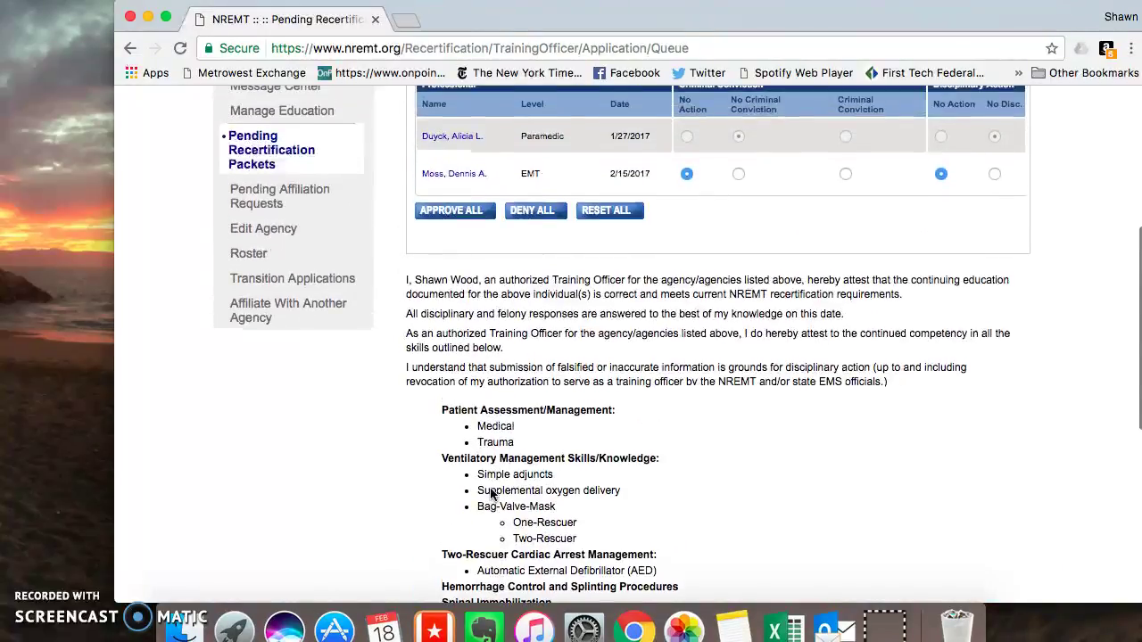
{"action": "scroll", "coordinate": [490, 491], "scroll_direction": "up", "scroll_amount": 5}
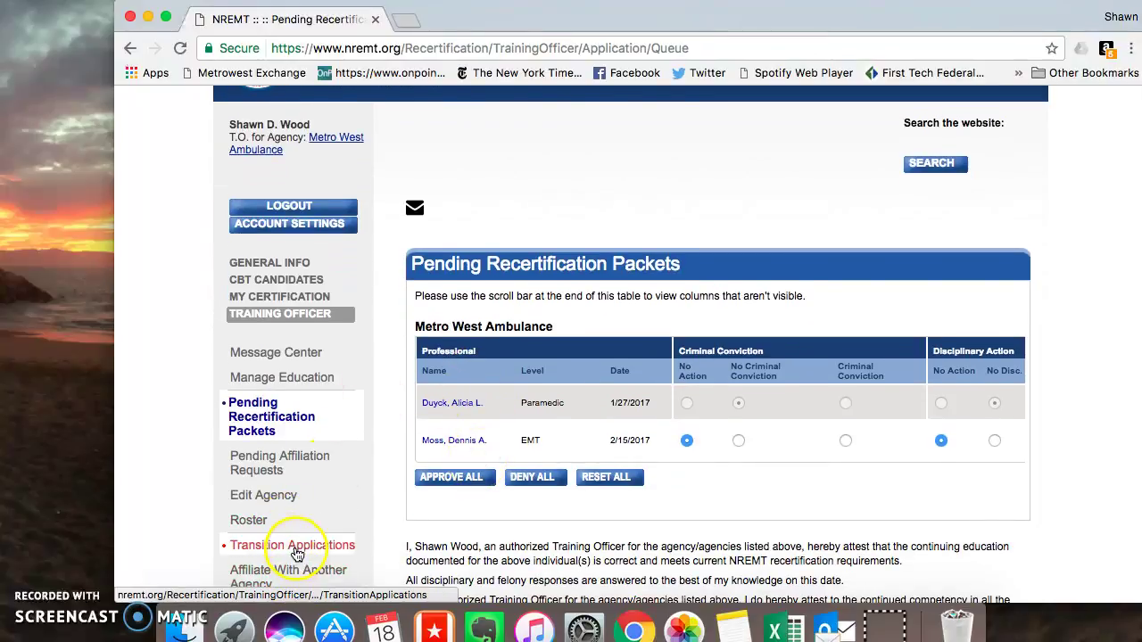
Step: View the agency provider Roster and its Training, Submission and Approval status legend
{"action": "left_click", "coordinate": [259, 525]}
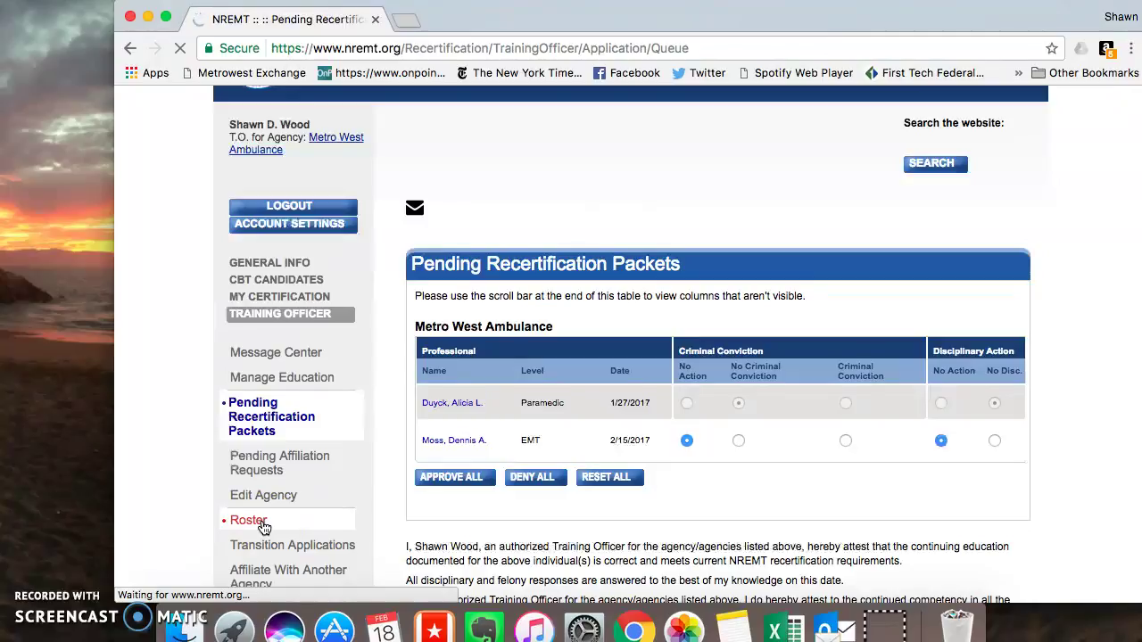
{"action": "scroll", "coordinate": [264, 529], "scroll_direction": "down", "scroll_amount": 5}
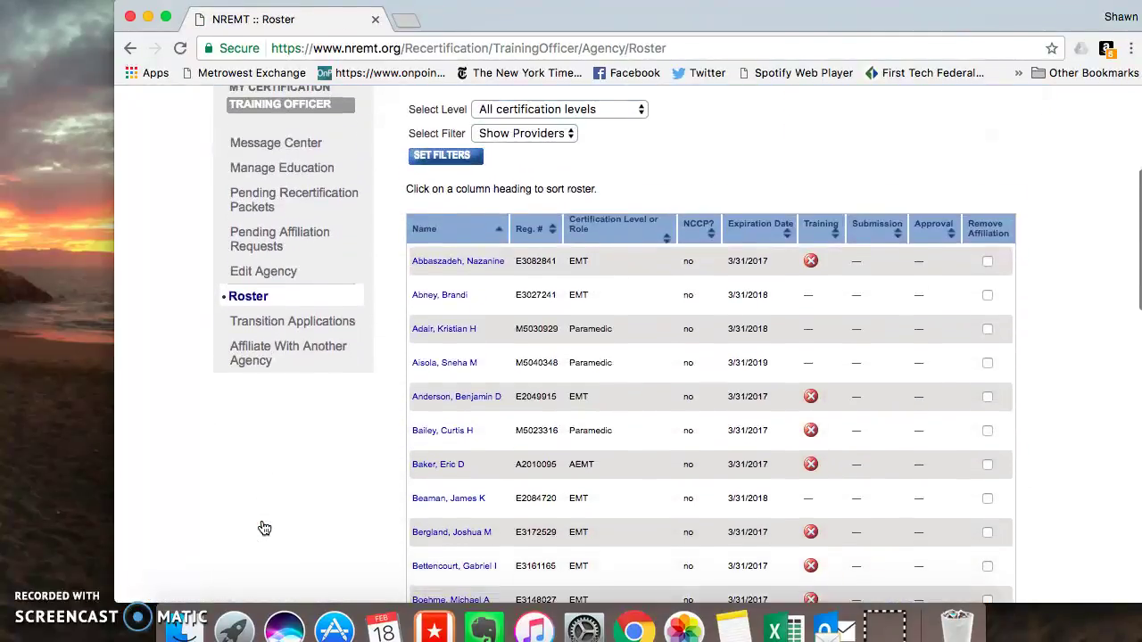
{"action": "scroll", "coordinate": [264, 529], "scroll_direction": "down", "scroll_amount": 10}
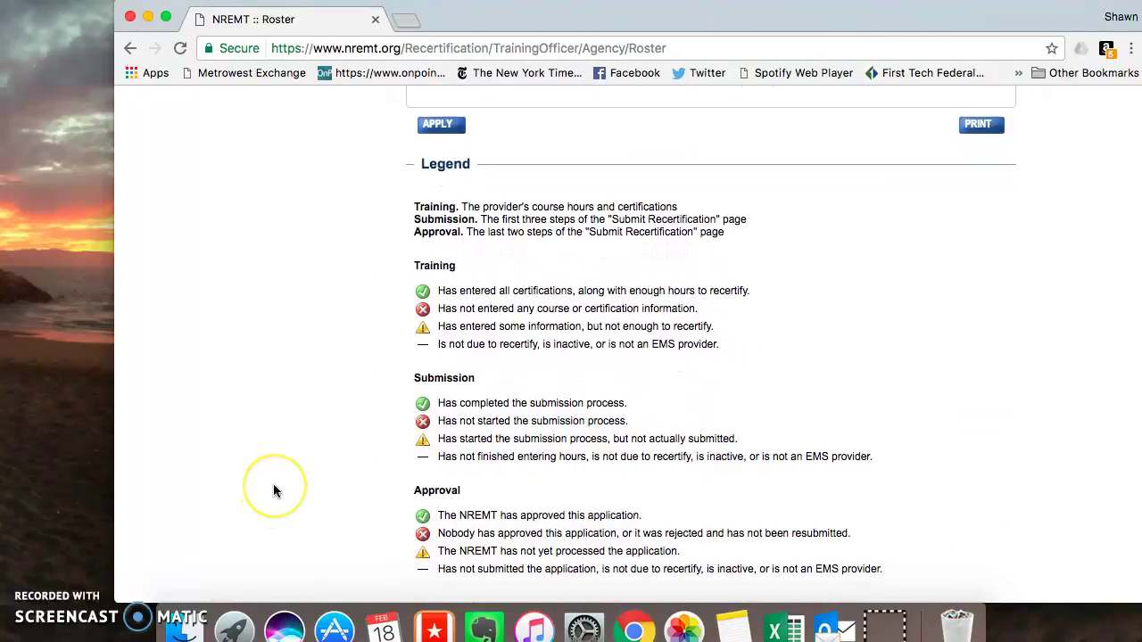
{"action": "scroll", "coordinate": [274, 491], "scroll_direction": "down", "scroll_amount": 3}
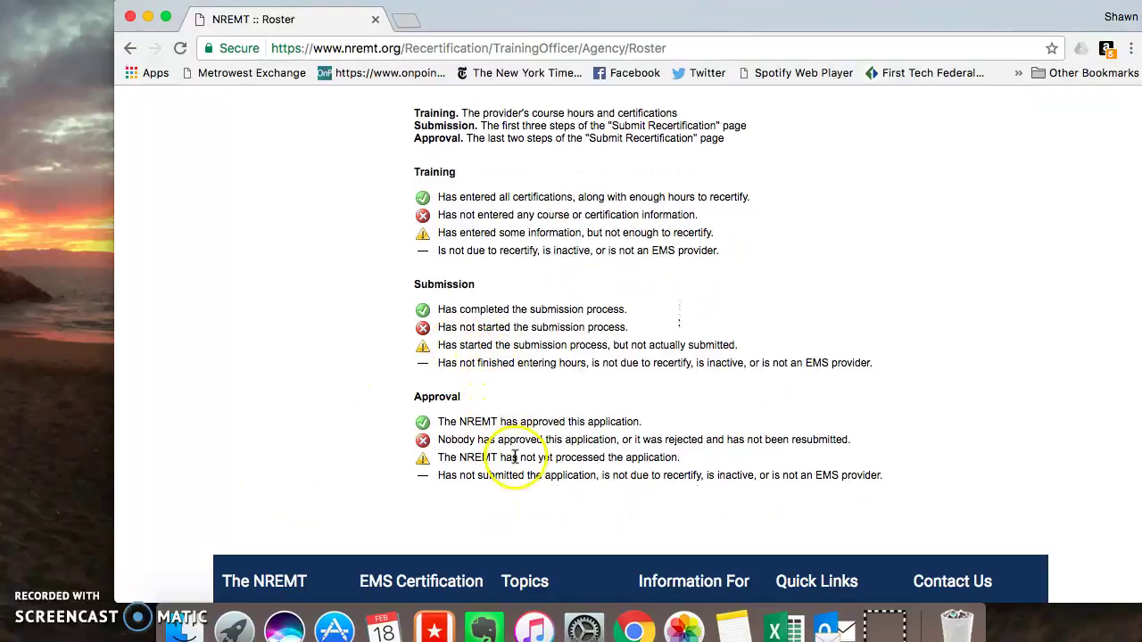
{"action": "scroll", "coordinate": [521, 482], "scroll_direction": "down", "scroll_amount": 2}
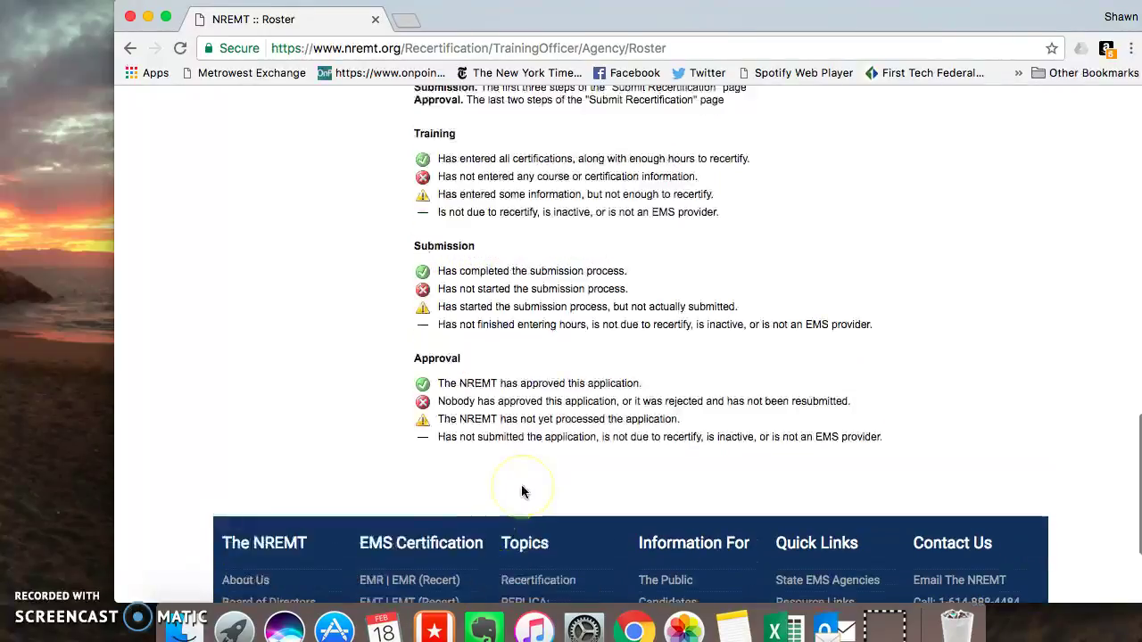
{"action": "scroll", "coordinate": [521, 486], "scroll_direction": "up", "scroll_amount": 20}
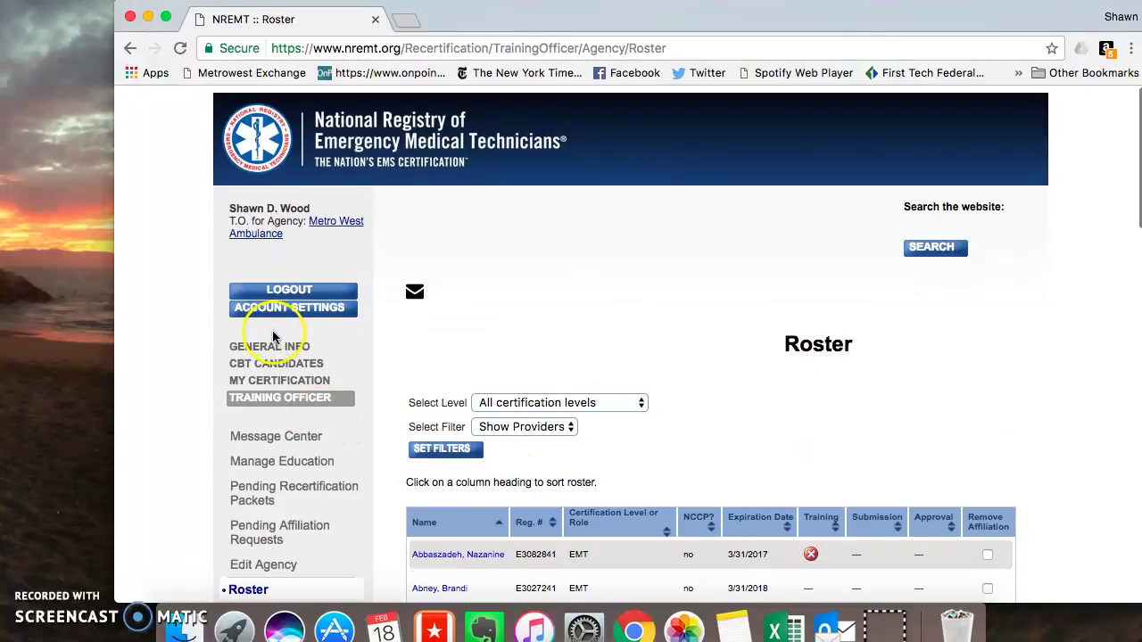
Step: Go to the NREMT public homepage and bring up the recertification webinar banner
{"action": "left_click", "coordinate": [275, 347]}
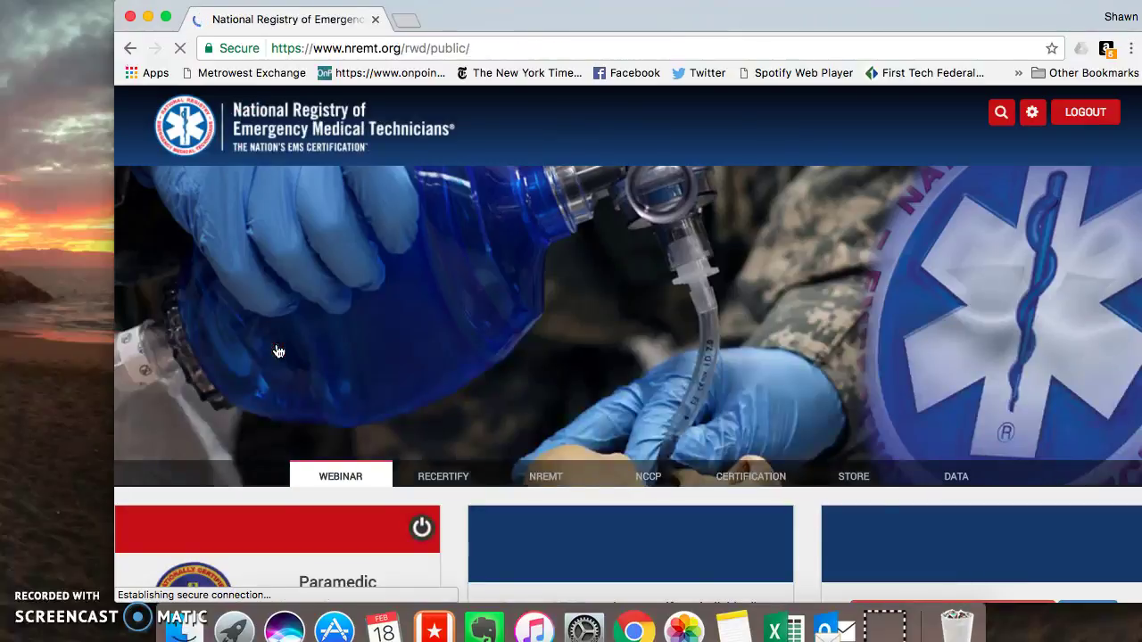
{"action": "scroll", "coordinate": [339, 429], "scroll_direction": "down", "scroll_amount": 1}
{"action": "left_click", "coordinate": [339, 424]}
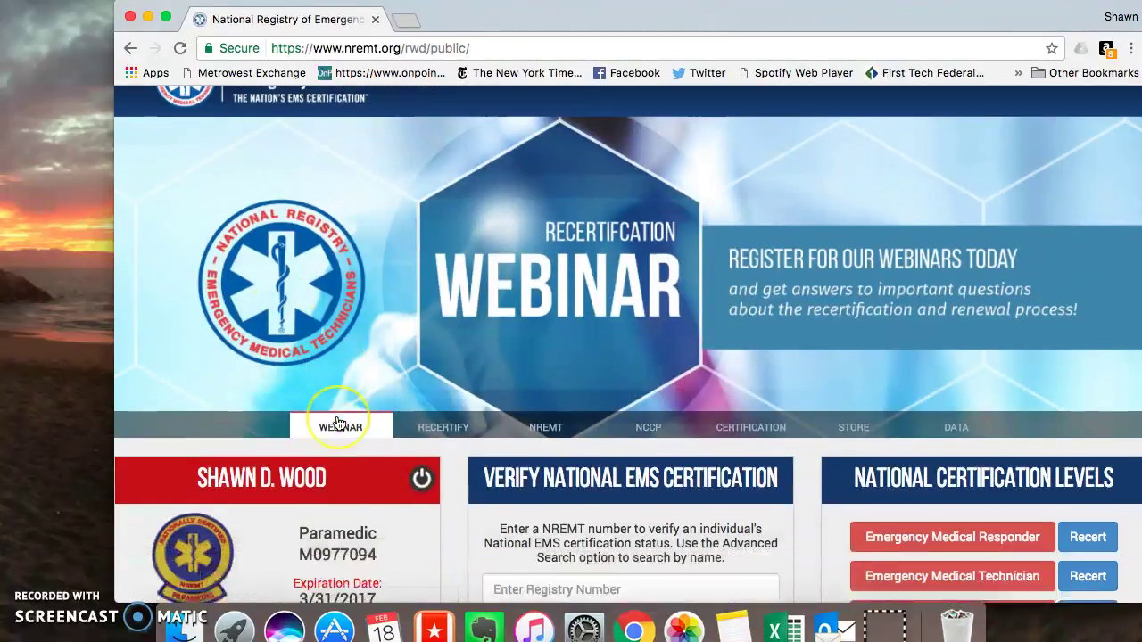
{"action": "scroll", "coordinate": [339, 423], "scroll_direction": "down", "scroll_amount": 8}
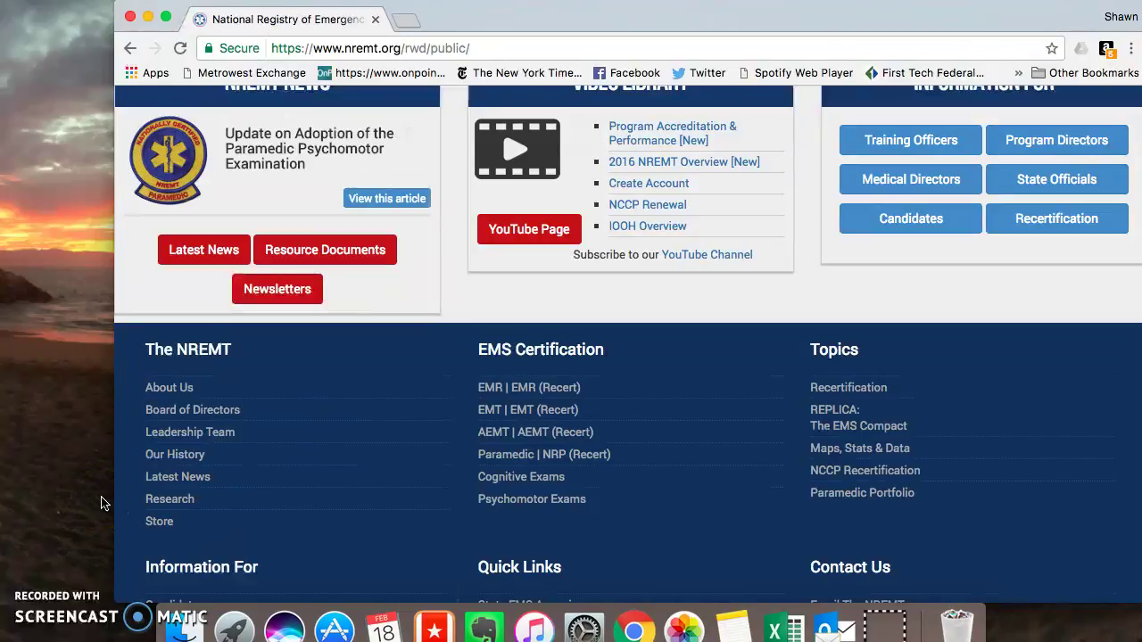
Step: Browse the homepage's News, Video Library and Information For cards
{"action": "left_click", "coordinate": [94, 429]}
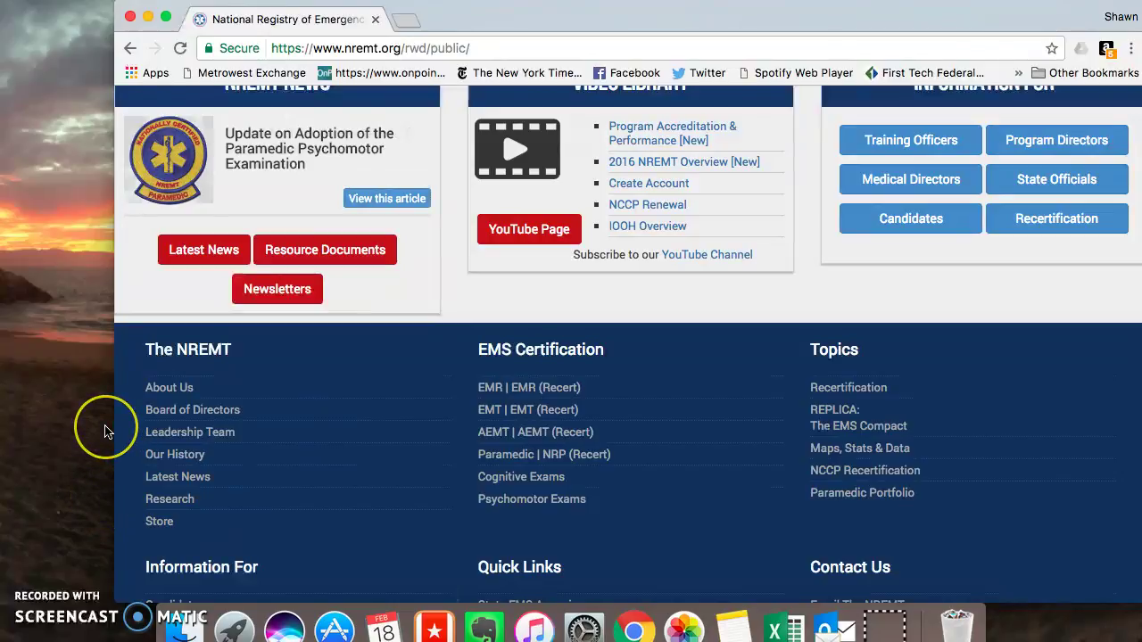
{"action": "left_click", "coordinate": [319, 324]}
{"action": "scroll", "coordinate": [319, 339], "scroll_direction": "up", "scroll_amount": 4}
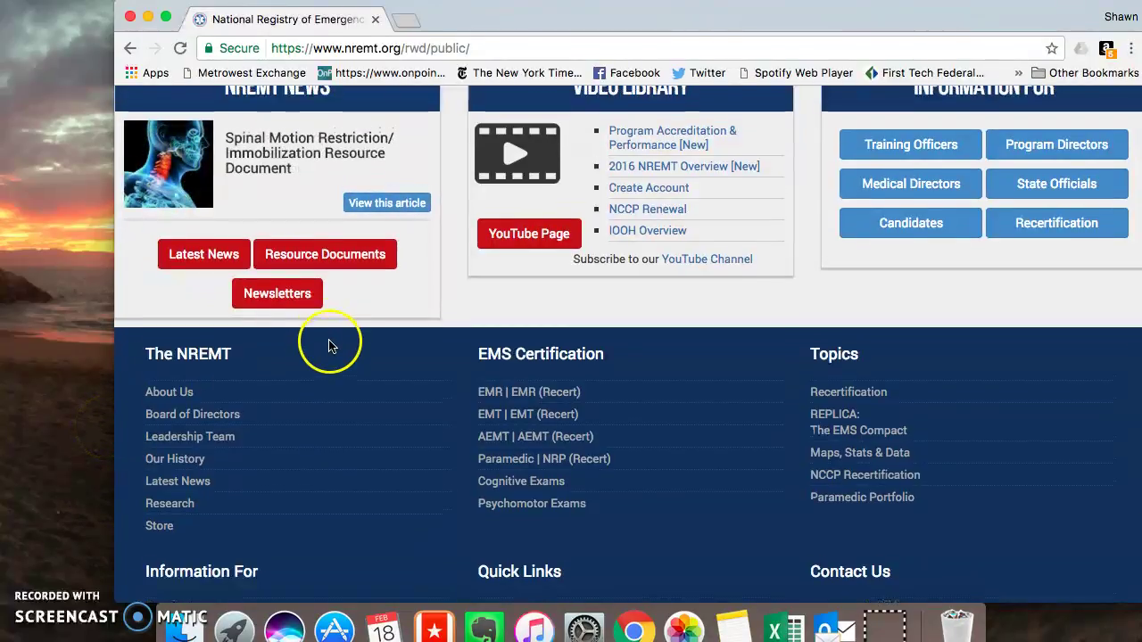
{"action": "left_click", "coordinate": [89, 552]}
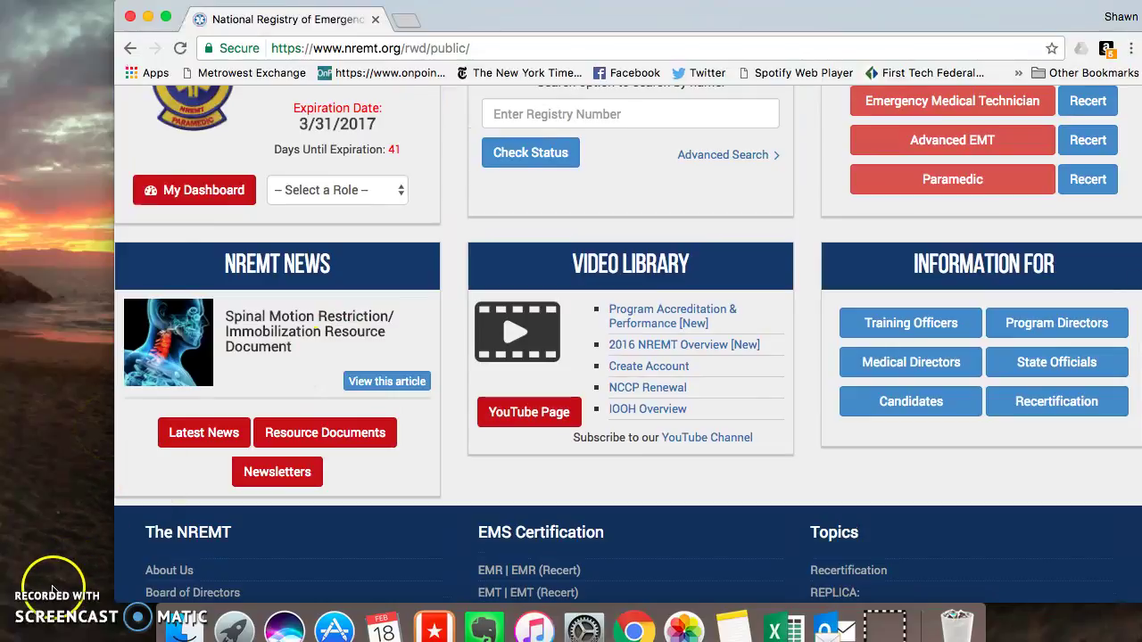